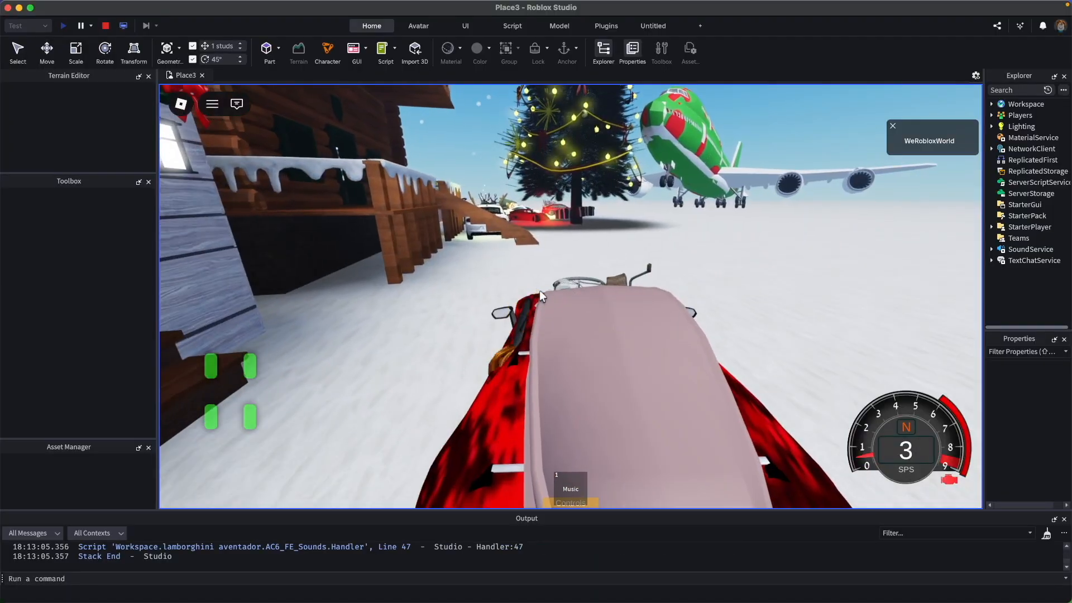
# Step: Leave the red car, open the blue house's door and look around the room with the fireplace and Christmas tree before going back outside
pyautogui.press('space')
pyautogui.moveTo(571, 296); pyautogui.dragTo(571, 296, button='right')
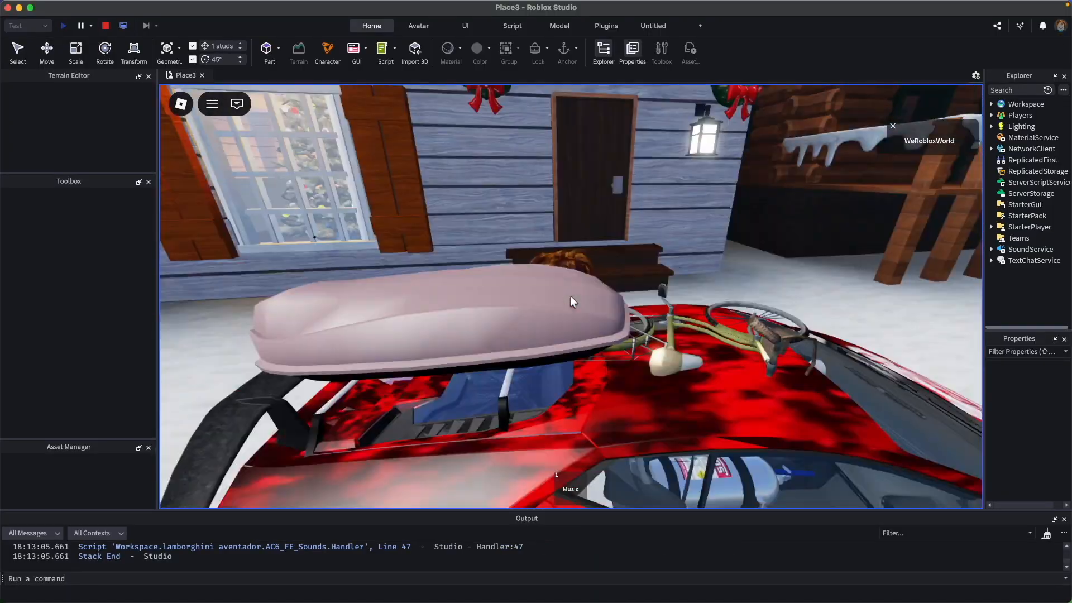
pyautogui.press('w')
pyautogui.scroll(3, 571, 296)
pyautogui.press('e')
pyautogui.scroll(3, 593, 292)
pyautogui.press('w')
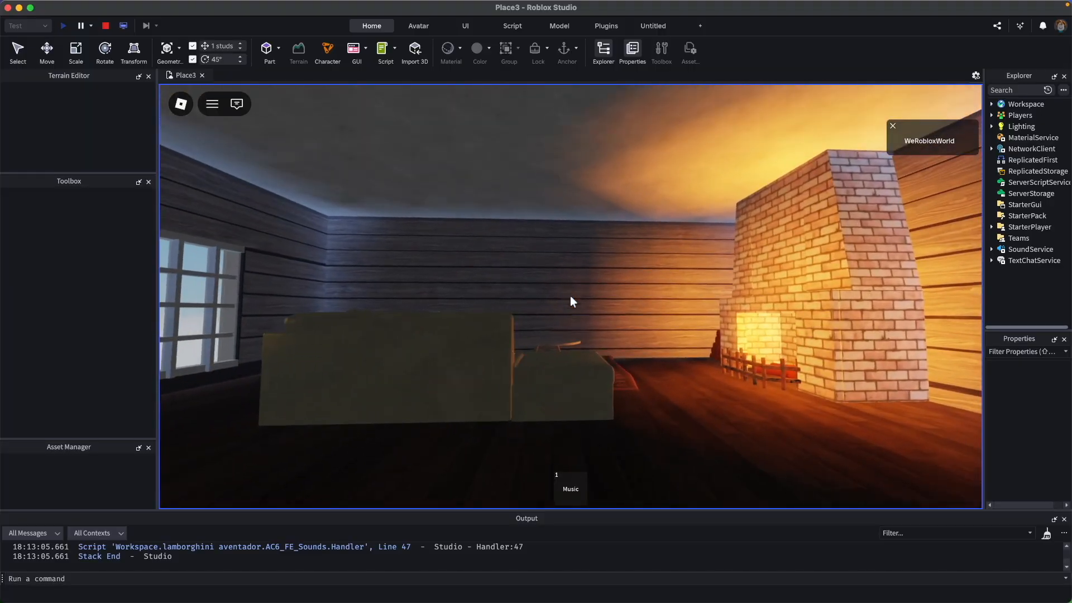
pyautogui.press('w')
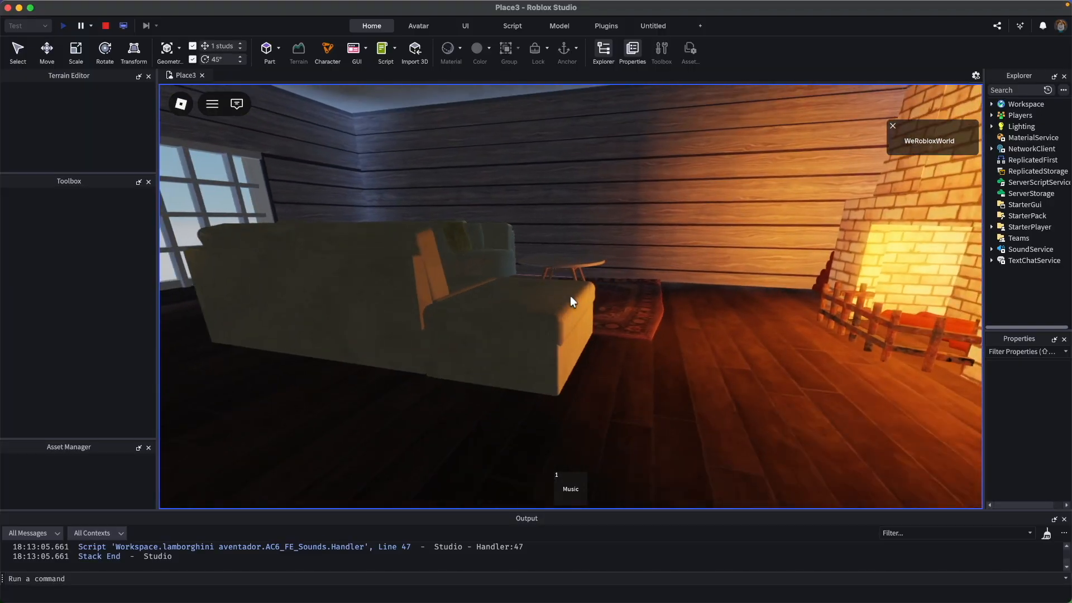
pyautogui.press('w')
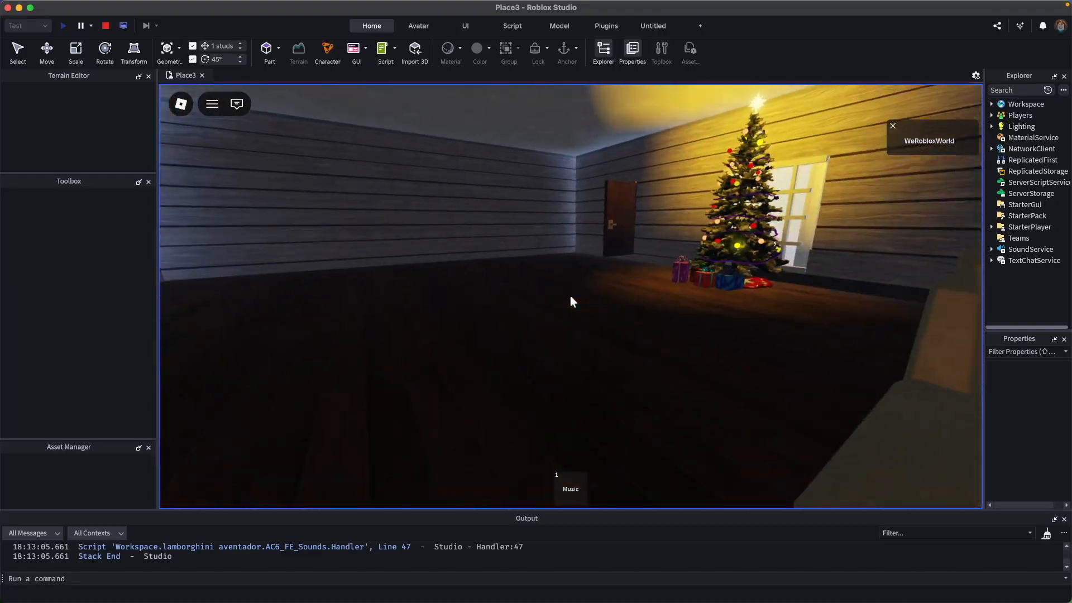
pyautogui.press('w')
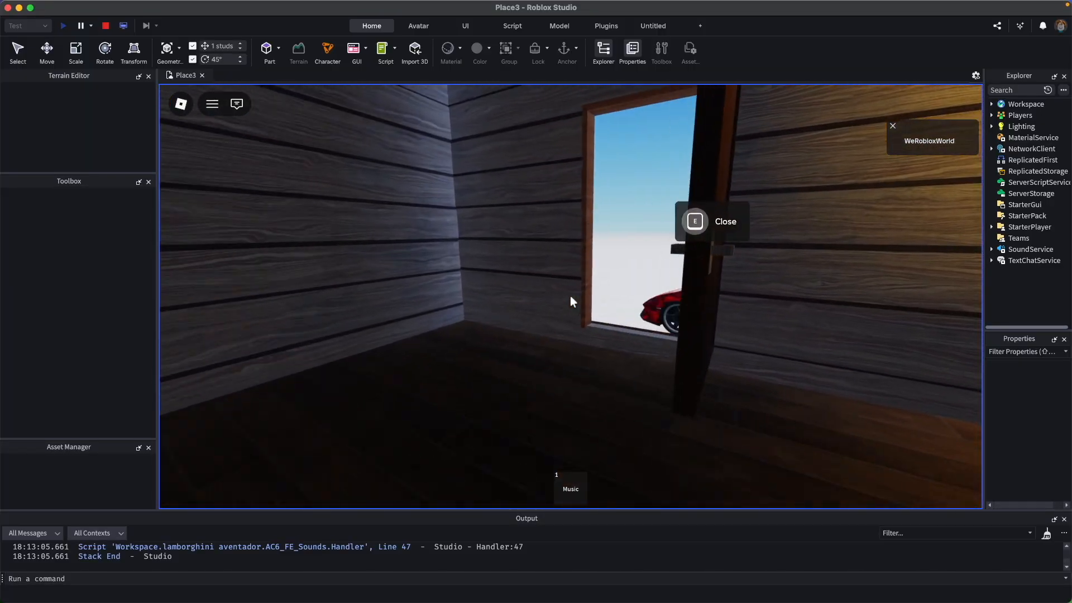
pyautogui.press('w')
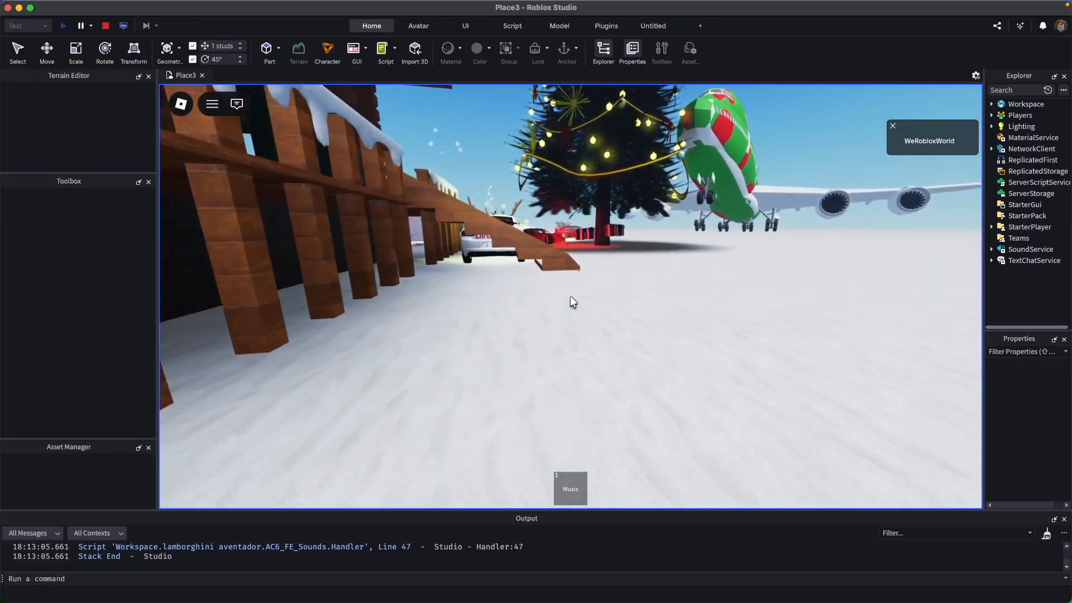
# Step: Walk past the cabin stairs to the white ADMIN car, get in and view it from a distance
pyautogui.press('w')
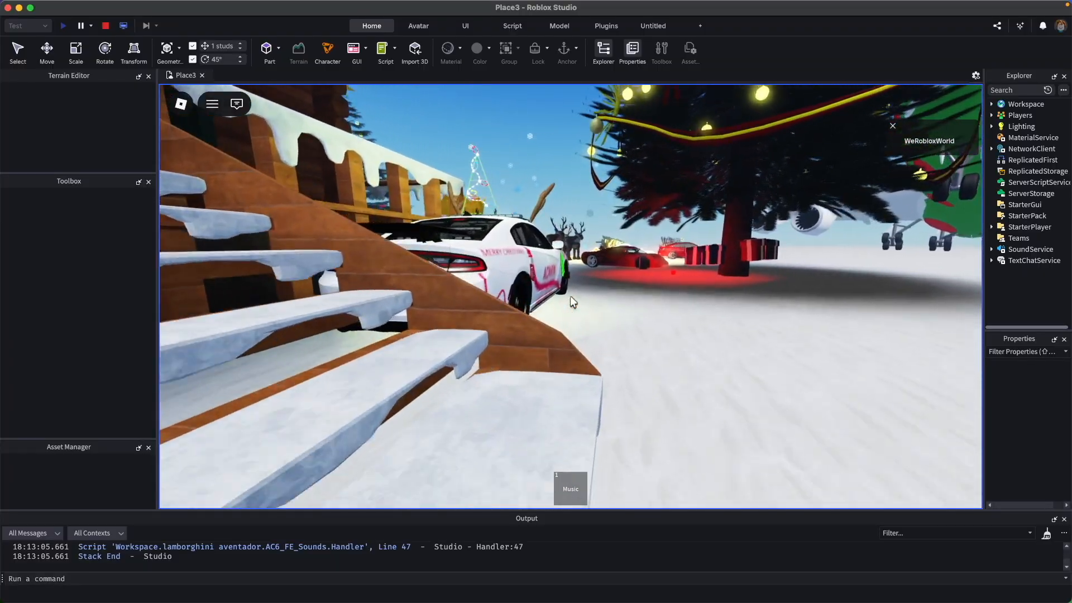
pyautogui.press('w')
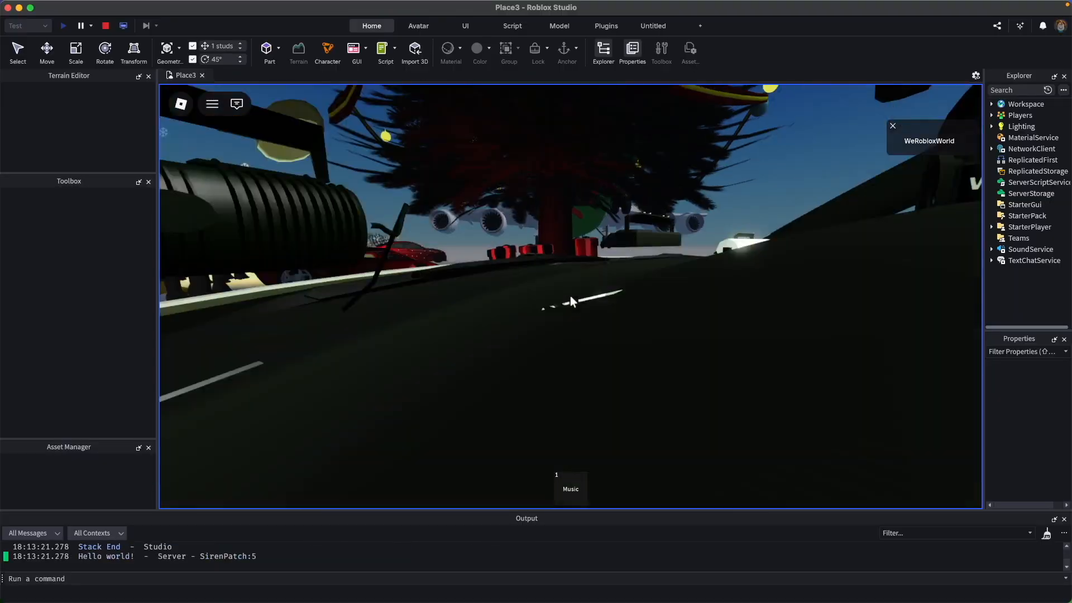
pyautogui.scroll(-10, 571, 297)
pyautogui.scroll(5, 639, 283)
pyautogui.scroll(5, 640, 284)
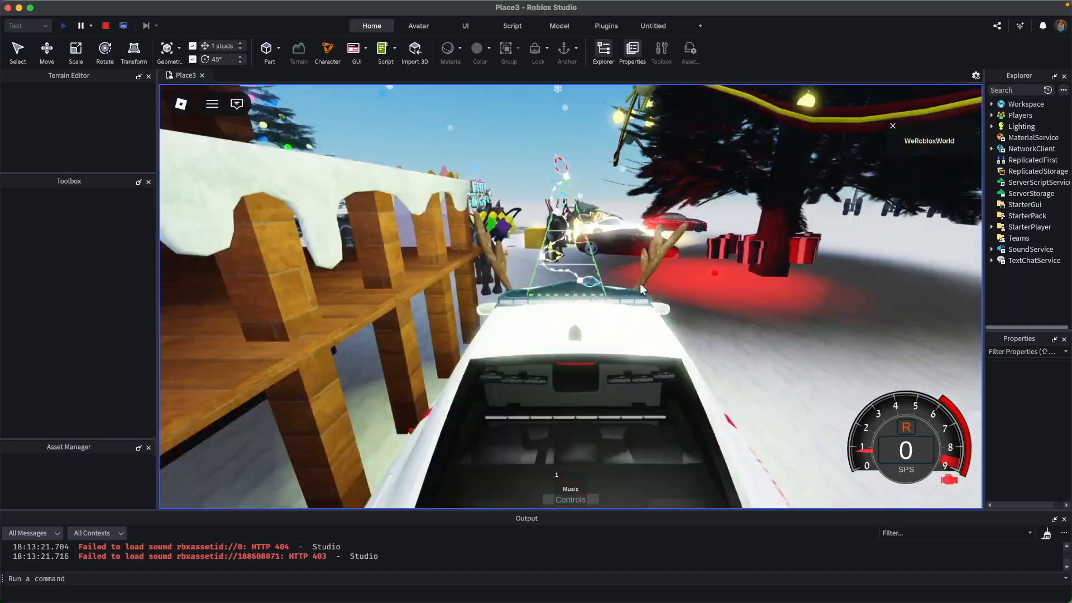
pyautogui.moveTo(640, 284); pyautogui.dragTo(640, 283, button='right')
pyautogui.scroll(-10, 640, 283)
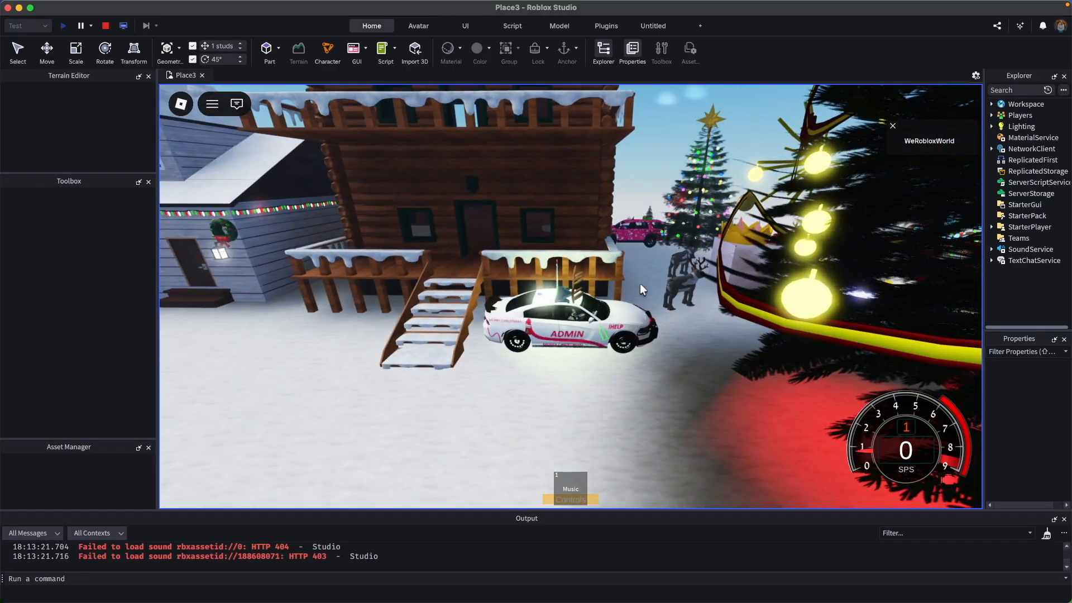
pyautogui.press('s')
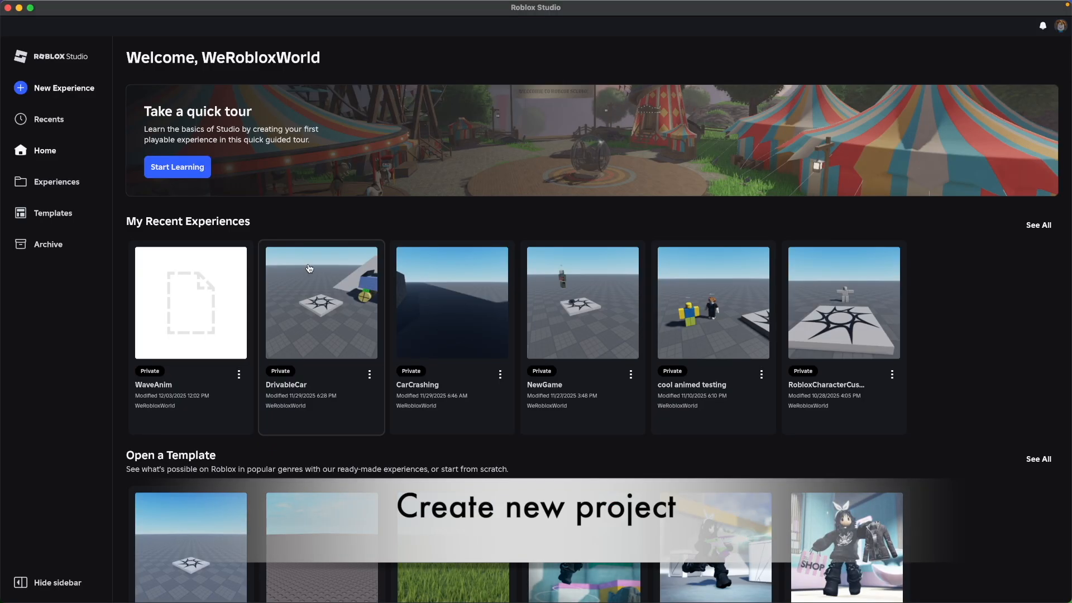
# Step: Create a new experience with a baseplate and a spawn location
pyautogui.click(64, 88)
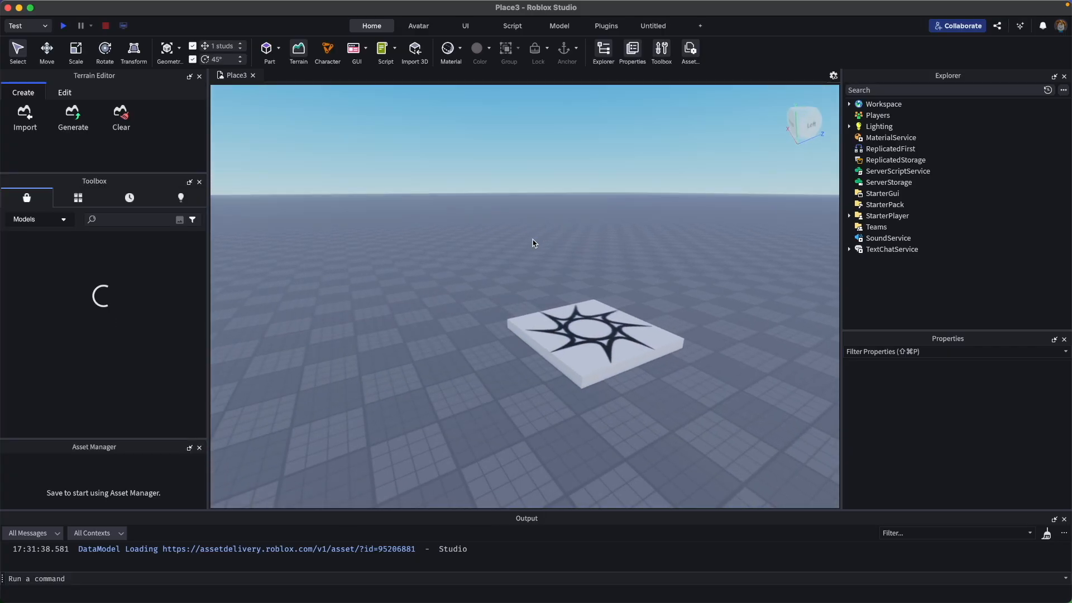
pyautogui.press('a')
pyautogui.moveTo(532, 240); pyautogui.dragTo(533, 241, button='right')
pyautogui.press('s')
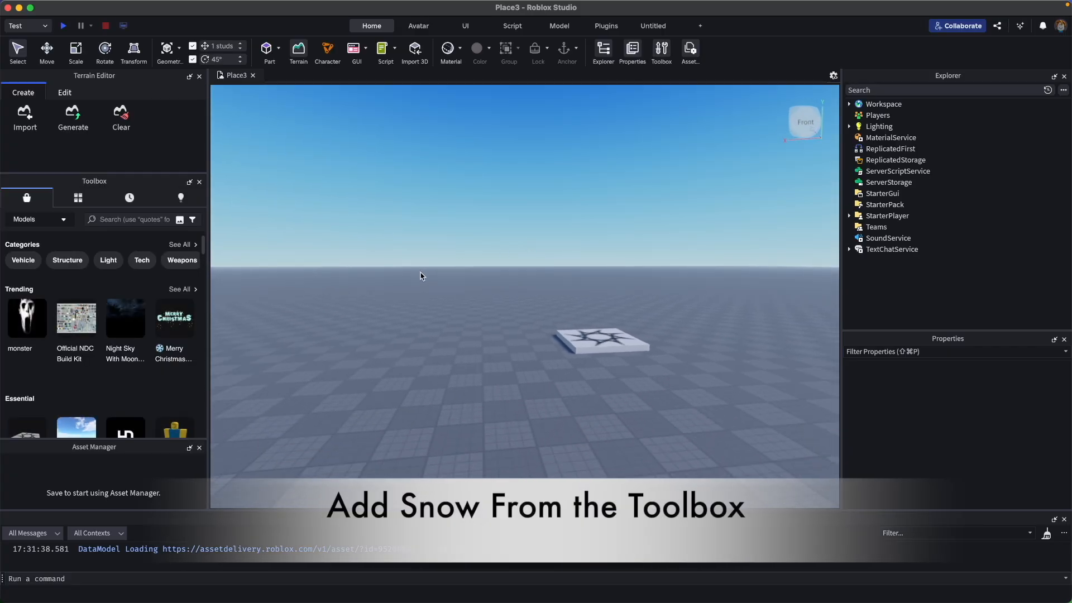
# Step: Find models for "snow" in the Toolbox and insert the Snow Skybox
pyautogui.click(148, 220)
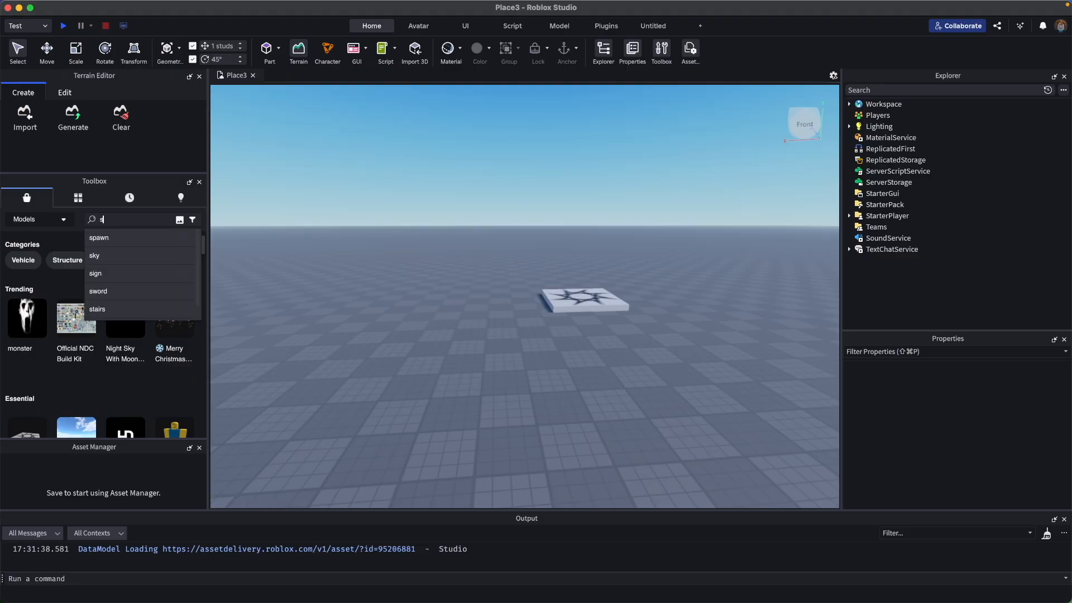
pyautogui.press('Return')
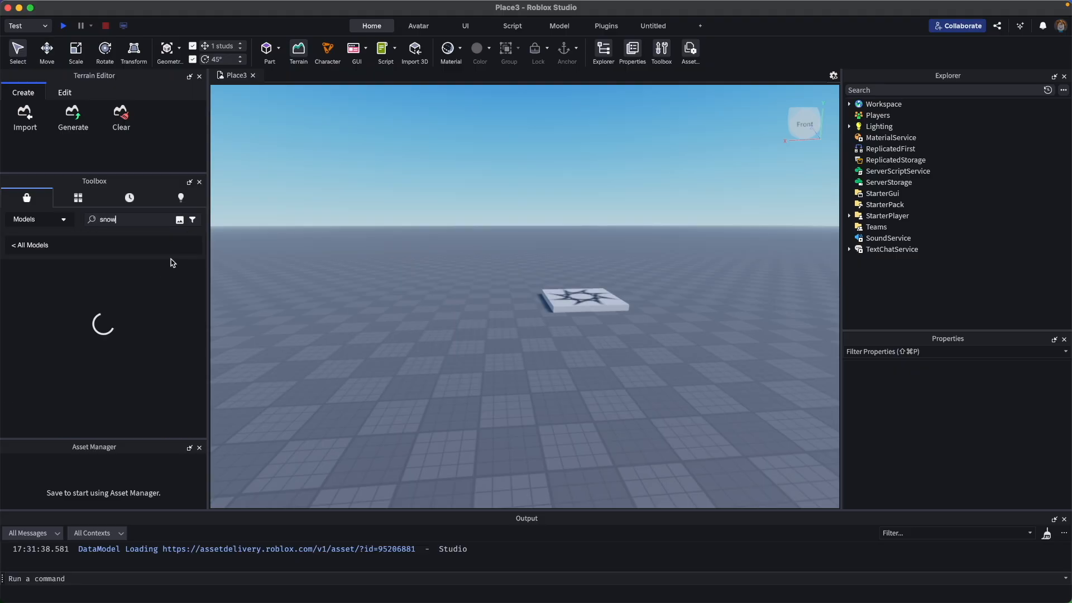
pyautogui.moveTo(555, 226); pyautogui.dragTo(555, 226, button='right')
pyautogui.press('w')
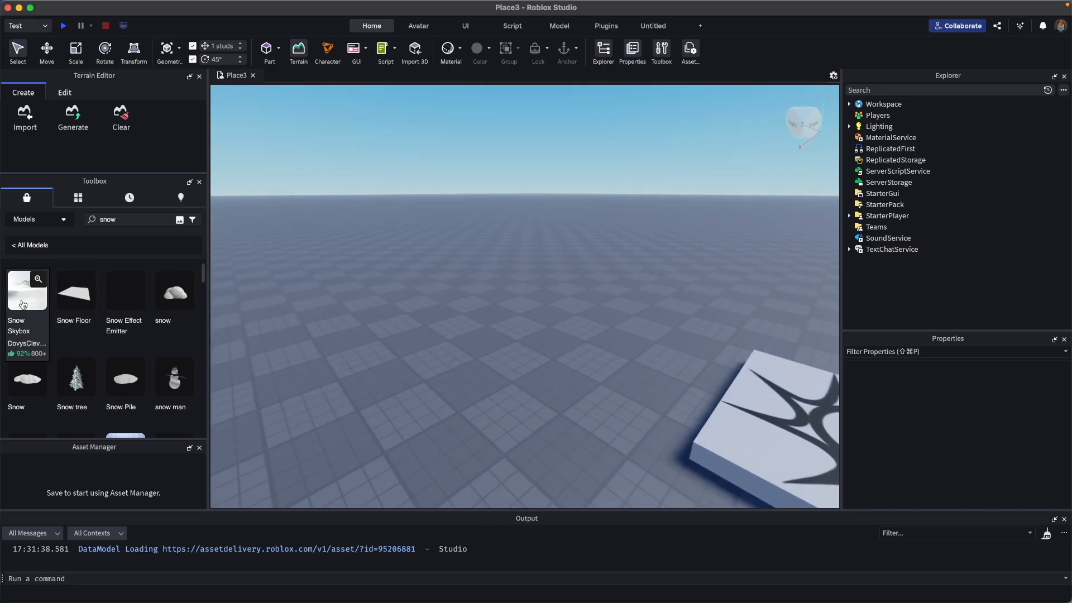
pyautogui.press('d')
pyautogui.moveTo(522, 309); pyautogui.dragTo(522, 309, button='right')
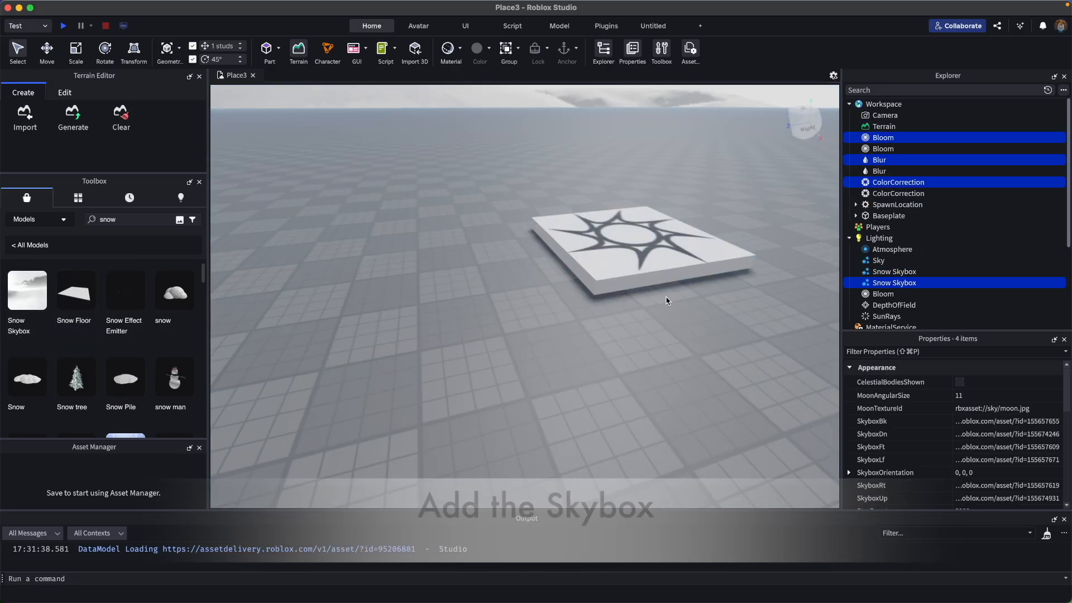
# Step: Delete the duplicate Snow Skybox together with its extra Bloom, Blur and ColorCorrection effects
pyautogui.moveTo(608, 305); pyautogui.dragTo(608, 305, button='right')
pyautogui.press('w')
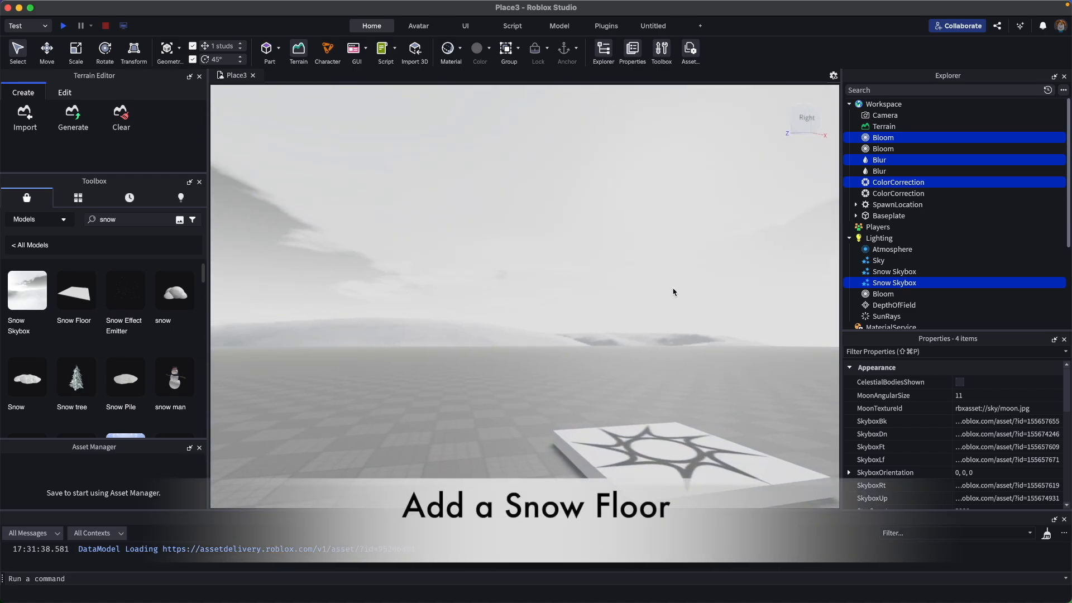
pyautogui.press('Delete')
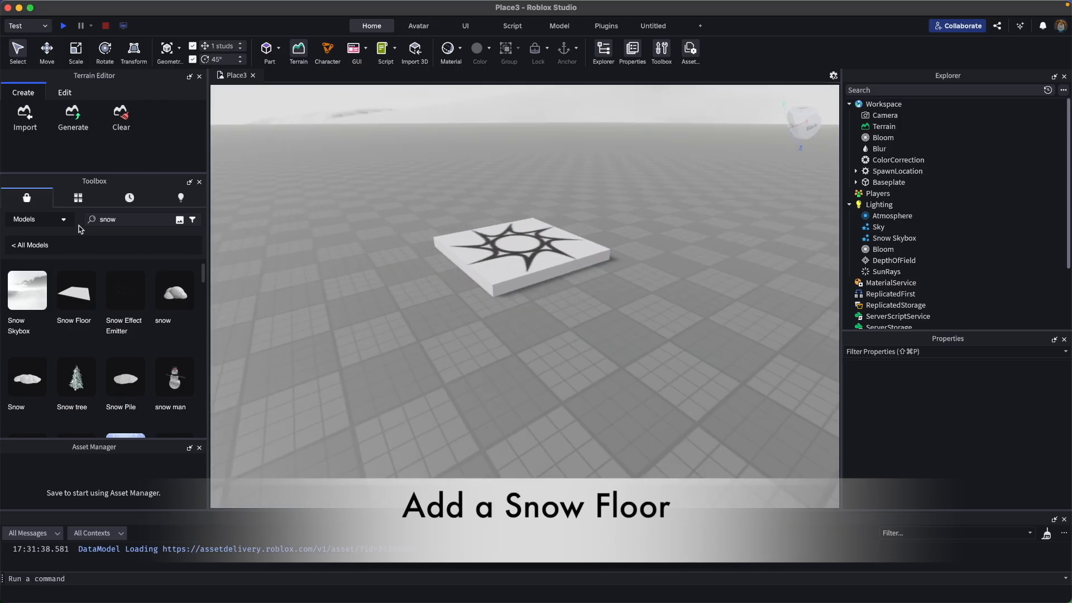
# Step: Insert the Snow Floor model beneath the spawn location and raise the spawn location about 0.44 studs
pyautogui.moveTo(80, 304)
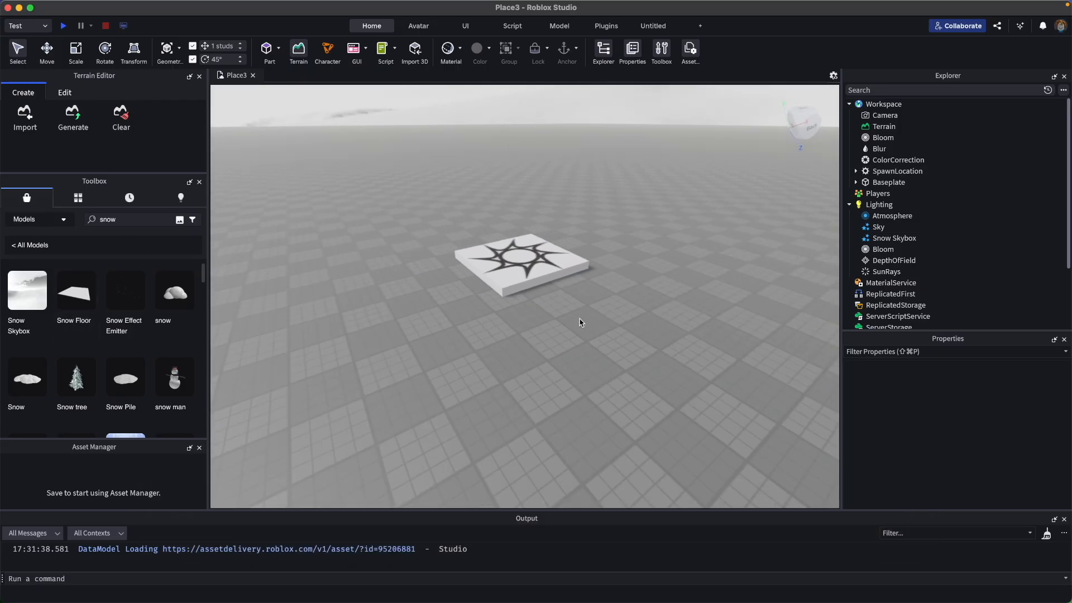
pyautogui.moveTo(592, 345); pyautogui.dragTo(534, 318)
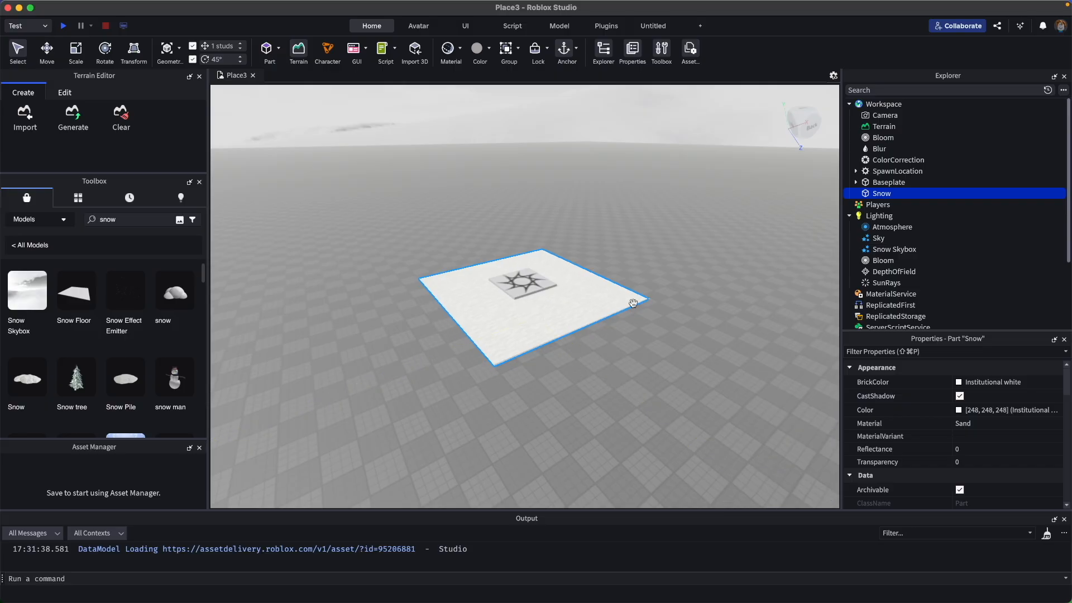
pyautogui.scroll(5, 531, 295)
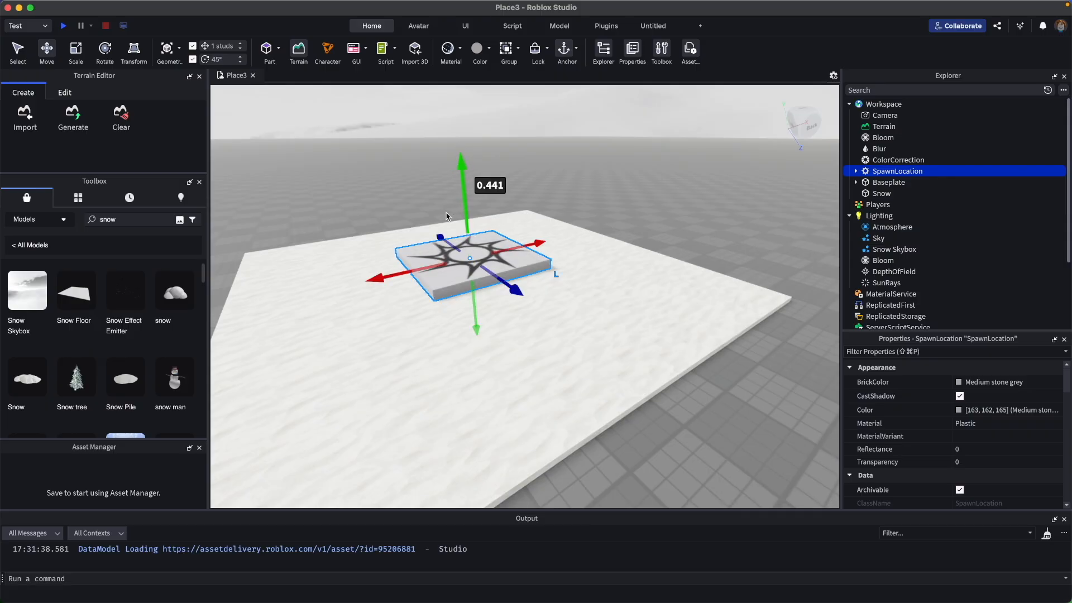
# Step: Select the Snow floor part and stretch one end well beyond the spawn location with the Scale tool
pyautogui.click(678, 292)
pyautogui.press('f')
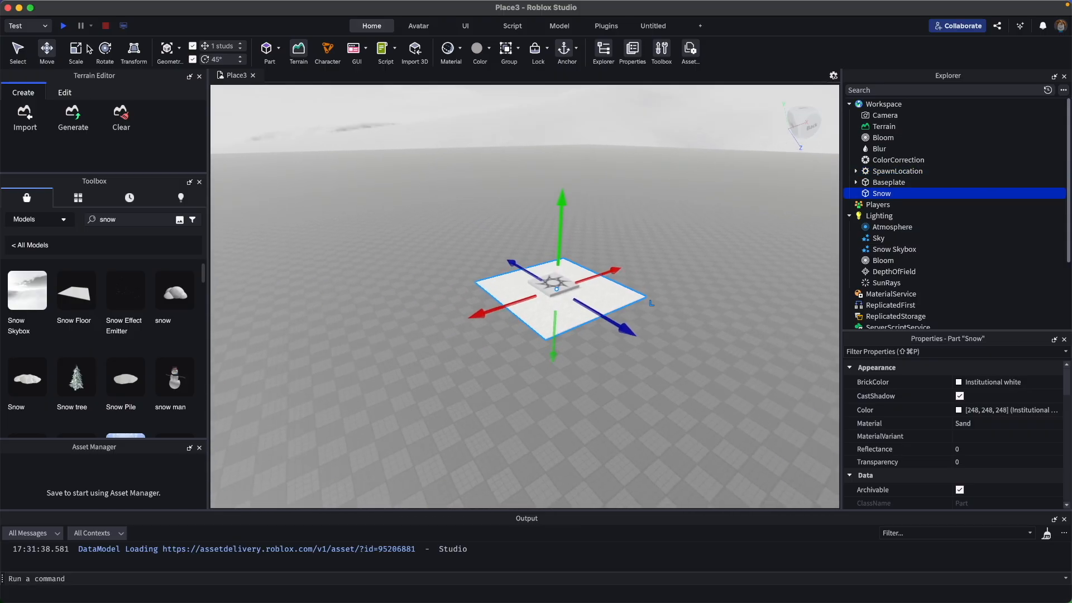
pyautogui.press('s')
pyautogui.press('a')
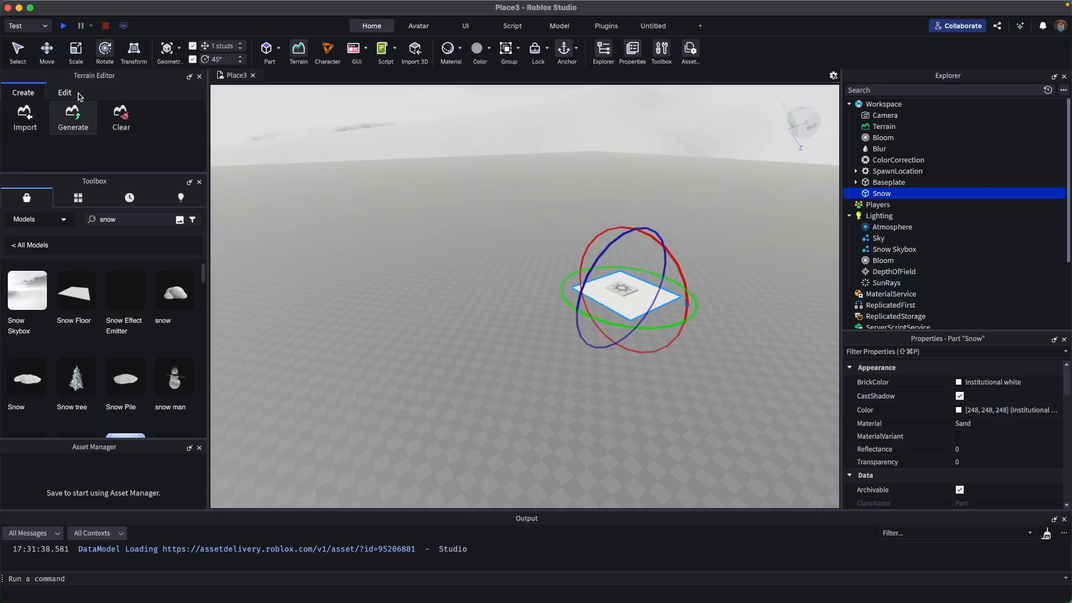
pyautogui.moveTo(661, 277); pyautogui.dragTo(660, 283)
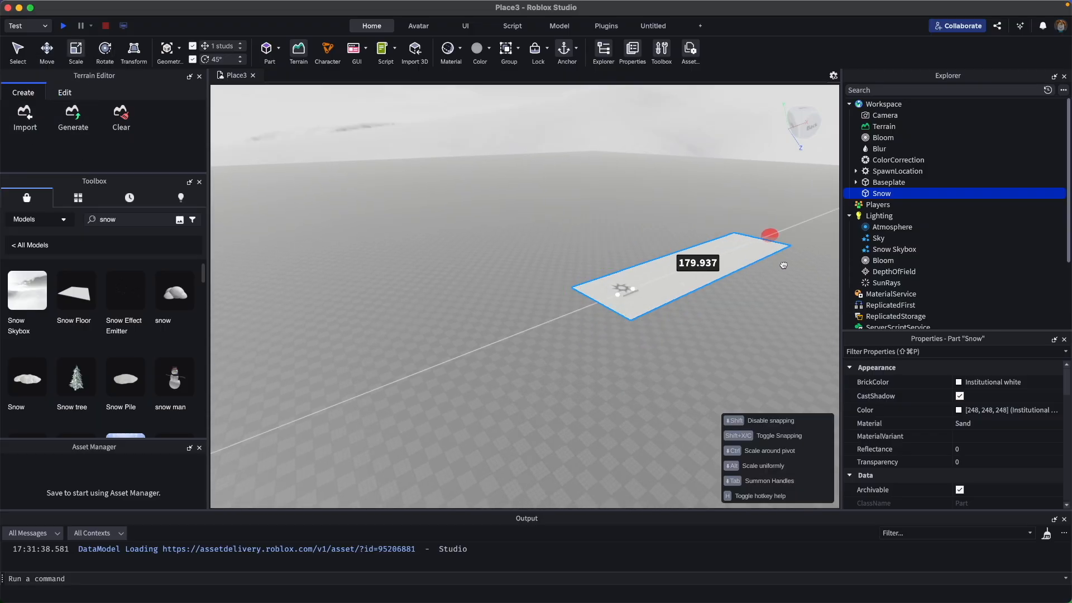
pyautogui.moveTo(811, 258); pyautogui.dragTo(810, 258)
# Step: Extend the Snow floor lengthwise at both ends to about 2036 studs
pyautogui.moveTo(583, 309); pyautogui.dragTo(534, 333)
pyautogui.moveTo(550, 328); pyautogui.dragTo(534, 332, button='right')
pyautogui.moveTo(533, 333); pyautogui.dragTo(405, 226)
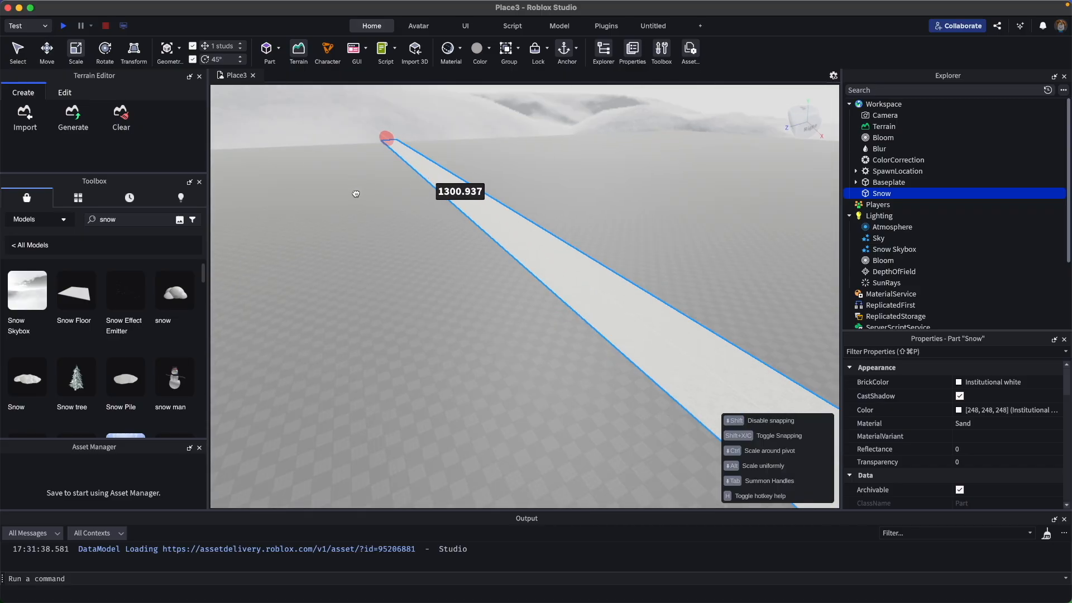
pyautogui.moveTo(358, 194); pyautogui.dragTo(357, 194)
pyautogui.moveTo(514, 256); pyautogui.dragTo(515, 256, button='right')
pyautogui.moveTo(560, 195); pyautogui.dragTo(568, 193)
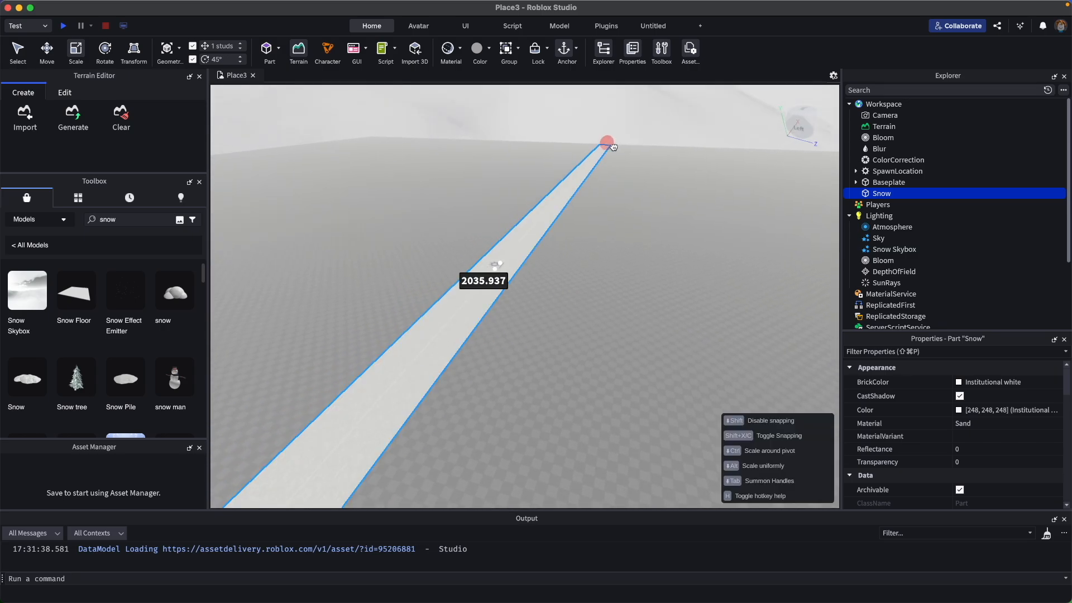
pyautogui.moveTo(617, 145); pyautogui.dragTo(617, 146)
# Step: Widen the Snow floor on one side to about 1004 studs
pyautogui.moveTo(530, 285); pyautogui.dragTo(708, 299)
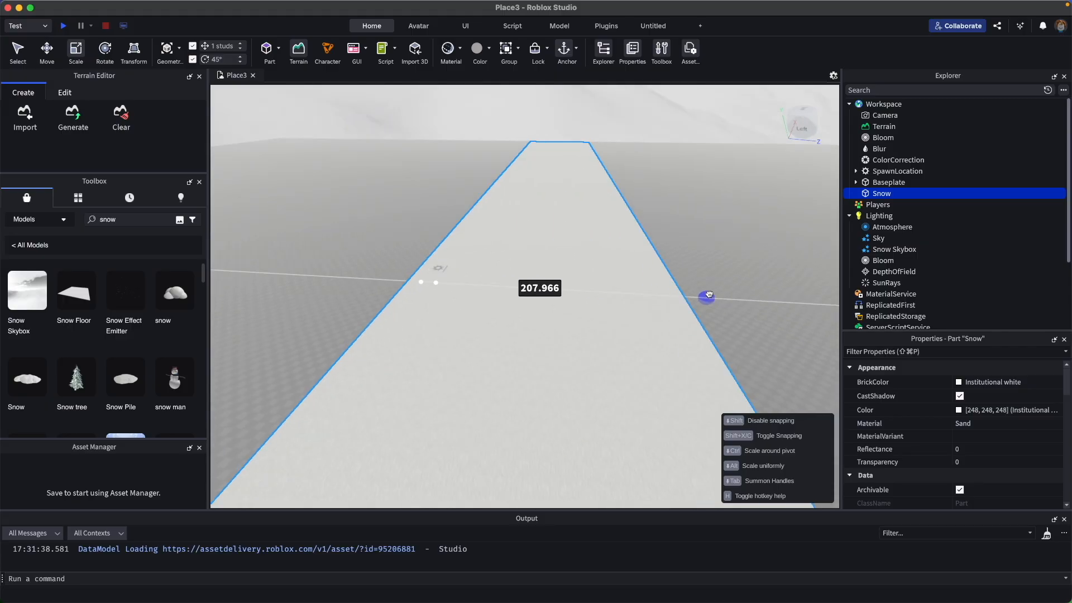
pyautogui.moveTo(708, 299); pyautogui.dragTo(794, 251, button='right')
pyautogui.moveTo(708, 299); pyautogui.dragTo(793, 250)
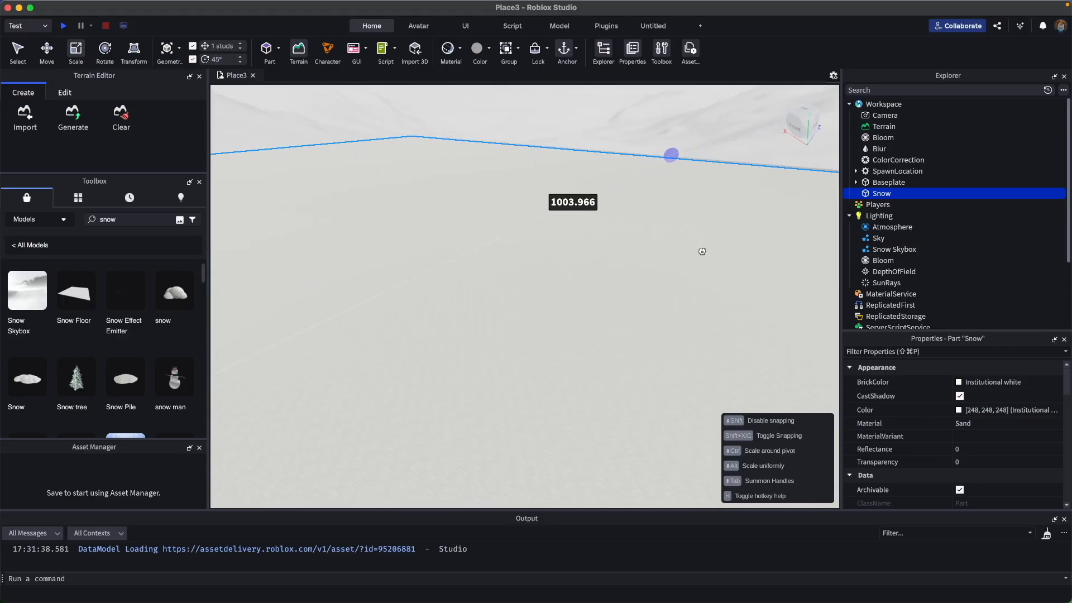
pyautogui.moveTo(702, 251); pyautogui.dragTo(702, 251)
# Step: Widen the Snow floor on its opposite side and delete the original baseplate from the workspace
pyautogui.moveTo(524, 273); pyautogui.dragTo(541, 269, button='right')
pyautogui.moveTo(564, 249); pyautogui.dragTo(139, 151)
pyautogui.moveTo(483, 293); pyautogui.dragTo(484, 293, button='right')
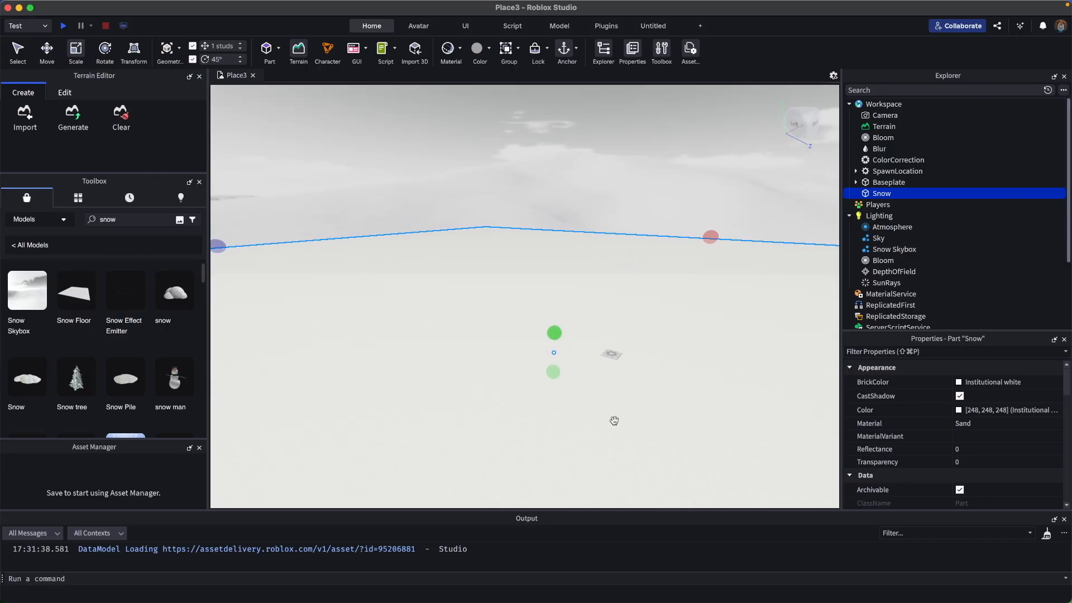
pyautogui.moveTo(615, 421); pyautogui.dragTo(615, 420, button='right')
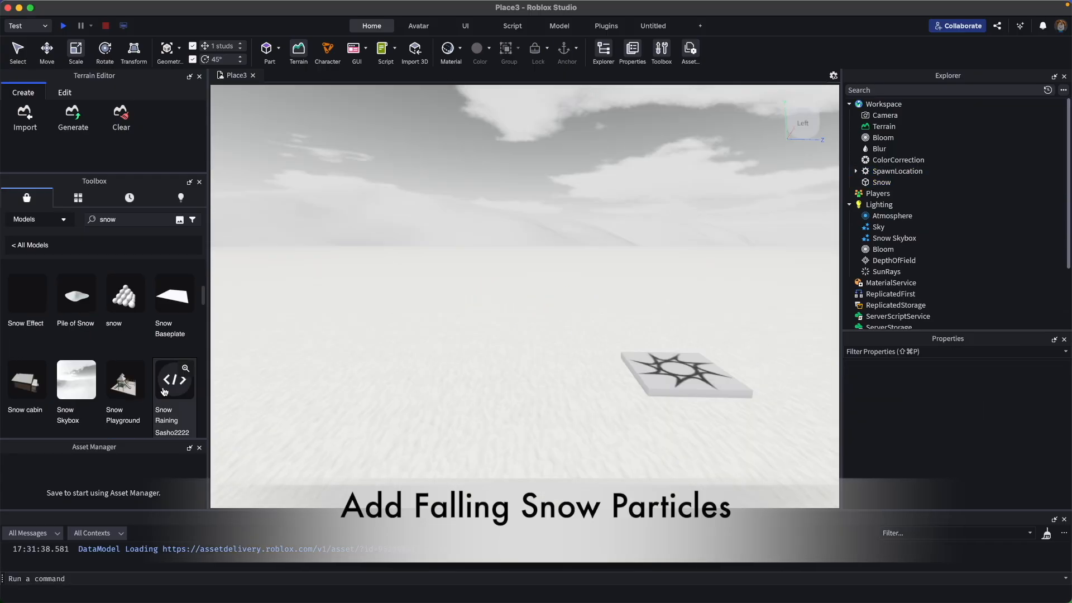
# Step: Insert the Snow Raining model into the workspace to add falling snow
pyautogui.click(173, 382)
pyautogui.click(640, 287)
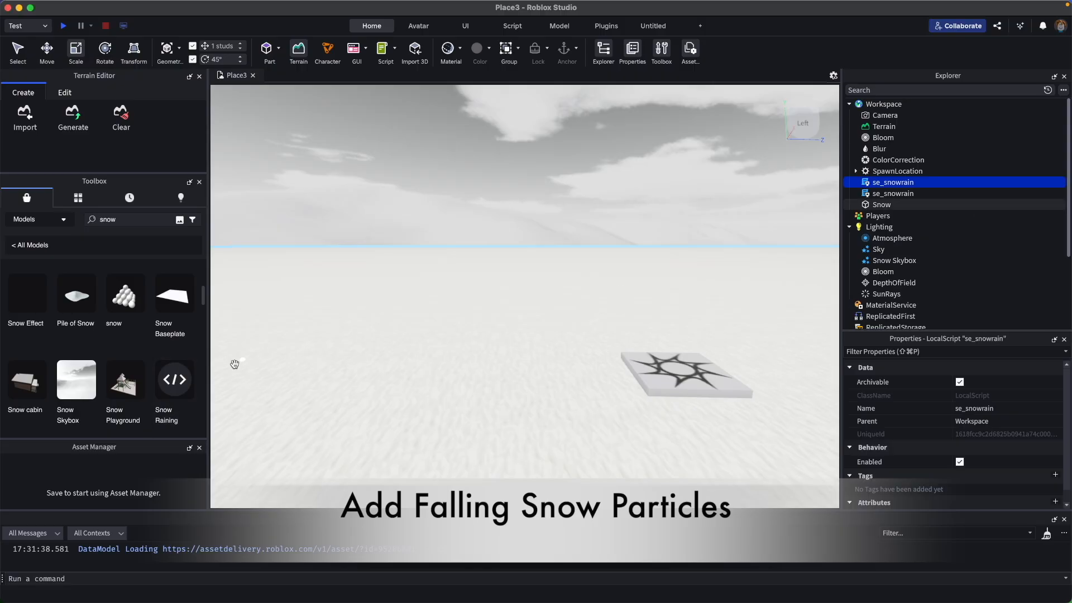
pyautogui.scroll(-10, 145, 372)
pyautogui.scroll(-10, 144, 373)
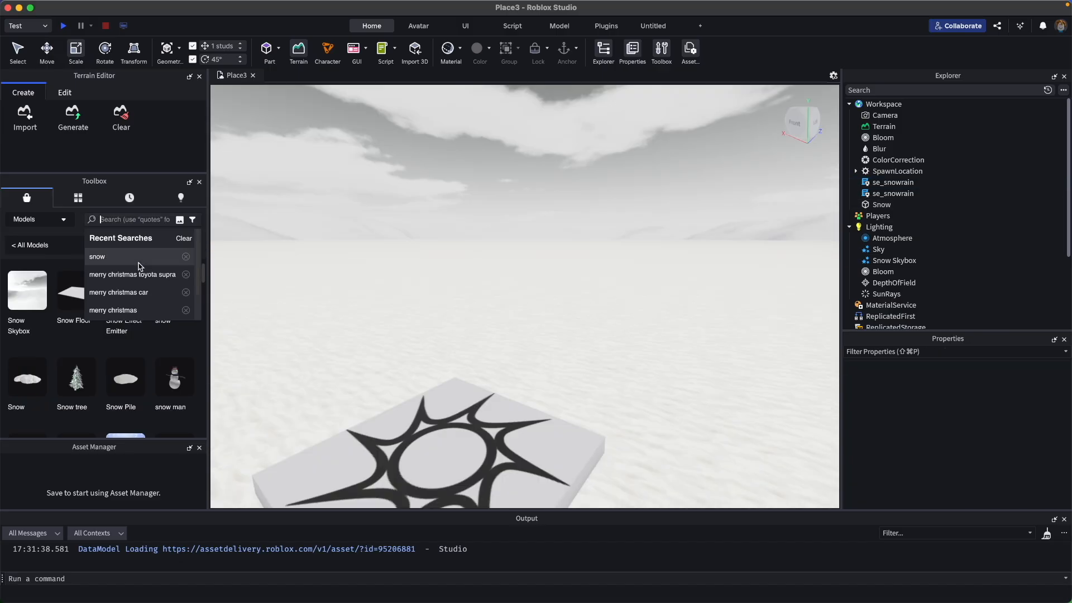
# Step: Search the Toolbox models for "merry christmas" using the recent search
pyautogui.click(135, 310)
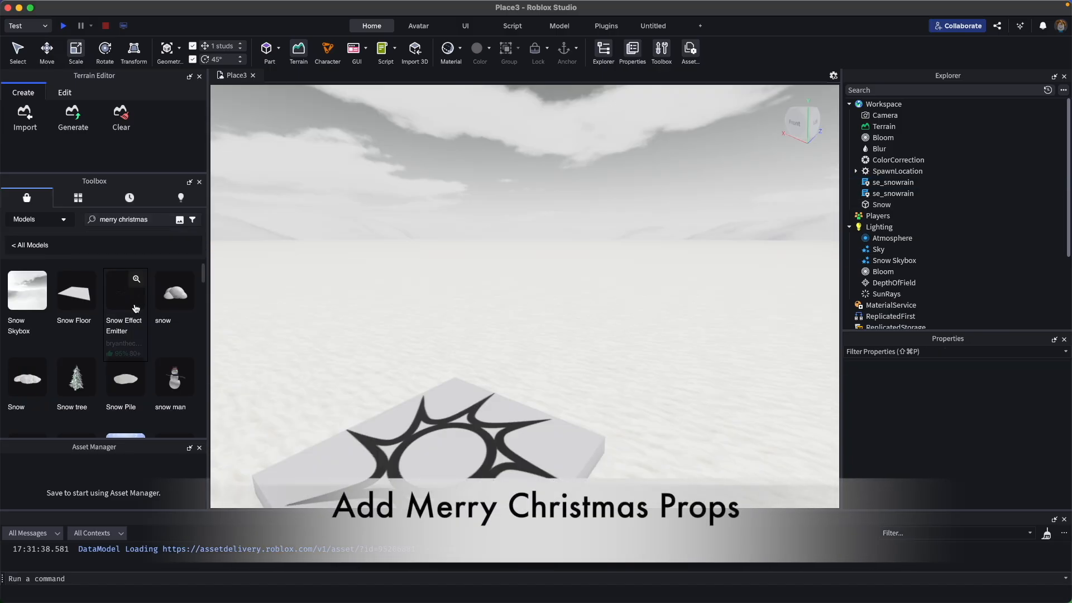
pyautogui.moveTo(512, 280); pyautogui.dragTo(471, 287, button='right')
pyautogui.press('w')
pyautogui.press('d')
pyautogui.moveTo(25, 339); pyautogui.dragTo(237, 352)
pyautogui.press('a')
pyautogui.press('s')
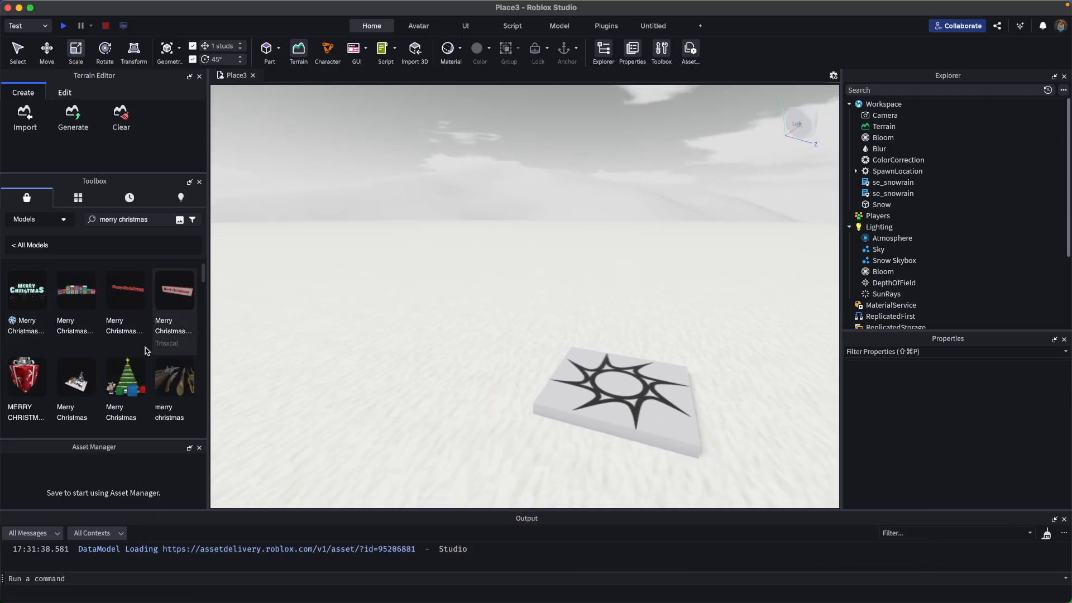
# Step: Insert the Merry Christmas scene model with the tree and characters from the Toolbox and delete its duplicate copy
pyautogui.scroll(-1, 145, 349)
pyautogui.press('w')
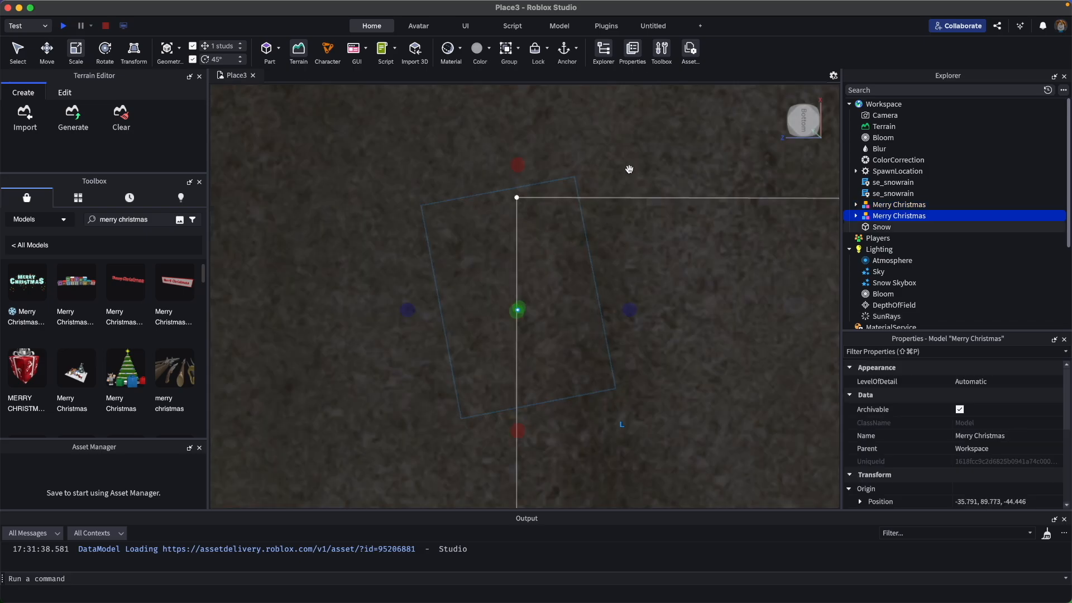
pyautogui.moveTo(629, 169); pyautogui.dragTo(630, 169, button='right')
pyautogui.press('Delete')
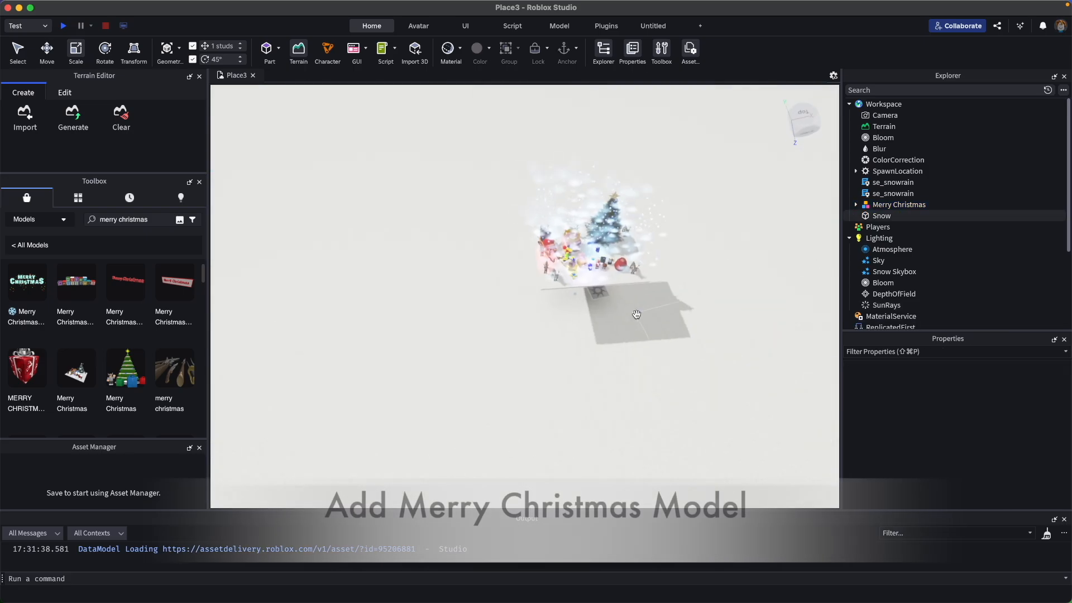
# Step: Move the Merry Christmas scene beside the spawn platform, to about X -12.6, Z -77.1
pyautogui.scroll(2, 616, 215)
pyautogui.moveTo(615, 214); pyautogui.dragTo(525, 244)
pyautogui.scroll(3, 651, 307)
pyautogui.moveTo(651, 307); pyautogui.dragTo(651, 306, button='right')
pyautogui.scroll(5, 701, 352)
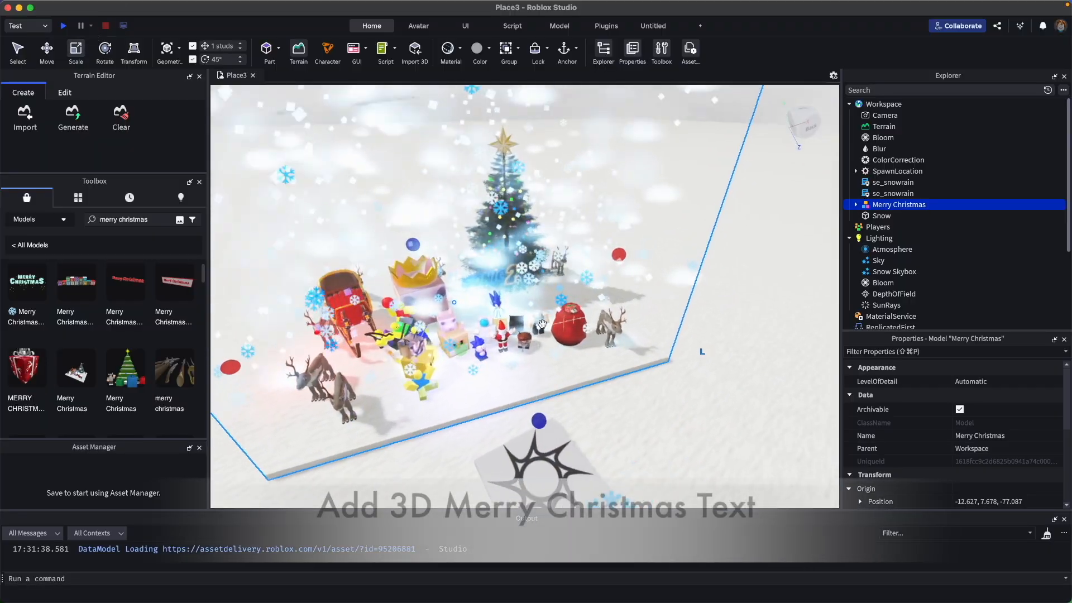
# Step: Insert the 3D Merry Christmas Sign model from the Toolbox and activate the Rotate tool
pyautogui.moveTo(701, 352); pyautogui.dragTo(1, 329, button='right')
pyautogui.press('w')
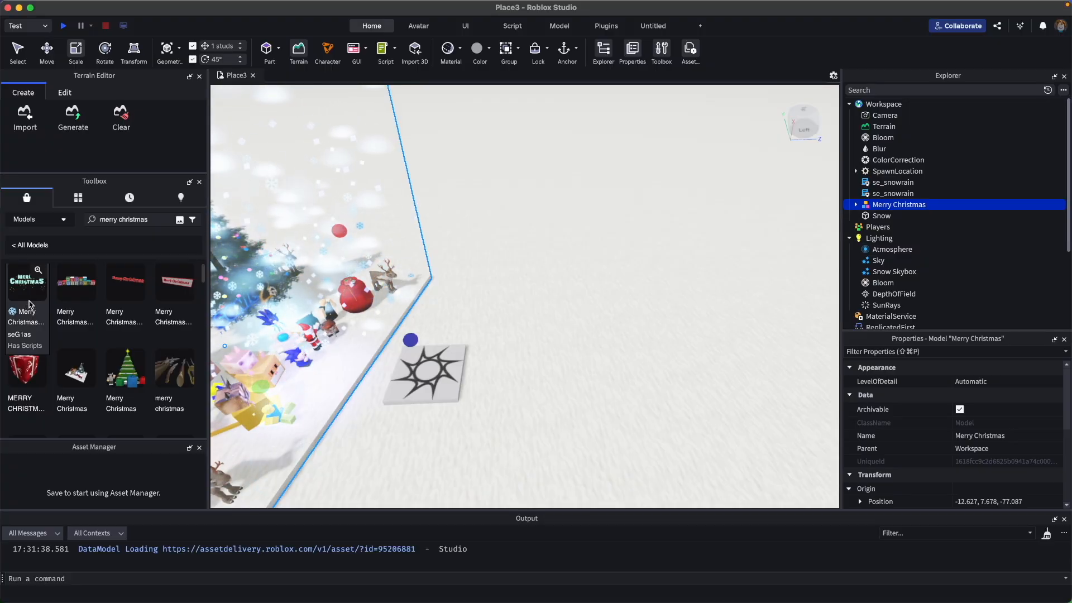
pyautogui.moveTo(789, 301); pyautogui.dragTo(753, 293, button='right')
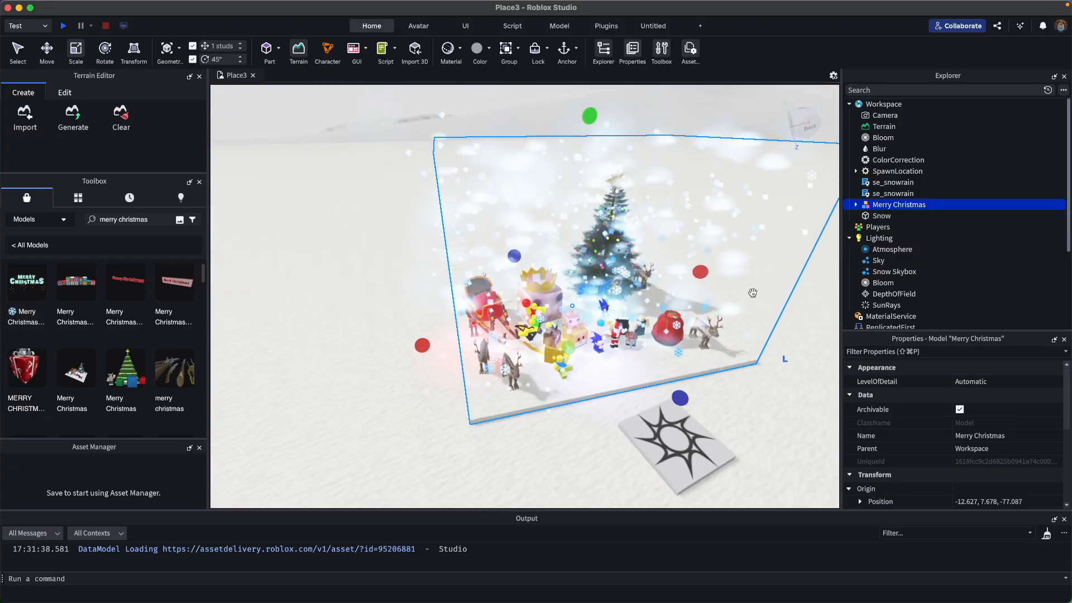
pyautogui.click(105, 53)
pyautogui.moveTo(616, 341); pyautogui.dragTo(643, 325)
pyautogui.click(646, 291)
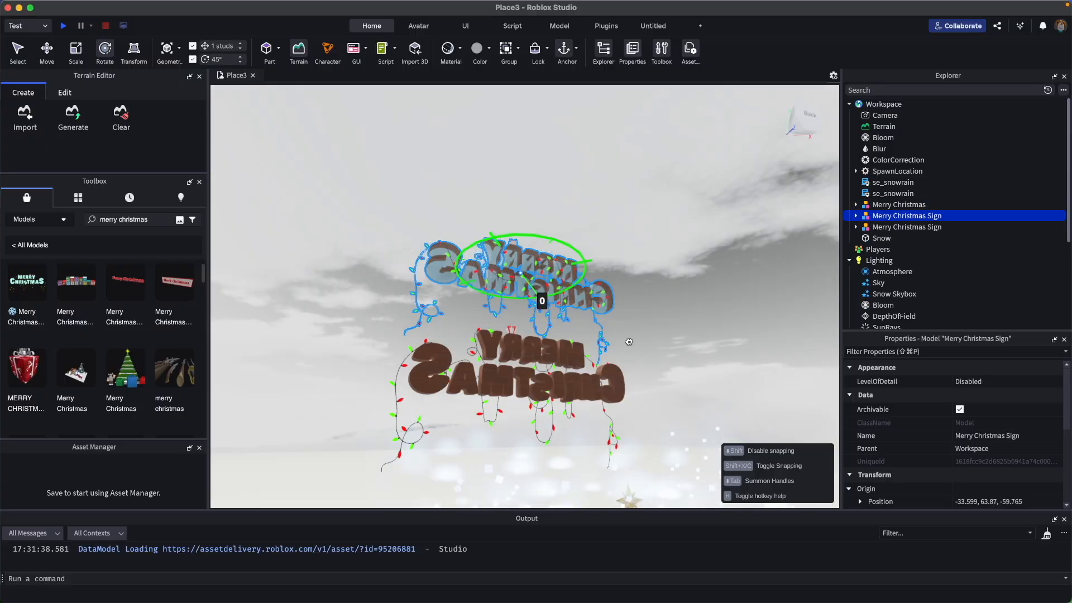
pyautogui.moveTo(629, 342); pyautogui.dragTo(541, 435, button='right')
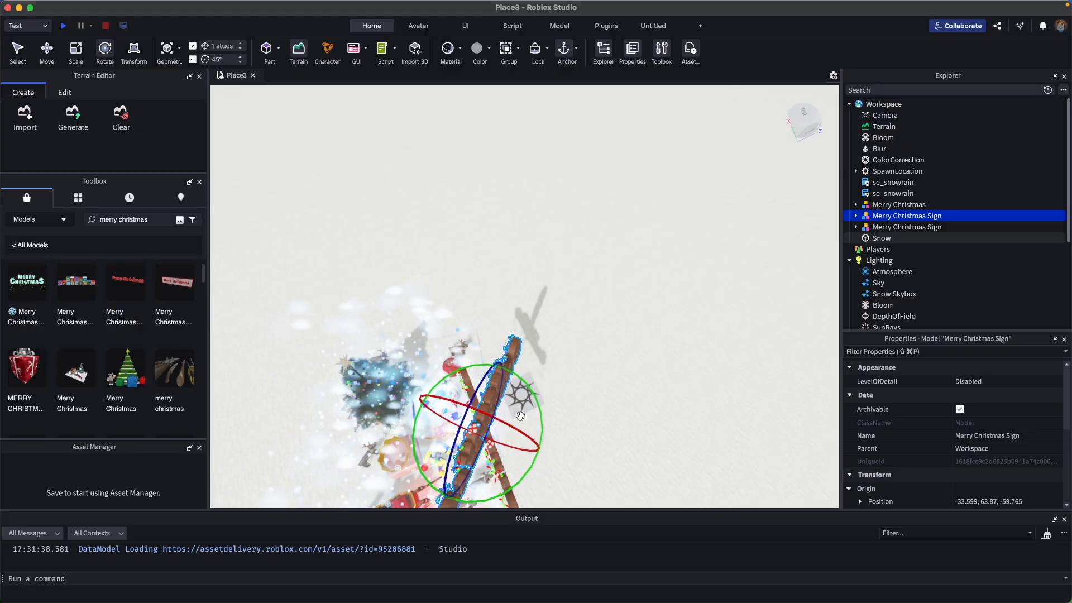
# Step: Lower one Merry Christmas Sign onto the snow beside the spawn platform, at about X -17.5, Z -29.4
pyautogui.moveTo(486, 404); pyautogui.dragTo(562, 381)
pyautogui.scroll(3, 548, 275)
pyautogui.moveTo(548, 276); pyautogui.dragTo(625, 466, button='right')
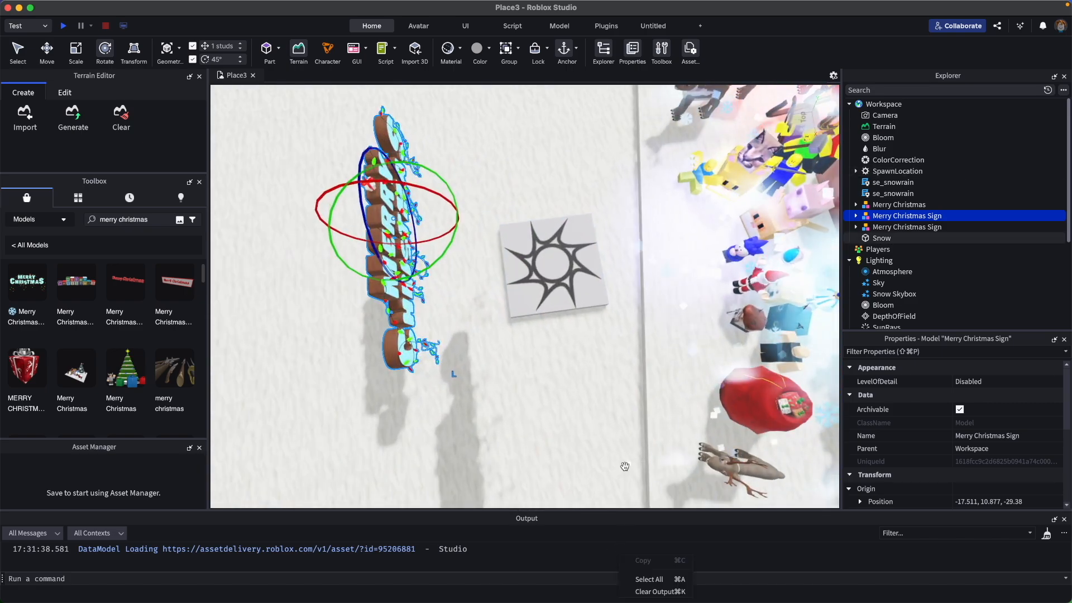
pyautogui.moveTo(588, 395); pyautogui.dragTo(588, 395, button='right')
pyautogui.scroll(-2, 588, 394)
pyautogui.scroll(4, 514, 383)
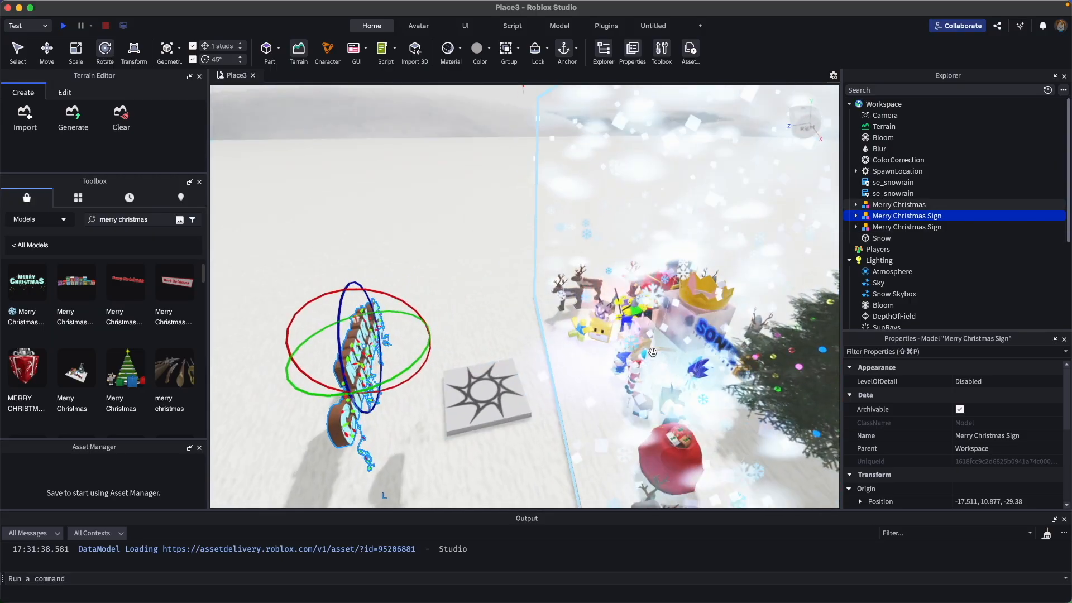
# Step: Shift the Merry Christmas scene farther from the spawn platform, to about X -22, Z -84
pyautogui.click(625, 362)
pyautogui.moveTo(624, 363); pyautogui.dragTo(624, 362, button='right')
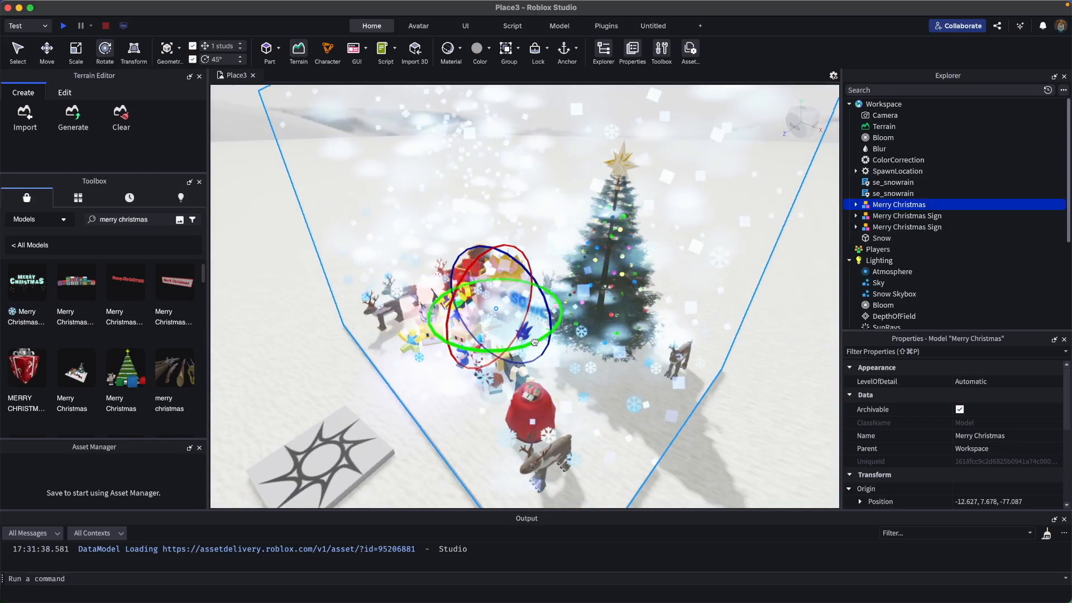
pyautogui.moveTo(534, 342); pyautogui.dragTo(488, 433)
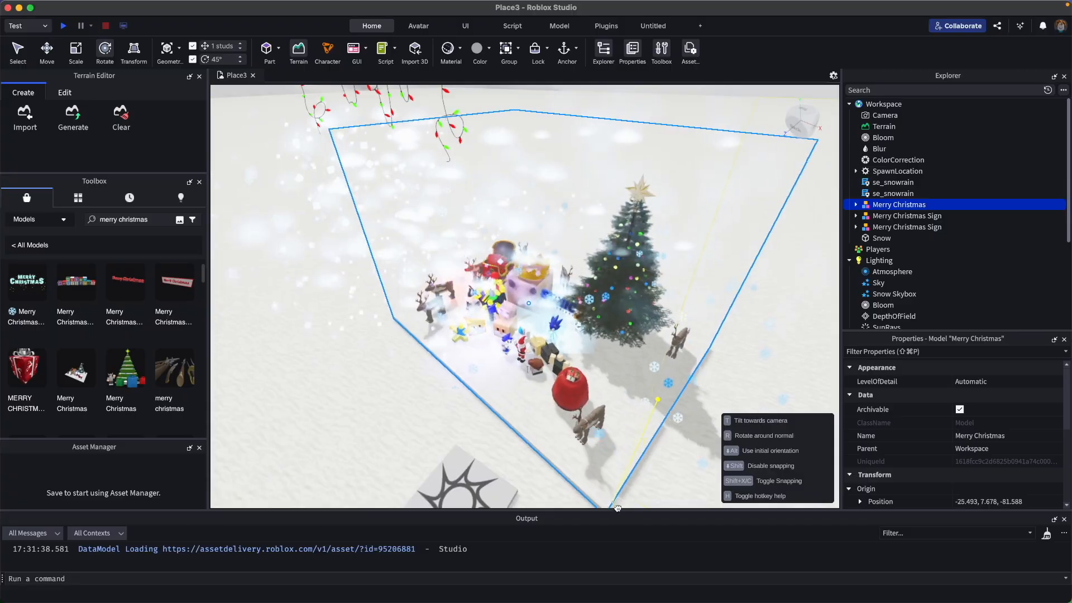
pyautogui.moveTo(618, 508); pyautogui.dragTo(621, 503)
pyautogui.moveTo(621, 502); pyautogui.dragTo(612, 232, button='right')
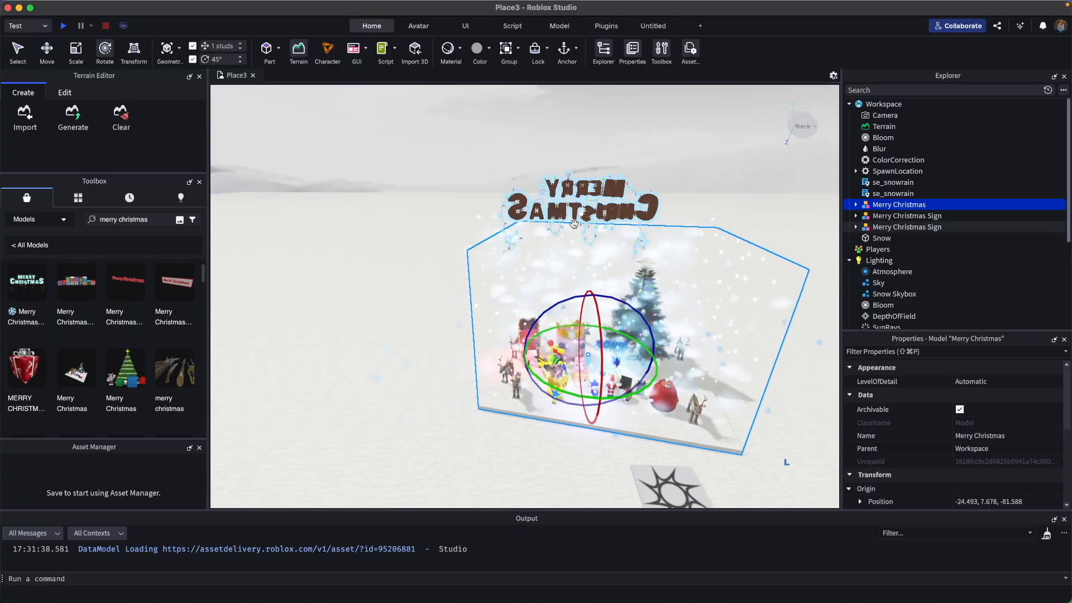
pyautogui.moveTo(514, 233); pyautogui.dragTo(575, 400)
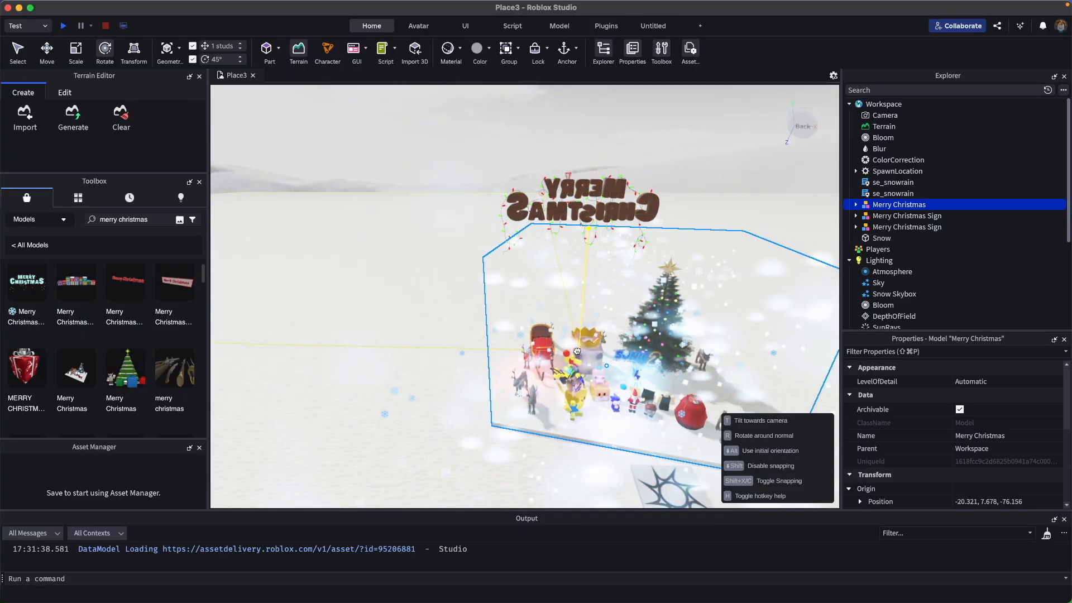
pyautogui.moveTo(571, 335); pyautogui.dragTo(569, 342)
# Step: Place the other Merry Christmas Sign on the snow beyond the spawn platform, facing it, at about X 8, Z -42
pyautogui.moveTo(554, 190); pyautogui.dragTo(284, 351)
pyautogui.moveTo(426, 361); pyautogui.dragTo(514, 383)
pyautogui.press('a')
pyautogui.moveTo(593, 323); pyautogui.dragTo(592, 325)
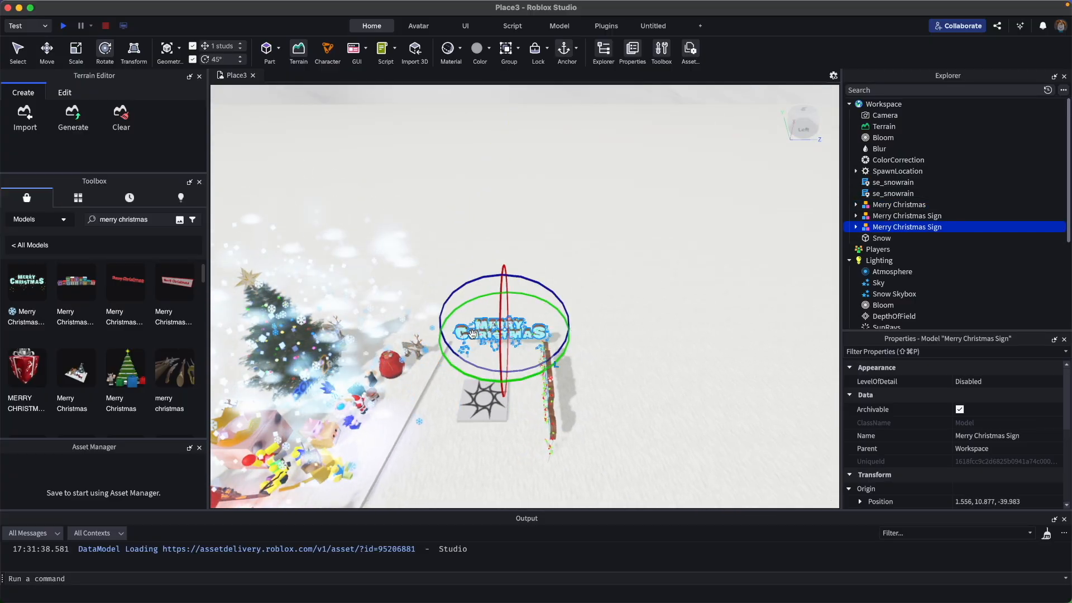
pyautogui.moveTo(472, 334)
pyautogui.mouseDown()
pyautogui.moveTo(457, 367)
pyautogui.moveTo(475, 340)
pyautogui.mouseUp()
pyautogui.scroll(10, 467, 431)
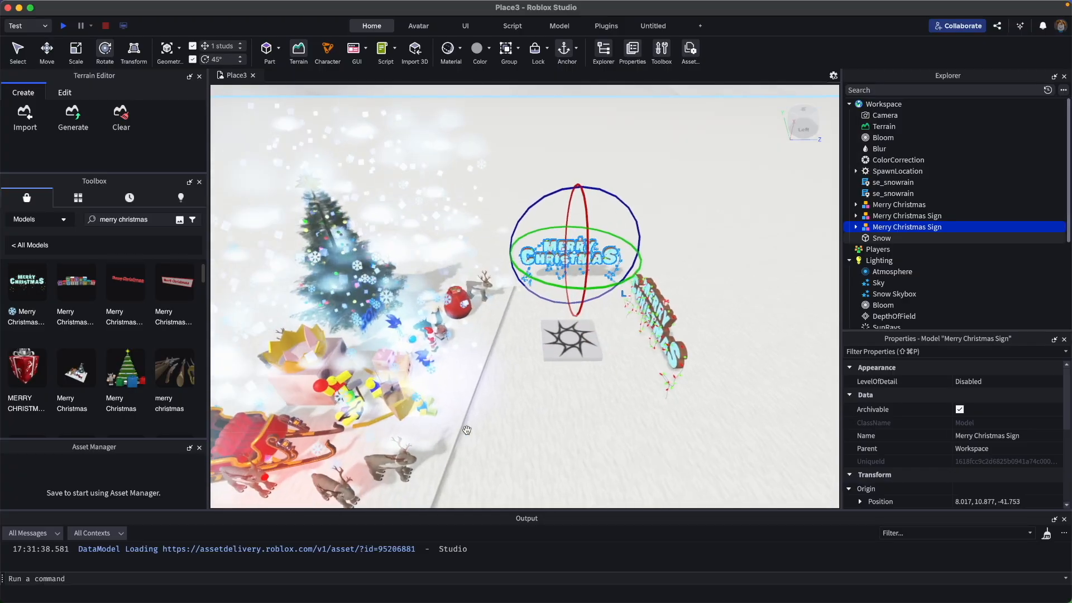
pyautogui.scroll(-10, 466, 431)
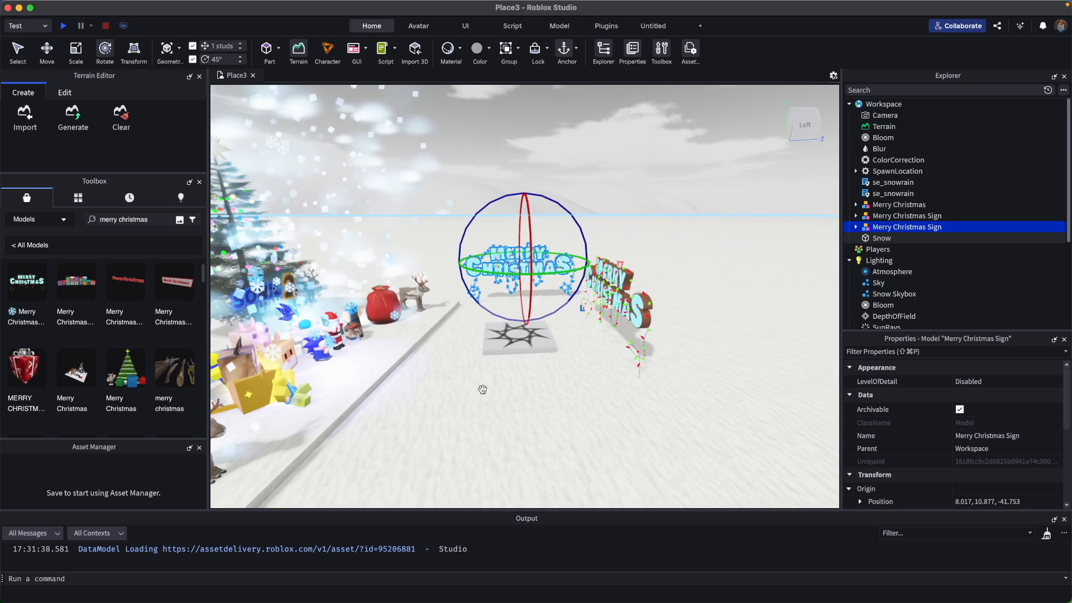
# Step: Delete the duplicate Merry Christmas Sign standing to the side of the spawn platform
pyautogui.click(637, 302)
pyautogui.press('Delete')
pyautogui.scroll(3, 305, 367)
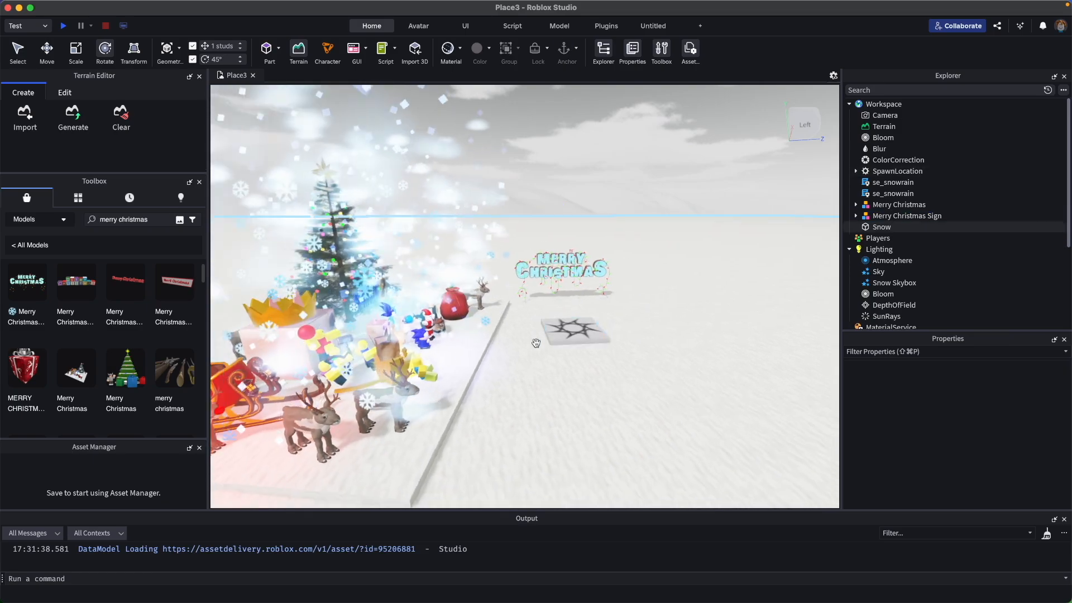
# Step: Find the red Merry Christmas car farther down the Toolbox results, insert it and accept its included scripts
pyautogui.scroll(-5, 305, 368)
pyautogui.scroll(-1, 42, 374)
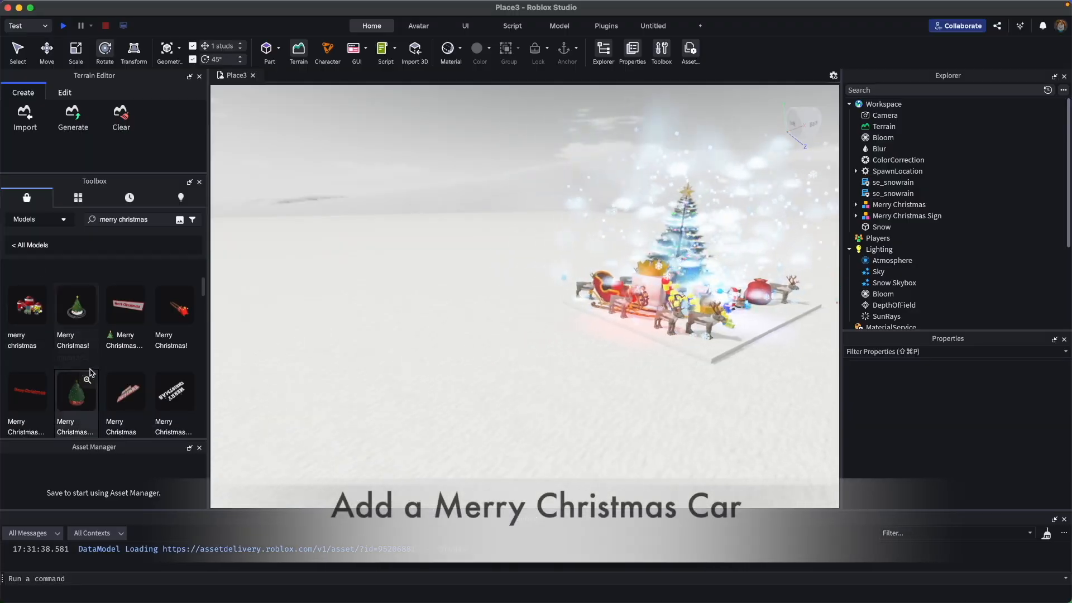
pyautogui.scroll(-4, 83, 373)
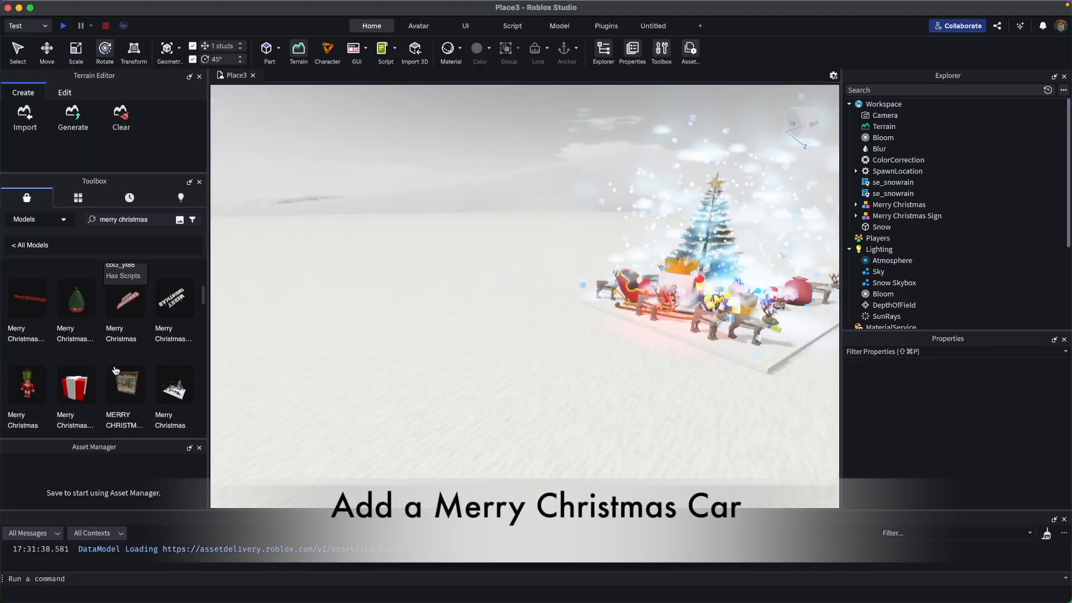
pyautogui.scroll(-5, 120, 370)
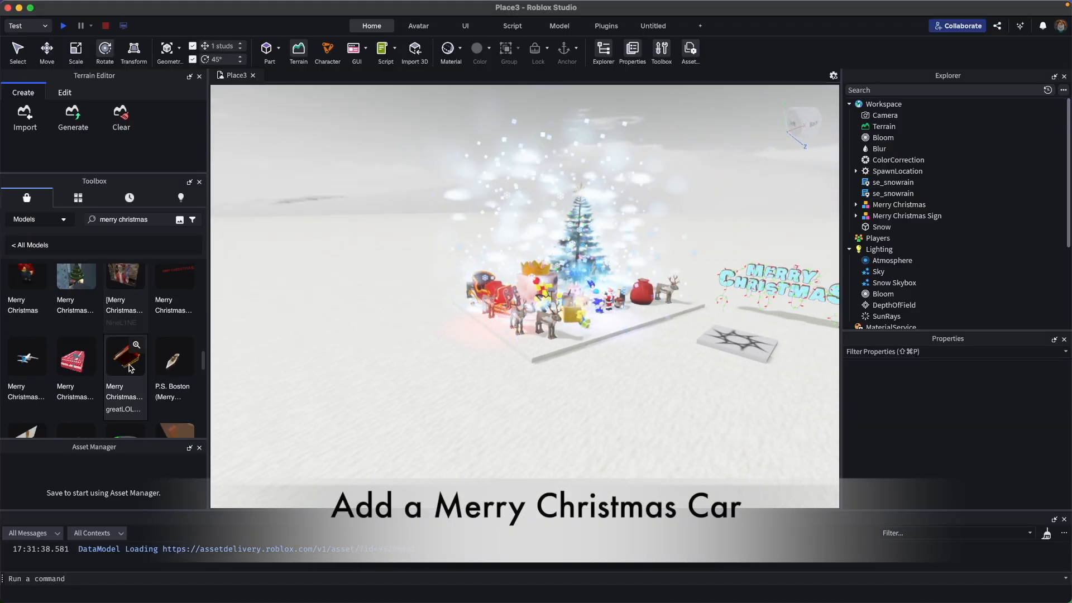
pyautogui.scroll(-6, 141, 368)
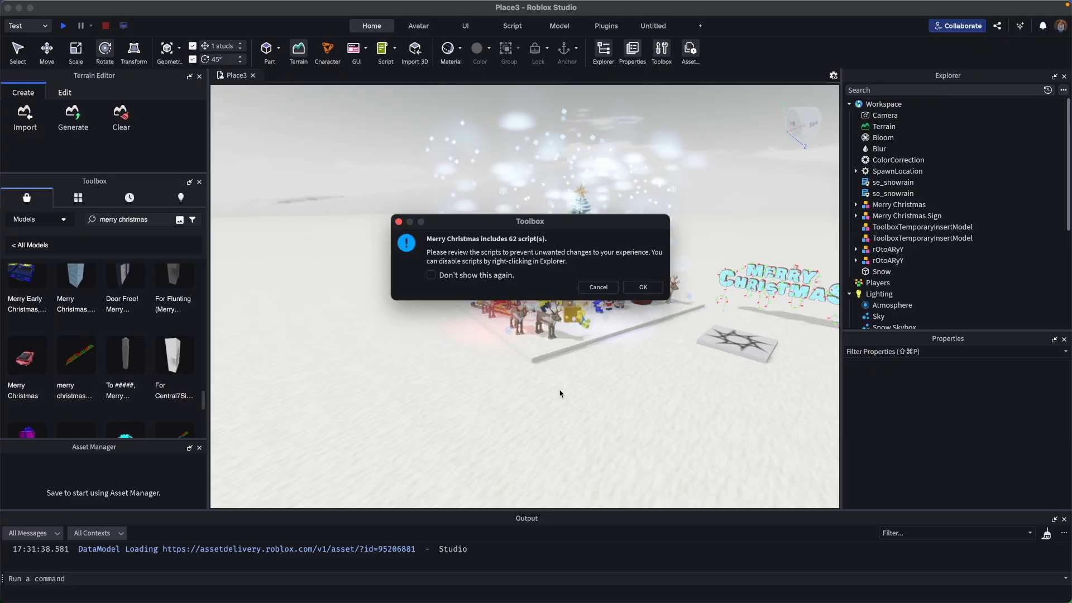
pyautogui.click(643, 287)
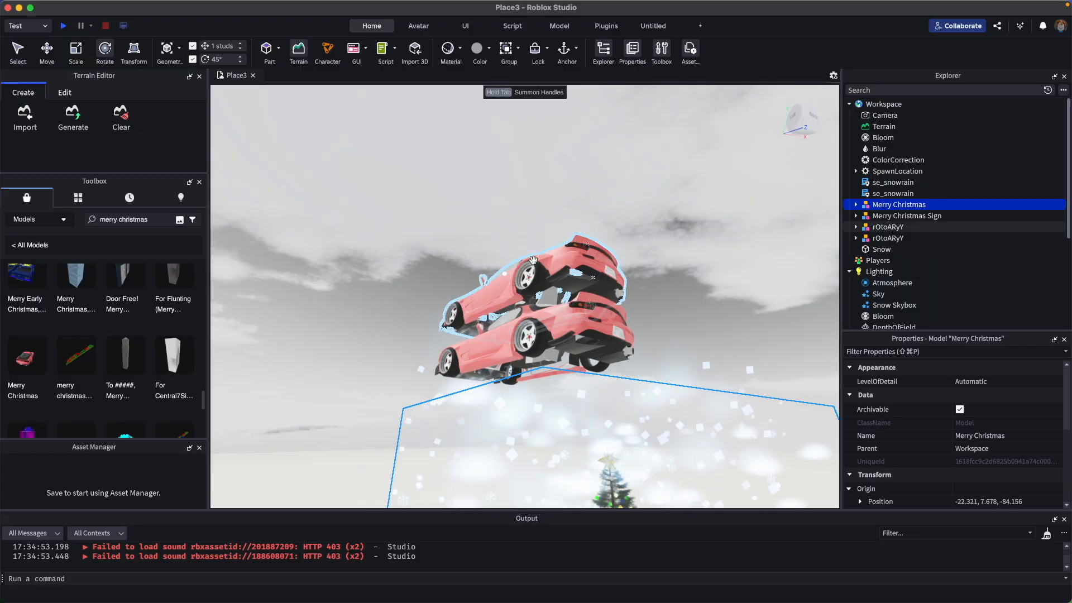
# Step: Delete the duplicate pink car and place the remaining one on the snow near the spawn platform
pyautogui.click(516, 312)
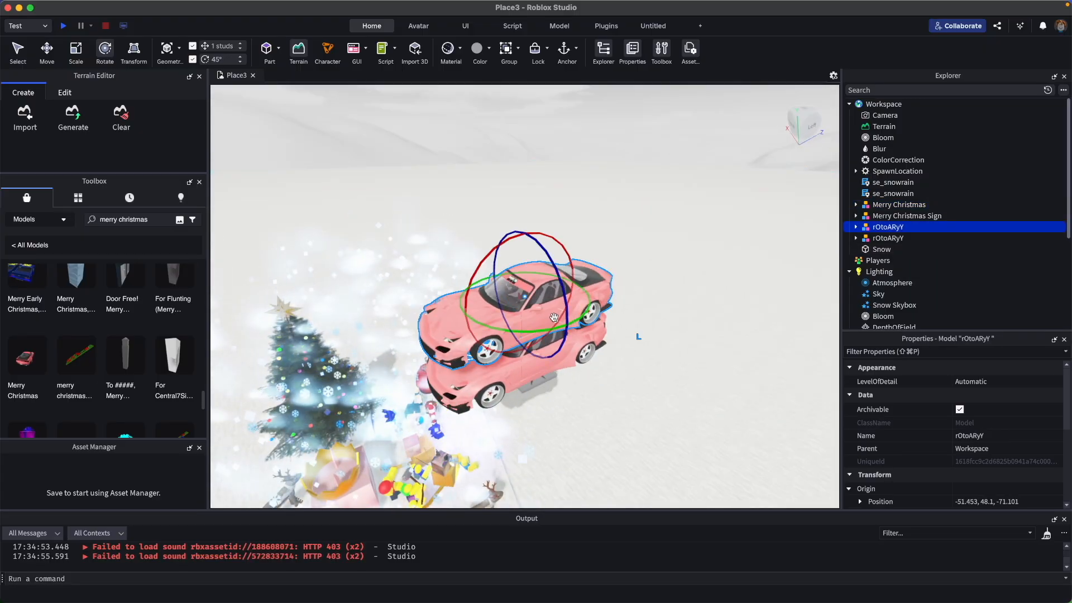
pyautogui.press('Delete')
pyautogui.moveTo(503, 362); pyautogui.dragTo(429, 296)
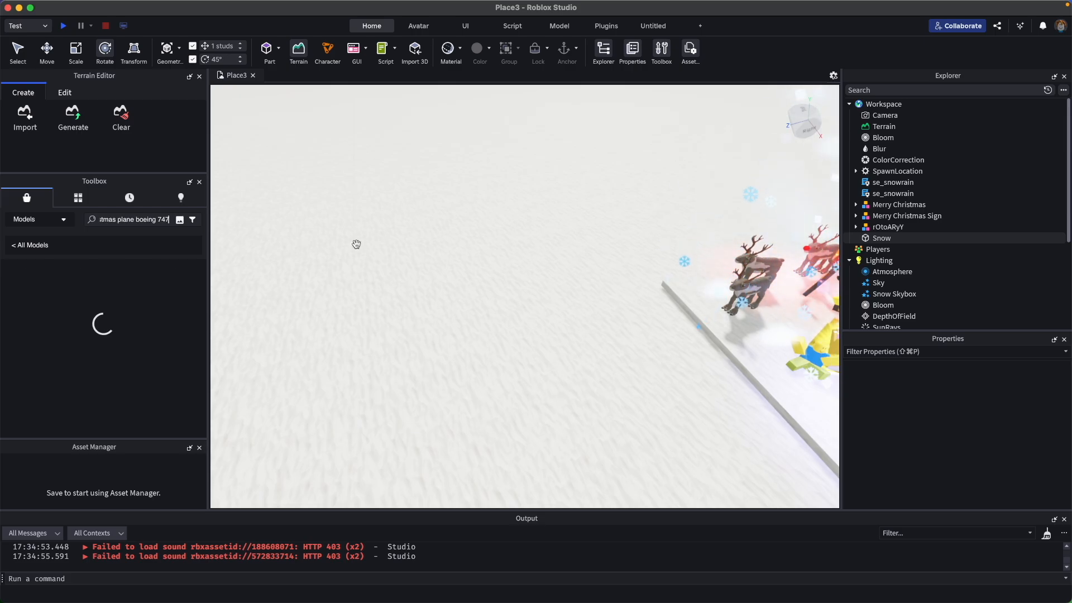
# Step: Insert the Fly BD Boeing 747 model from a Toolbox search for "merry christmas plane boeing 747"
pyautogui.scroll(-10, 543, 263)
pyautogui.scroll(8, 516, 324)
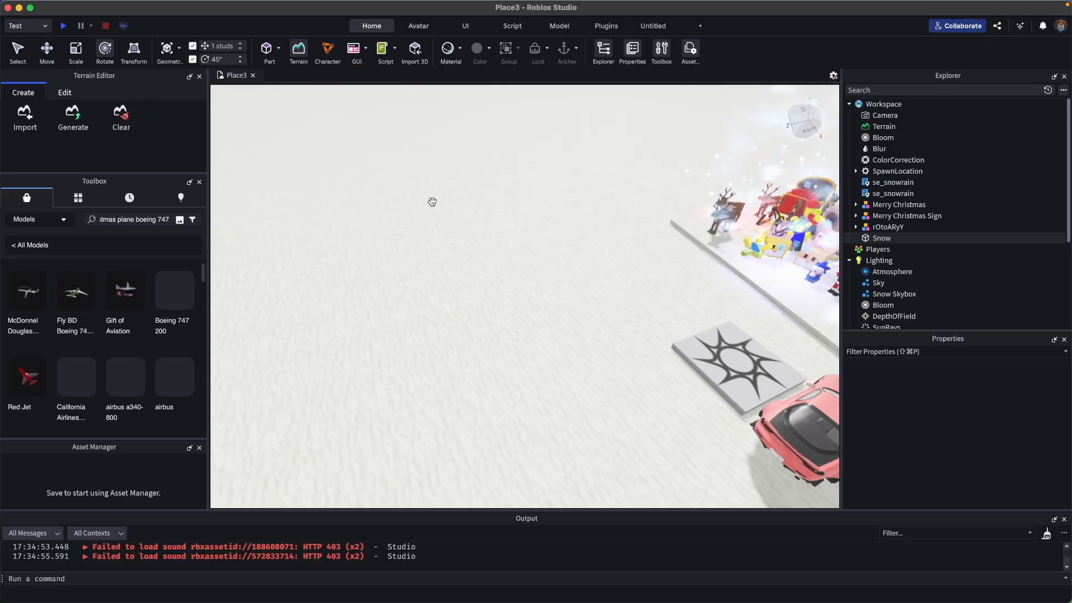
pyautogui.click(66, 302)
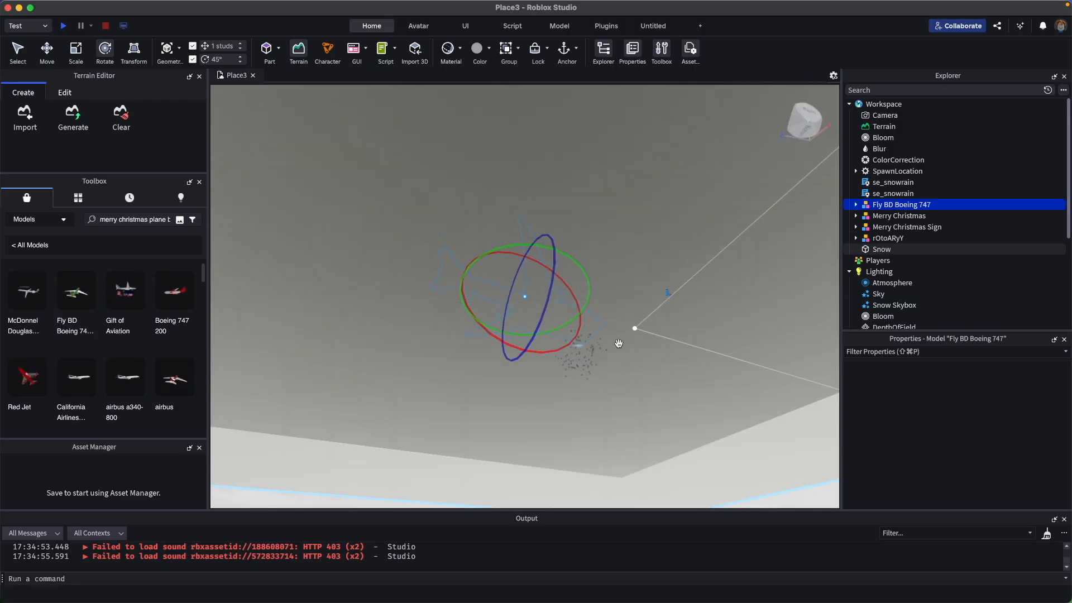
# Step: Move the Boeing 747 away from the Christmas scene, to about X -162, Y 35, Z -38
pyautogui.scroll(-10, 637, 385)
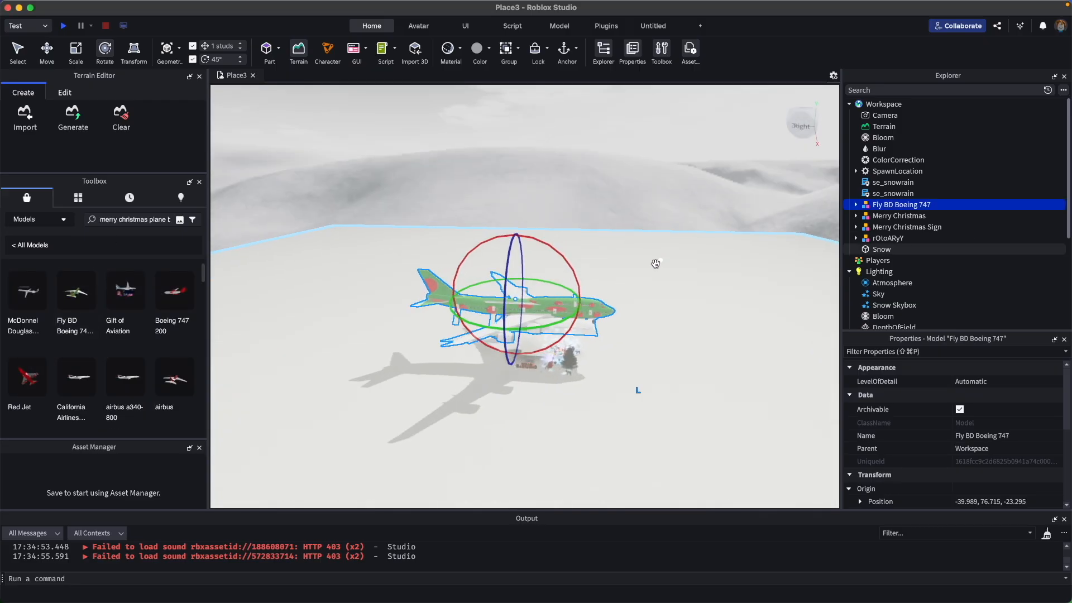
pyautogui.scroll(2, 627, 419)
pyautogui.moveTo(560, 309); pyautogui.dragTo(561, 316)
pyautogui.scroll(10, 296, 228)
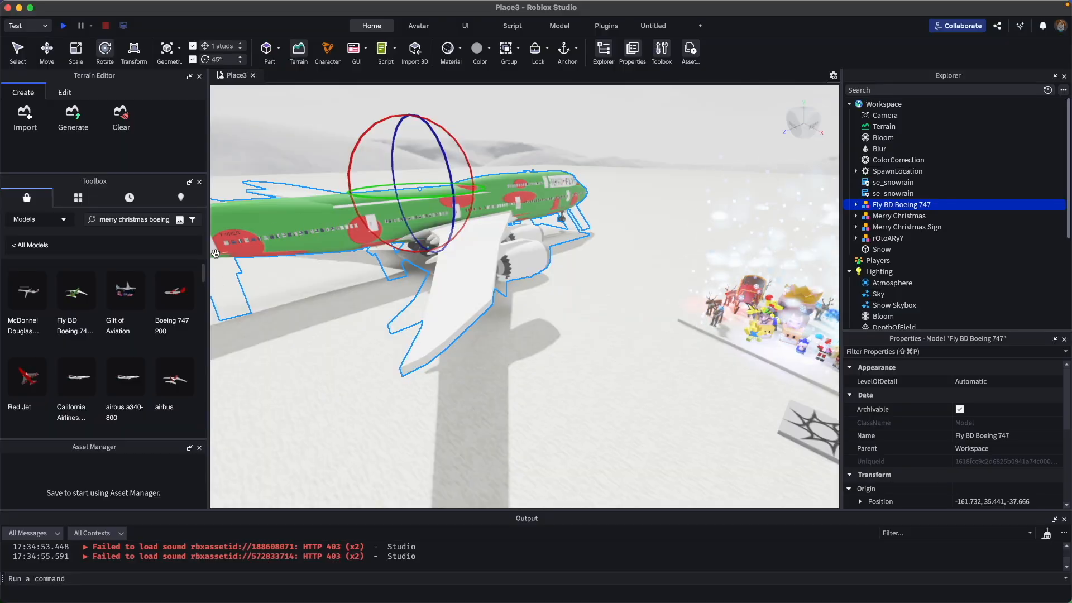
# Step: Widen the Toolbox and search its models for "merry christmas car"
pyautogui.moveTo(216, 254); pyautogui.dragTo(273, 254)
pyautogui.write('car')
pyautogui.press('Return')
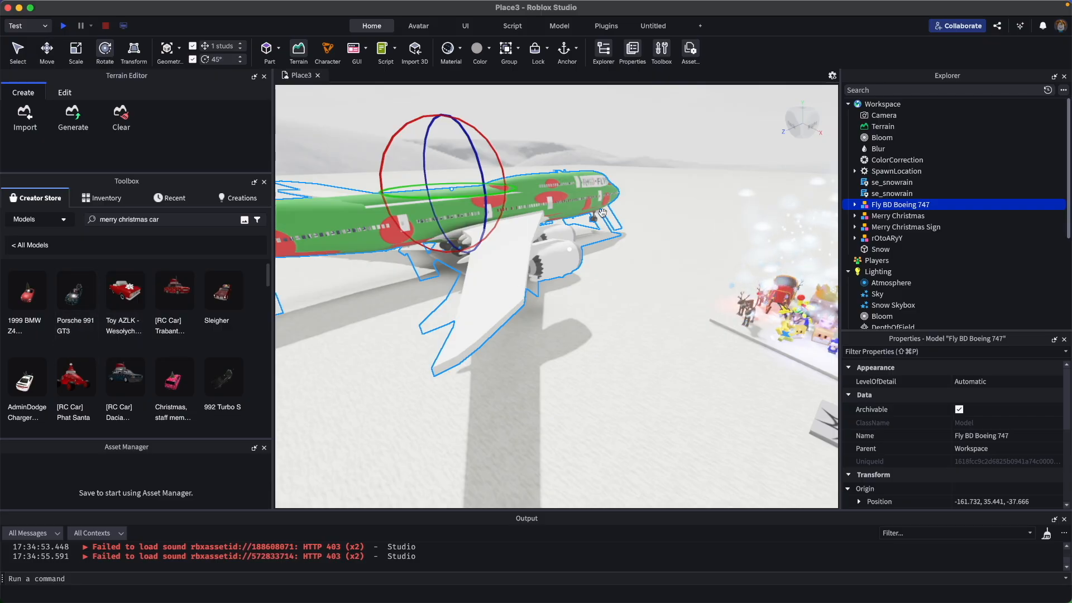
# Step: Insert the Porsche 991 GT3 model from the Toolbox and place it on the snow beside the spawn platform
pyautogui.moveTo(603, 213); pyautogui.dragTo(634, 126, button='right')
pyautogui.scroll(10, 634, 127)
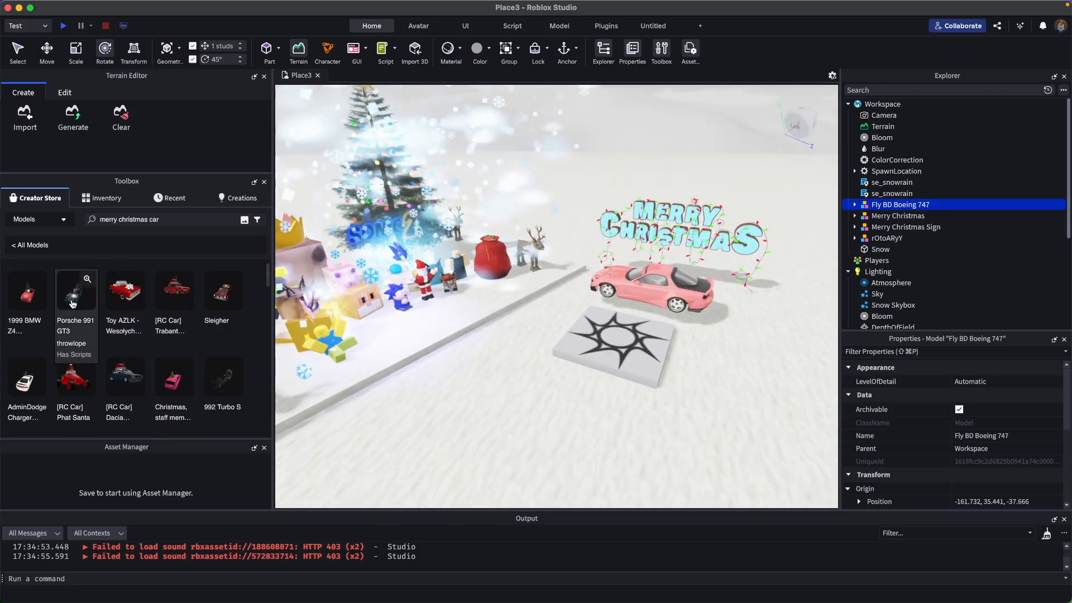
pyautogui.click(72, 304)
pyautogui.moveTo(625, 313); pyautogui.dragTo(668, 297, button='right')
pyautogui.click(668, 296)
pyautogui.moveTo(575, 357); pyautogui.dragTo(594, 294)
pyautogui.scroll(5, 594, 294)
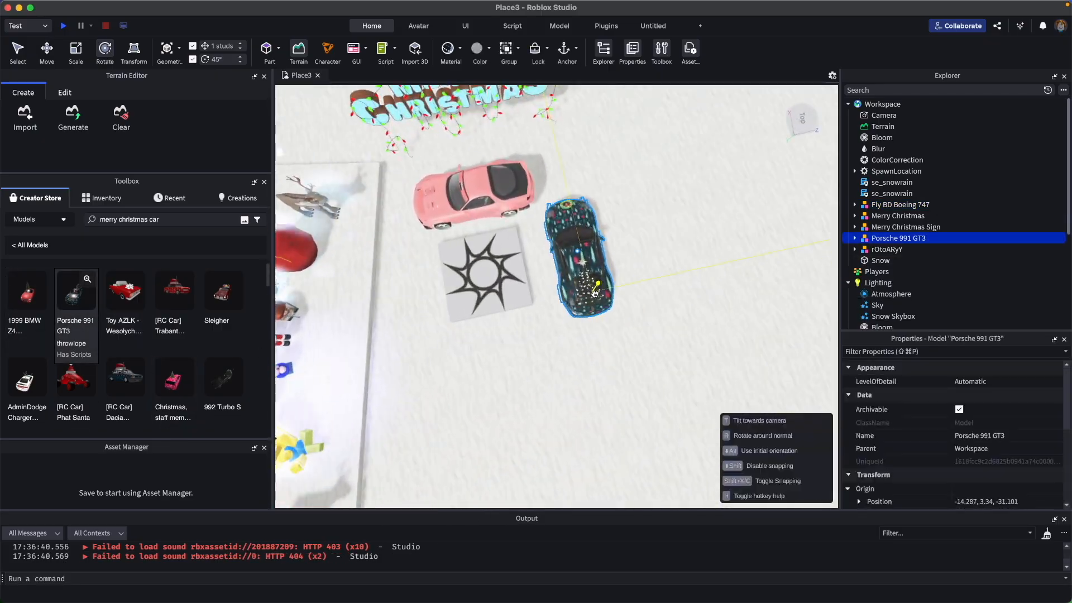
# Step: Arrange the Porsche and the pink car on opposite sides of the spawn platform, facing the same way
pyautogui.moveTo(594, 294); pyautogui.dragTo(575, 335, button='right')
pyautogui.scroll(5, 581, 369)
pyautogui.moveTo(581, 370); pyautogui.dragTo(620, 380)
pyautogui.click(536, 290)
pyautogui.moveTo(536, 290); pyautogui.dragTo(643, 213, button='right')
# Step: Insert the Snow Cabin model from the Toolbox results for "snow"
pyautogui.scroll(-10, 642, 213)
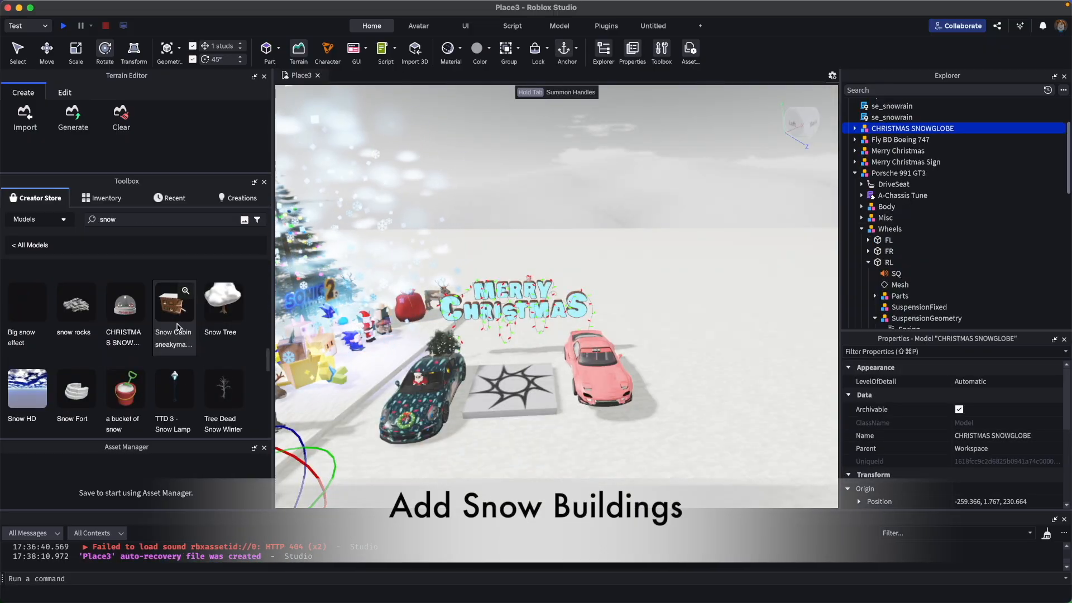
pyautogui.click(174, 327)
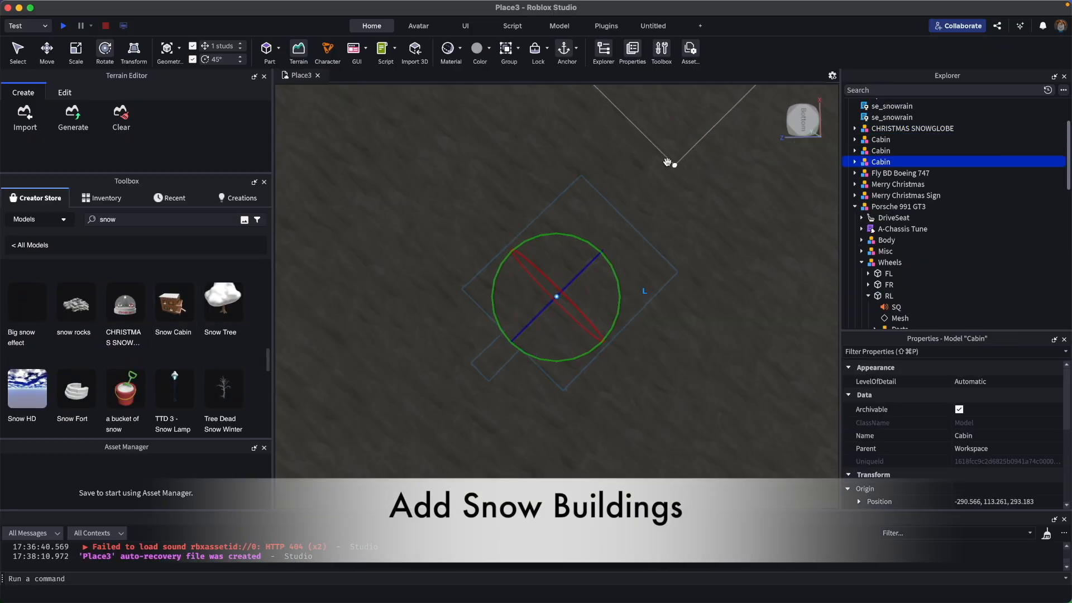
pyautogui.press('w')
pyautogui.press('a')
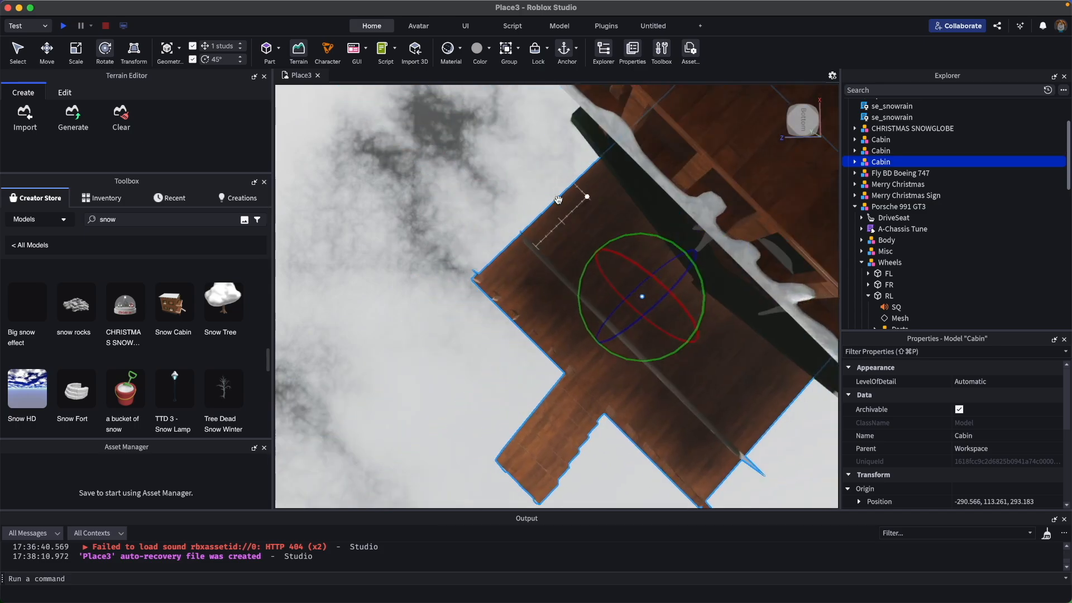
pyautogui.moveTo(509, 180); pyautogui.dragTo(508, 178, button='right')
pyautogui.press('s')
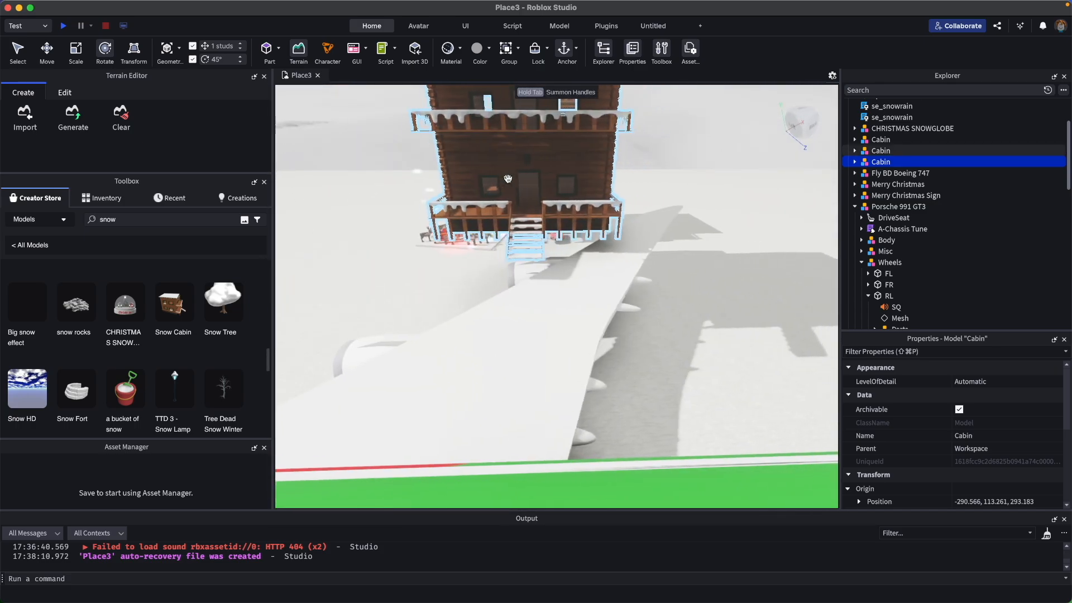
# Step: Move two of the snow cabins down onto the snow, side by side next to the Christmas scene
pyautogui.moveTo(508, 179); pyautogui.dragTo(395, 361)
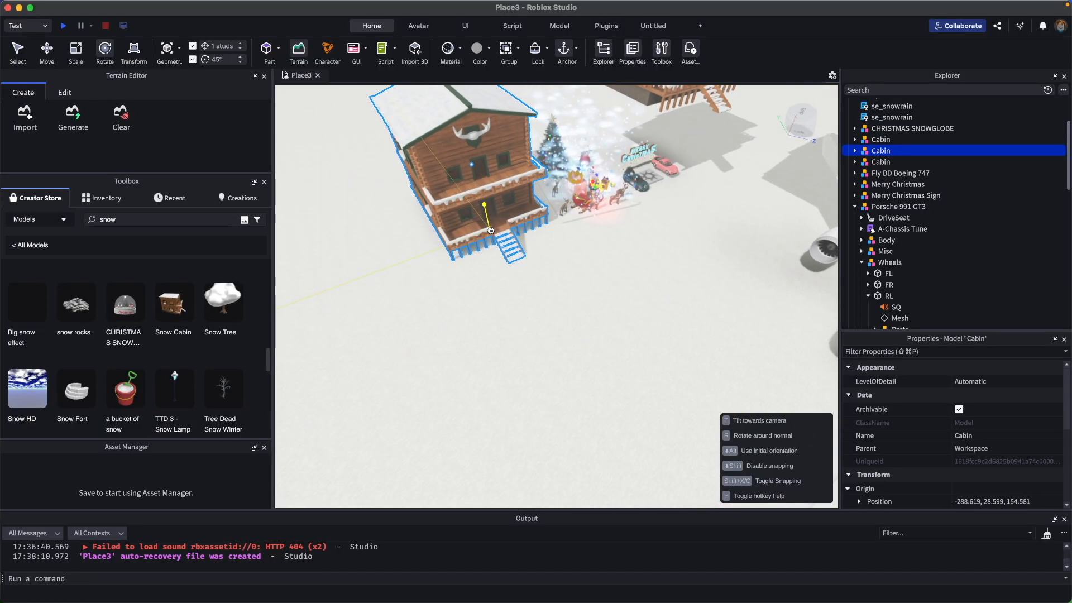
pyautogui.moveTo(541, 355); pyautogui.dragTo(558, 313, button='right')
pyautogui.moveTo(618, 305); pyautogui.dragTo(592, 323)
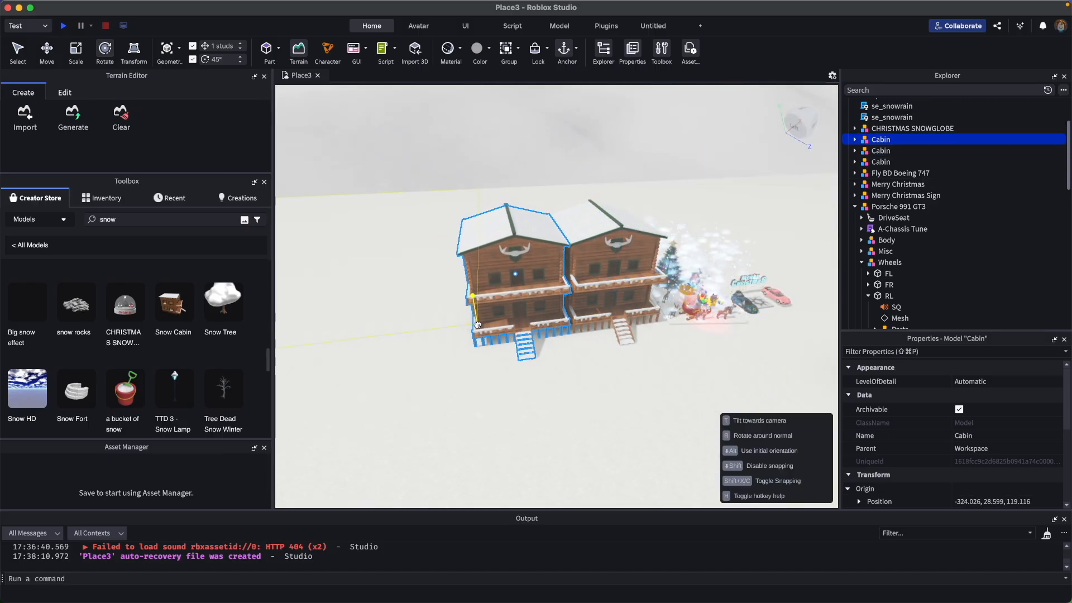
# Step: Delete the outer duplicate cabin and the cabin floating in the air, keeping the one beside the Christmas scene
pyautogui.moveTo(742, 333); pyautogui.dragTo(738, 334, button='right')
pyautogui.press('Delete')
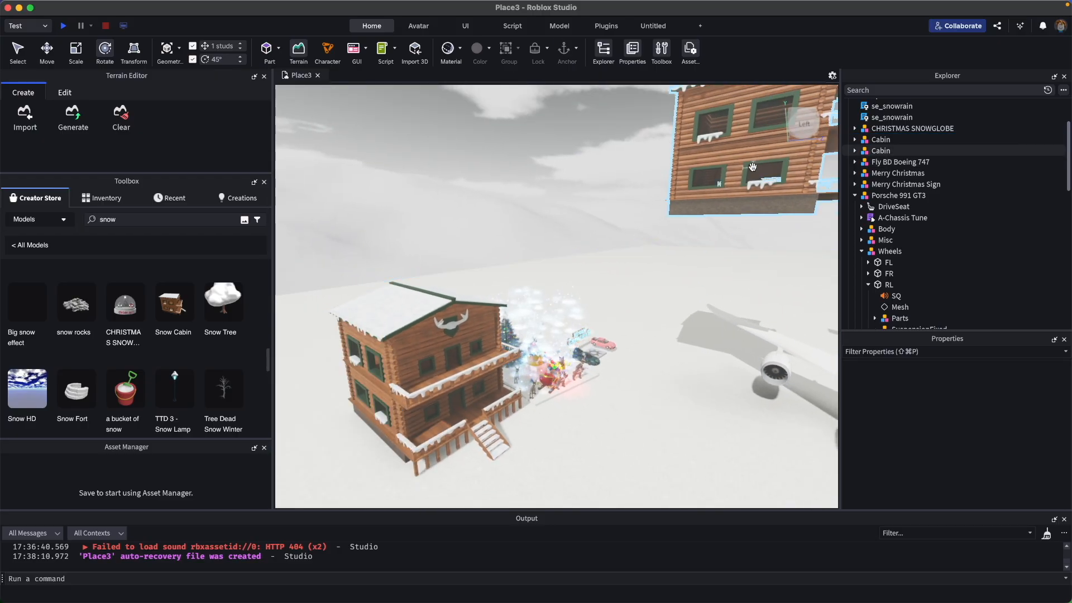
pyautogui.click(752, 166)
pyautogui.press('d')
pyautogui.press('w')
pyautogui.press('Delete')
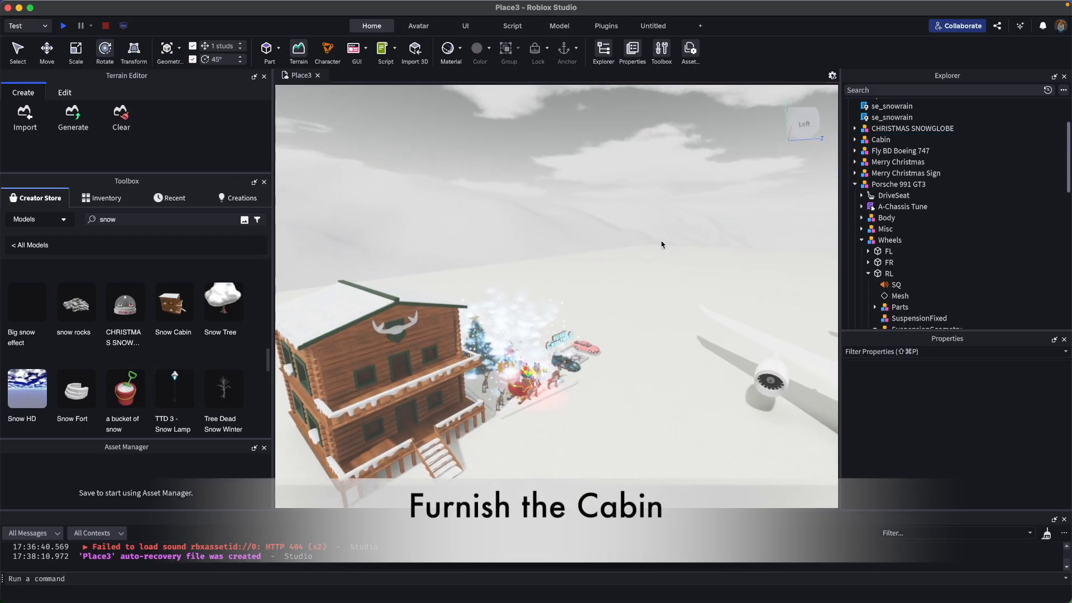
# Step: Search the Toolbox models for "snow table" to furnish the inside of the cabin
pyautogui.scroll(2, 662, 245)
pyautogui.moveTo(522, 230); pyautogui.dragTo(522, 232, button='right')
pyautogui.scroll(8, 508, 391)
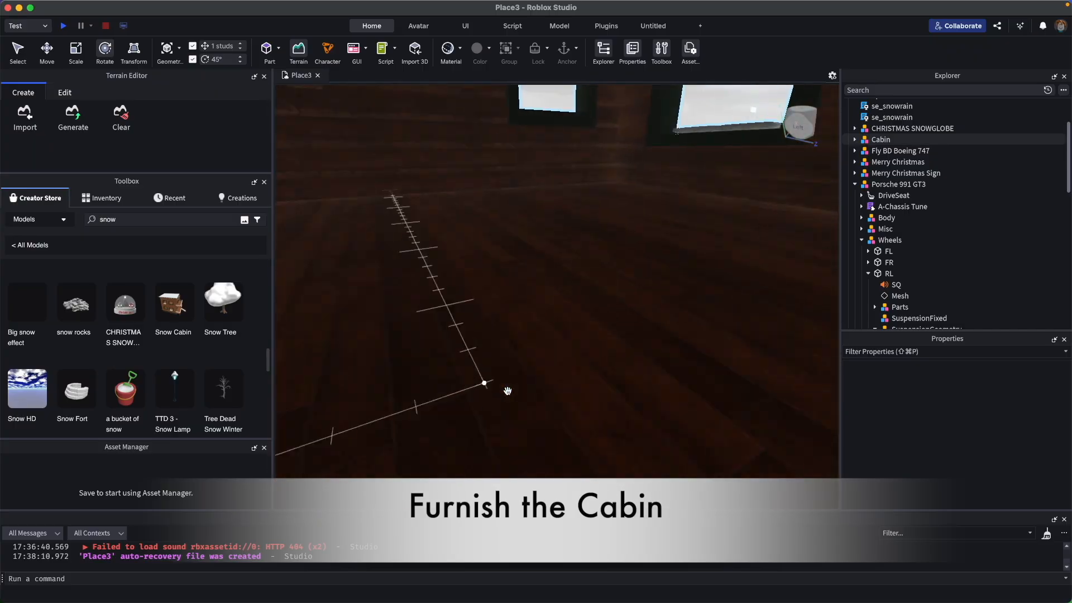
pyautogui.scroll(-5, 507, 386)
pyautogui.scroll(10, 507, 377)
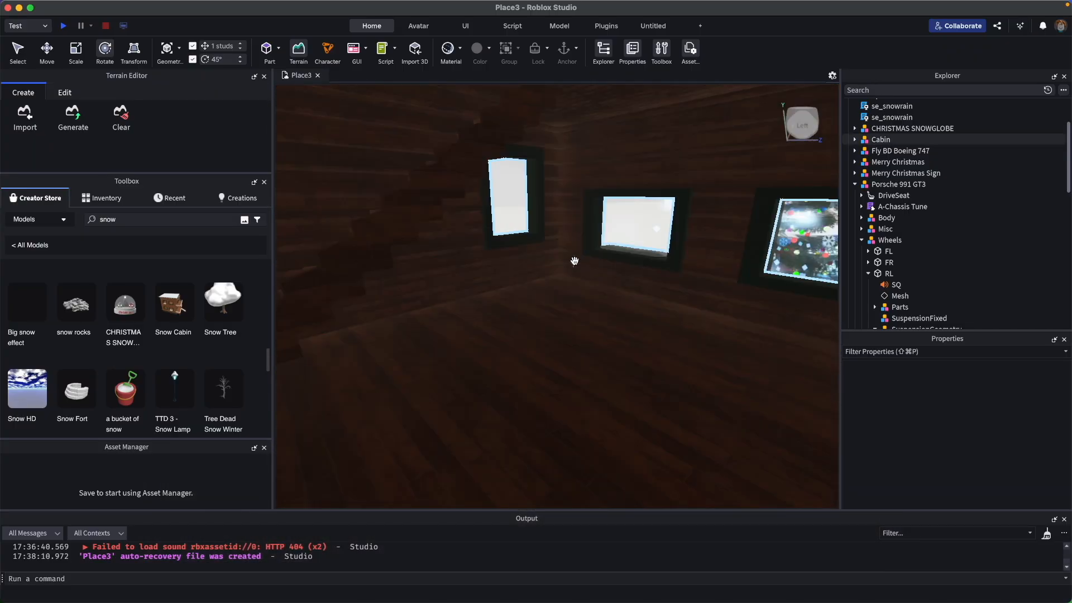
pyautogui.moveTo(575, 261); pyautogui.dragTo(575, 260, button='right')
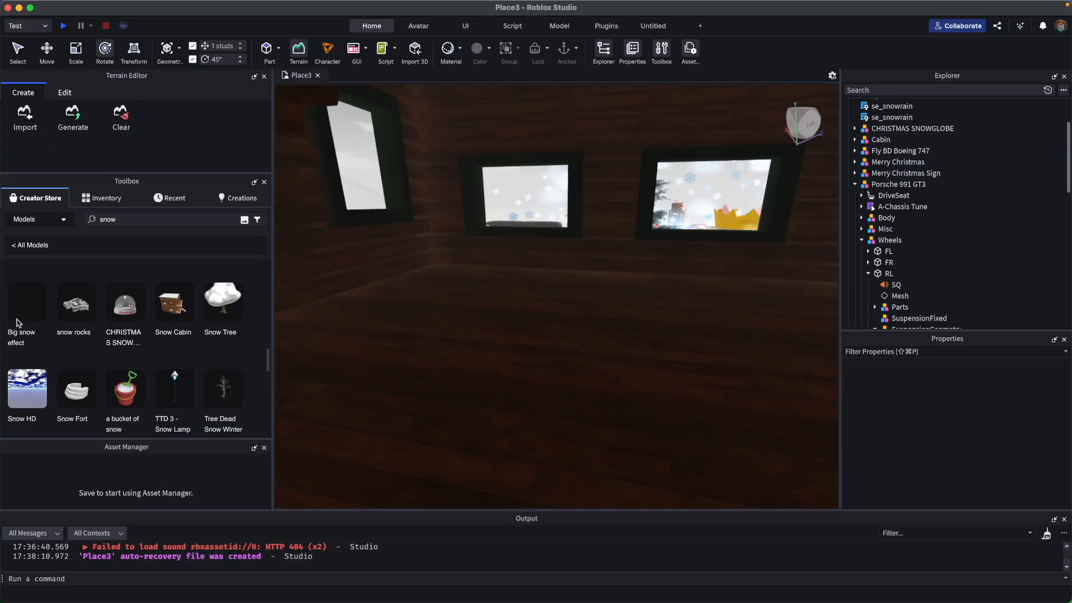
pyautogui.click(152, 221)
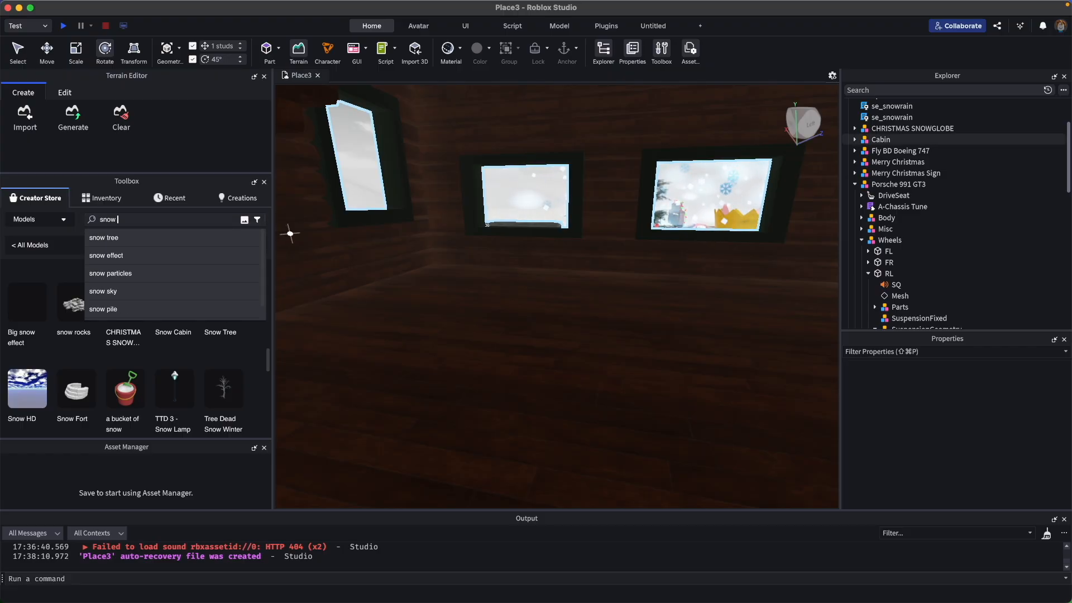
pyautogui.write('table')
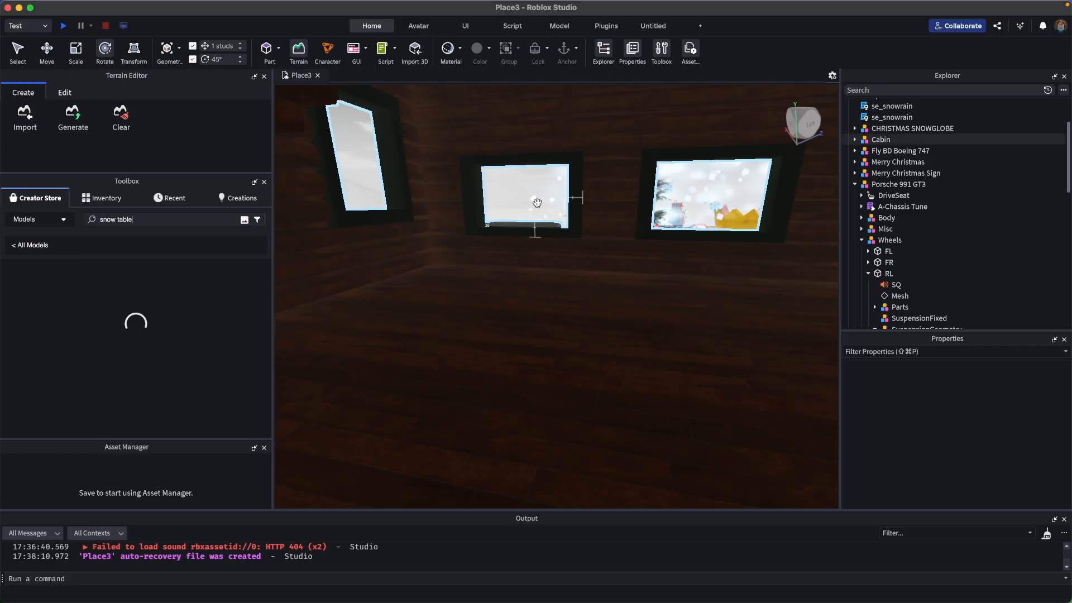
# Step: Insert the Table en verre model and move it from the cabin's roof onto the floor inside the cabin
pyautogui.moveTo(537, 202); pyautogui.dragTo(517, 182, button='right')
pyautogui.moveTo(558, 267); pyautogui.dragTo(560, 266, button='right')
pyautogui.scroll(-10, 557, 267)
pyautogui.scroll(10, 557, 267)
pyautogui.scroll(-5, 206, 347)
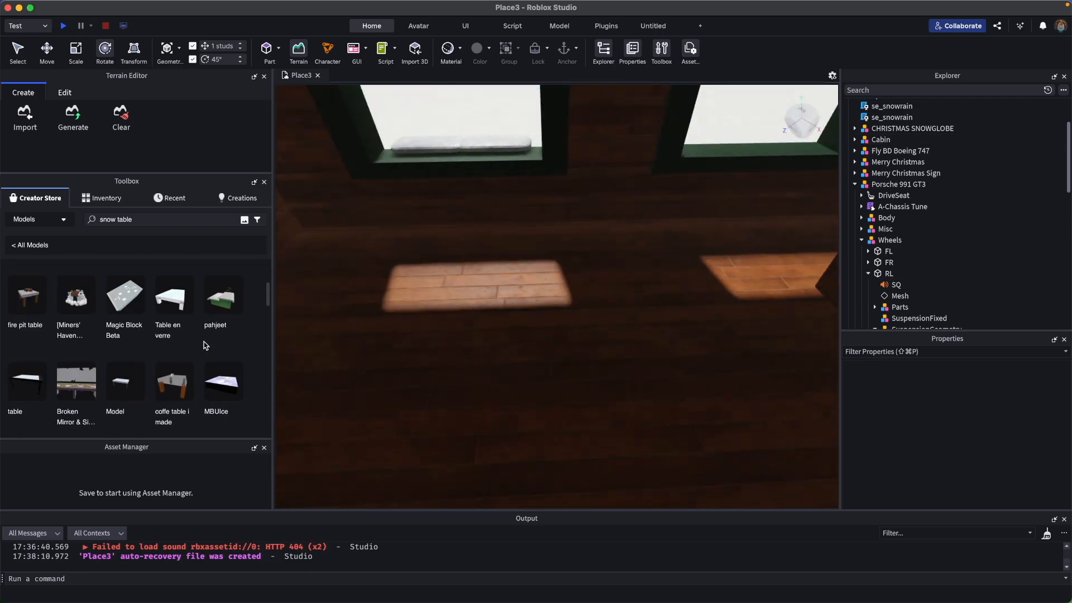
pyautogui.click(181, 310)
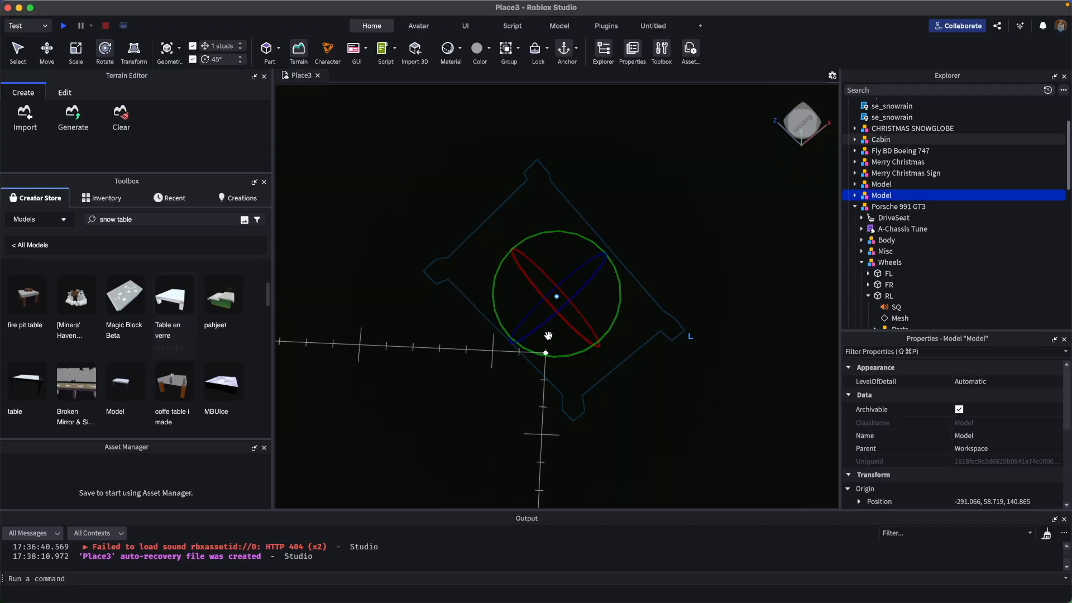
pyautogui.moveTo(675, 225); pyautogui.dragTo(675, 225, button='right')
pyautogui.scroll(-5, 674, 225)
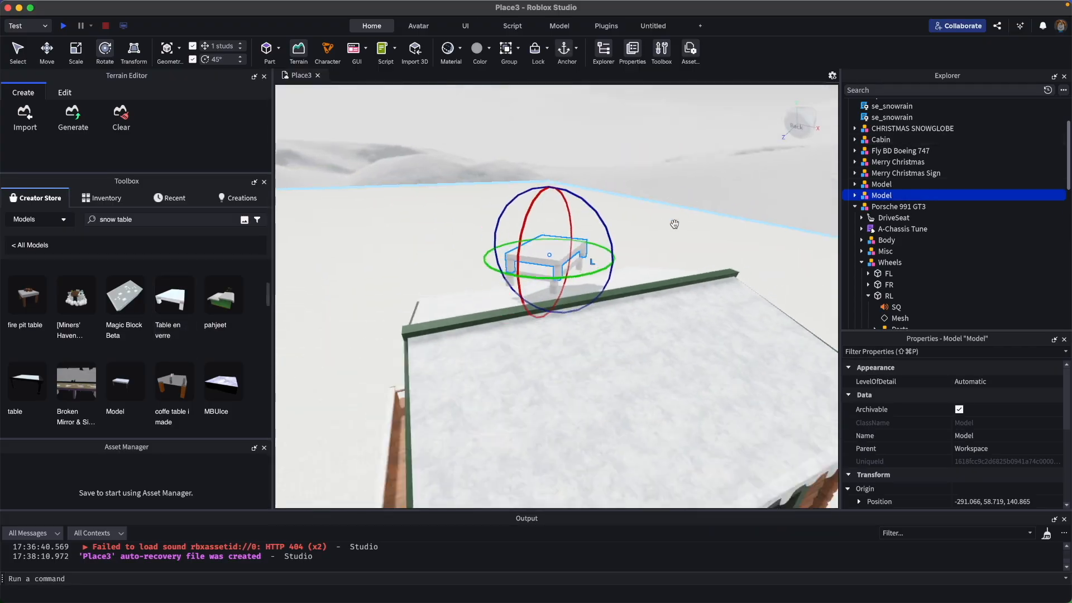
pyautogui.moveTo(527, 164); pyautogui.dragTo(478, 256)
pyautogui.scroll(10, 553, 444)
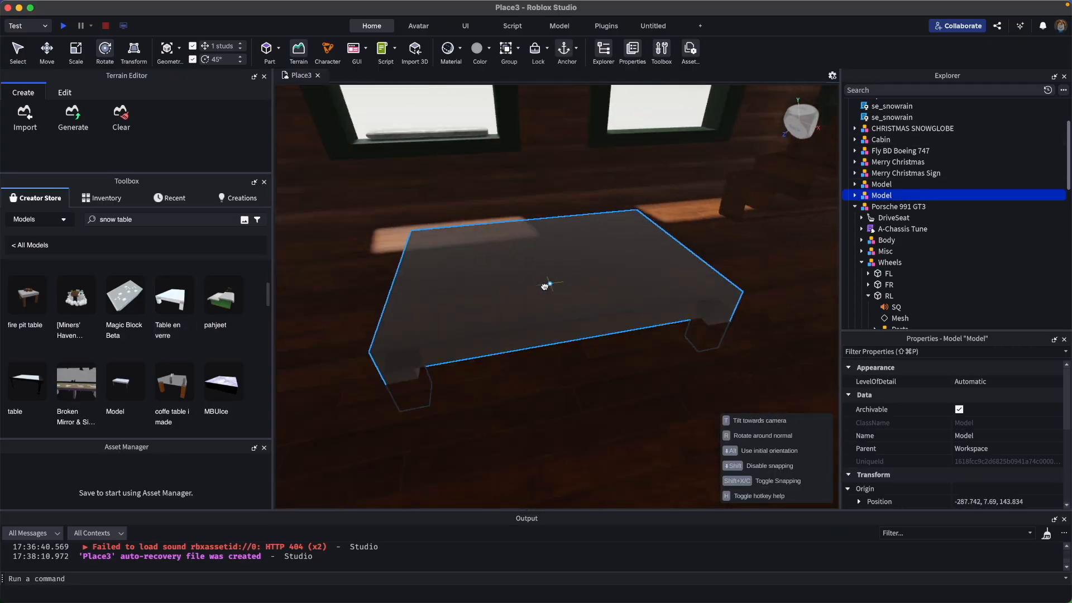
# Step: Raise the table 1.5 studs off the cabin floor and shift it sideways along the red axis
pyautogui.scroll(-5, 544, 286)
pyautogui.press('super+2')
pyautogui.moveTo(515, 177); pyautogui.dragTo(499, 164)
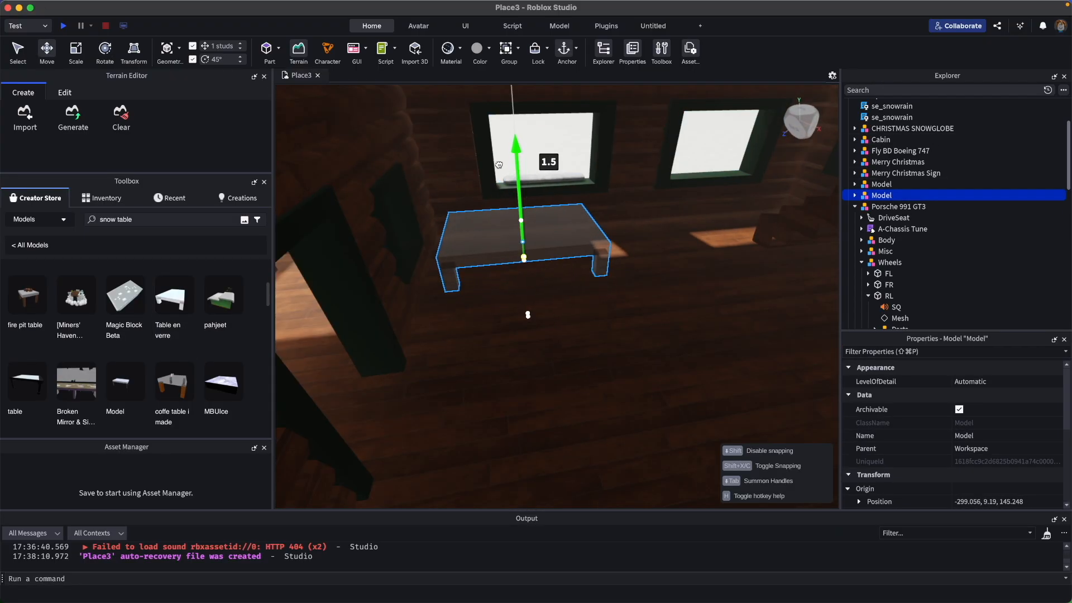
pyautogui.moveTo(712, 234); pyautogui.dragTo(713, 234, button='right')
pyautogui.scroll(3, 713, 234)
pyautogui.moveTo(713, 237); pyautogui.dragTo(745, 247)
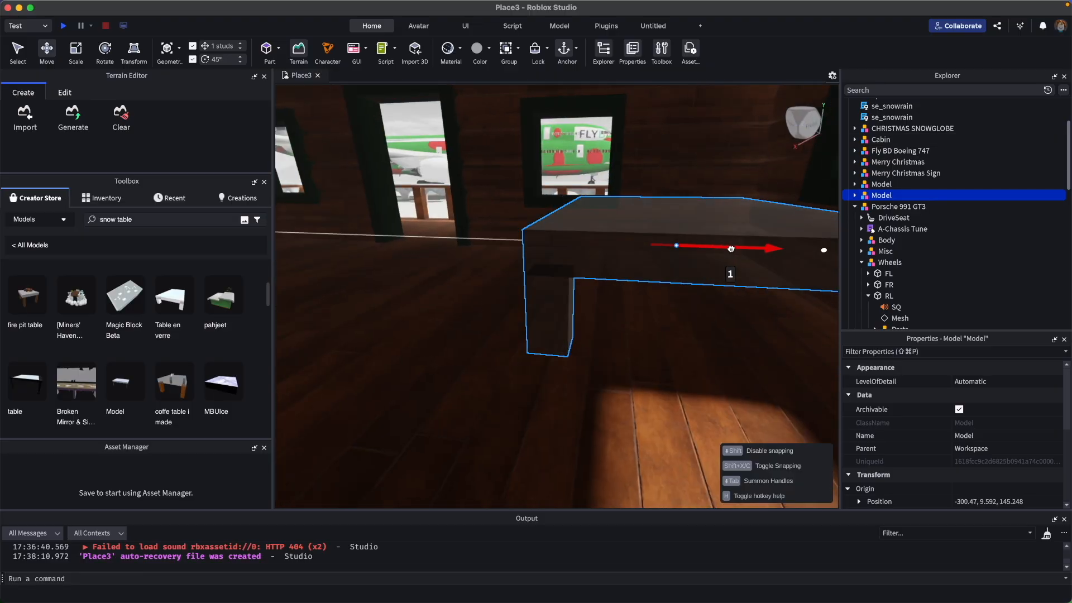
# Step: Insert the fire pit table model from the "snow table" results into the cabin's room
pyautogui.moveTo(426, 321); pyautogui.dragTo(425, 319, button='right')
pyautogui.scroll(-5, 425, 319)
pyautogui.click(10, 311)
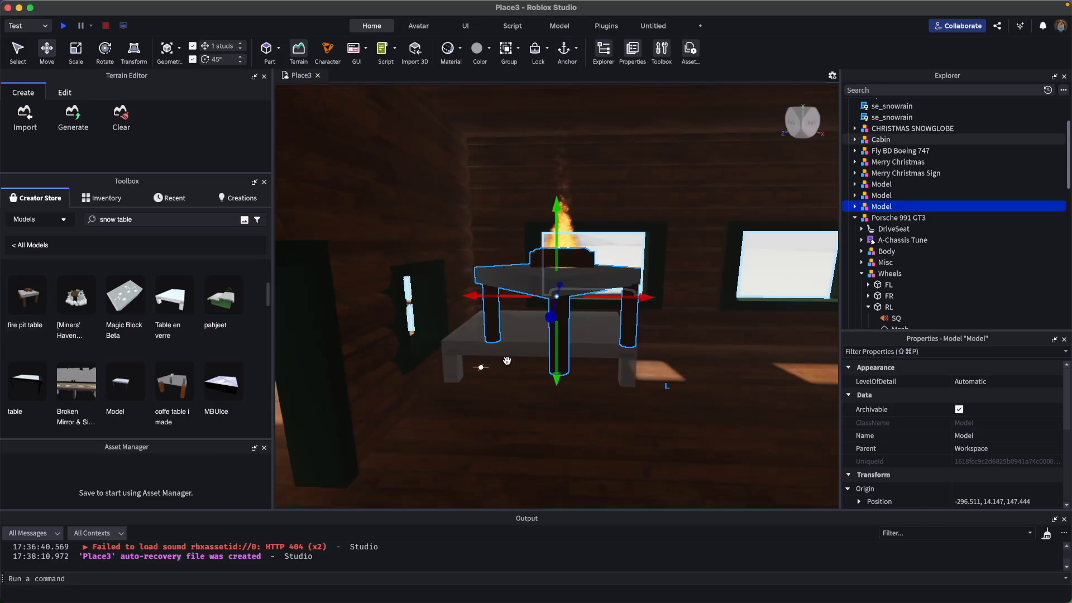
pyautogui.moveTo(668, 335); pyautogui.dragTo(668, 335, button='right')
pyautogui.press('BackSpace')
pyautogui.moveTo(502, 341); pyautogui.dragTo(574, 294)
pyautogui.scroll(4, 592, 330)
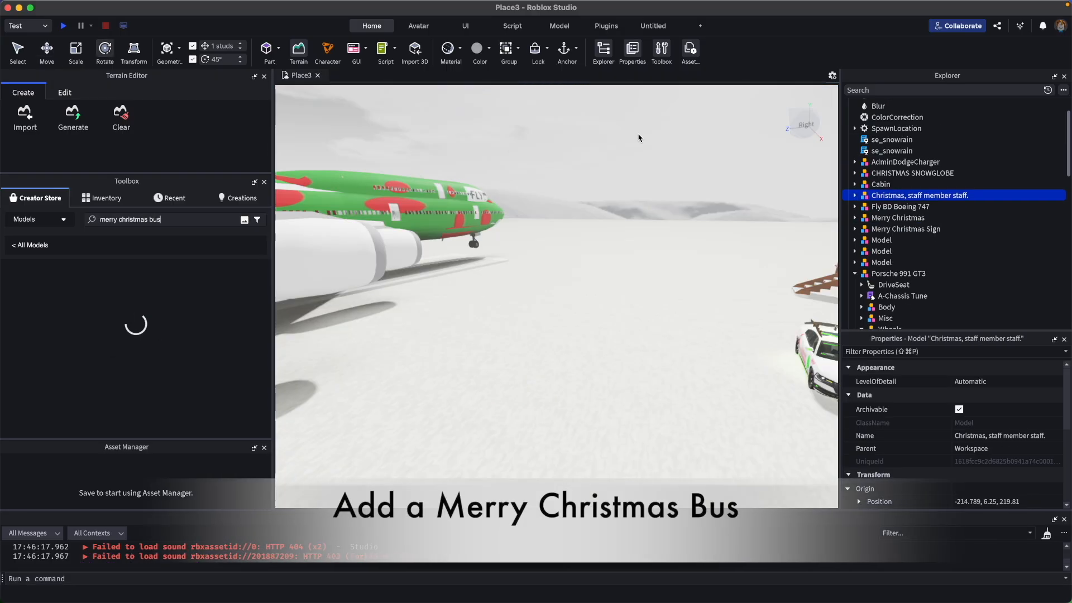
# Step: Insert the bus indonesia model from the "merry christmas bus" results and park it on the snow beside the pink car
pyautogui.moveTo(447, 309); pyautogui.dragTo(447, 310, button='right')
pyautogui.scroll(-3, 207, 357)
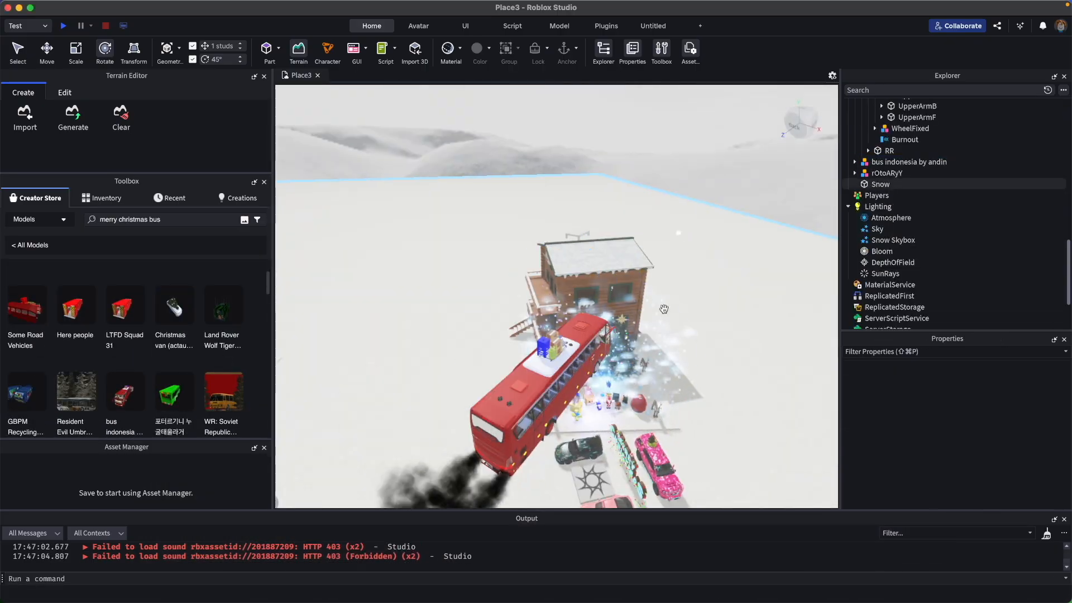
pyautogui.moveTo(663, 309); pyautogui.dragTo(558, 329, button='right')
pyautogui.moveTo(560, 333); pyautogui.dragTo(497, 341)
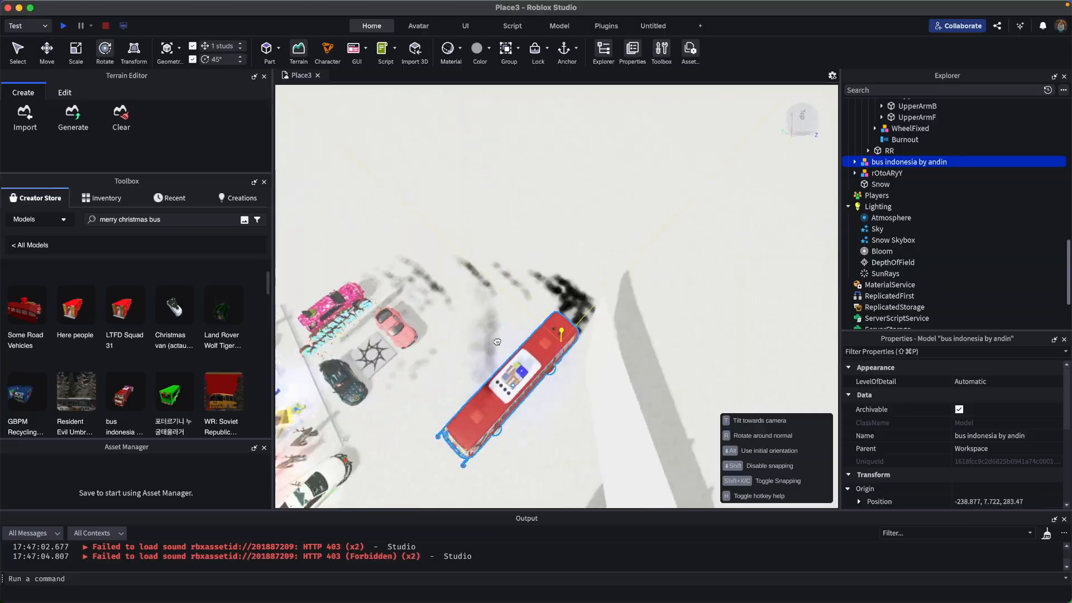
pyautogui.moveTo(476, 216); pyautogui.dragTo(360, 295)
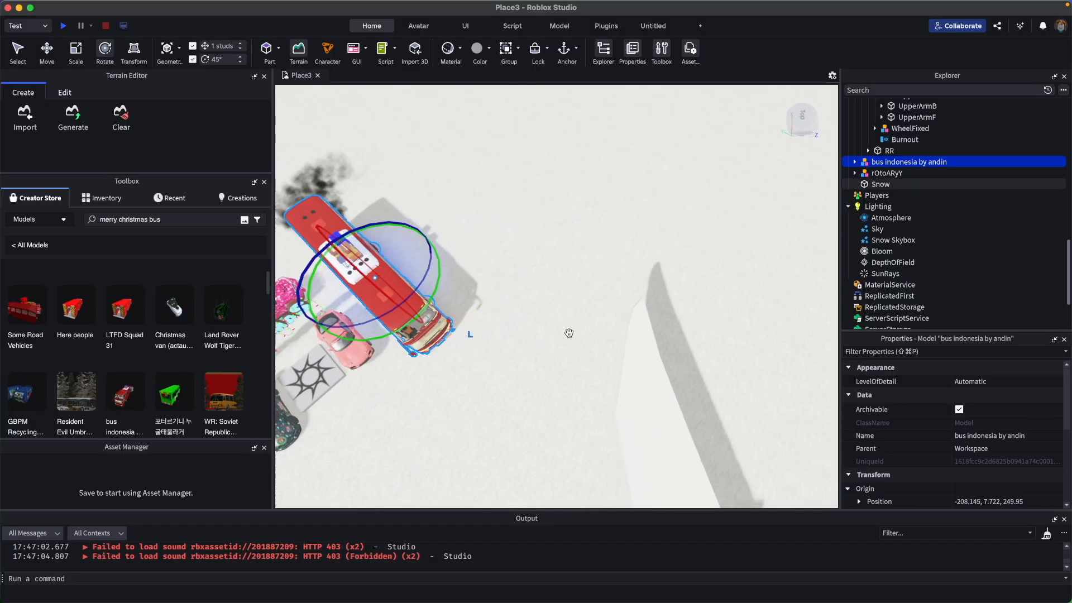
pyautogui.press('w')
pyautogui.moveTo(570, 333); pyautogui.dragTo(567, 328, button='right')
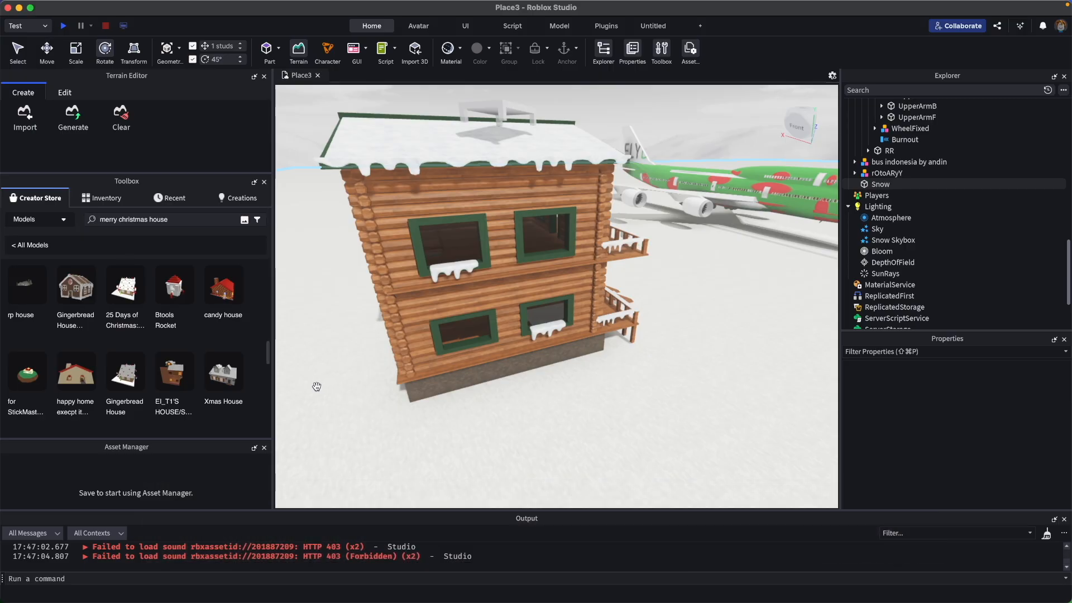
# Step: Insert the Xmas House model from the "merry christmas house" results and place it on the snow beside the cabin
pyautogui.moveTo(316, 386); pyautogui.dragTo(283, 380, button='right')
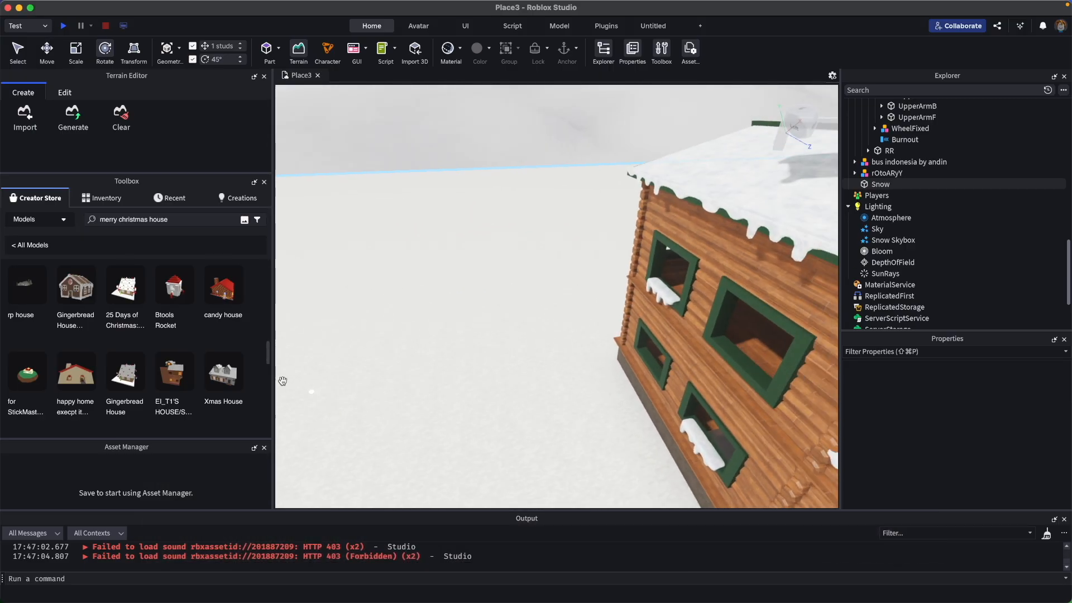
pyautogui.click(215, 382)
pyautogui.click(637, 288)
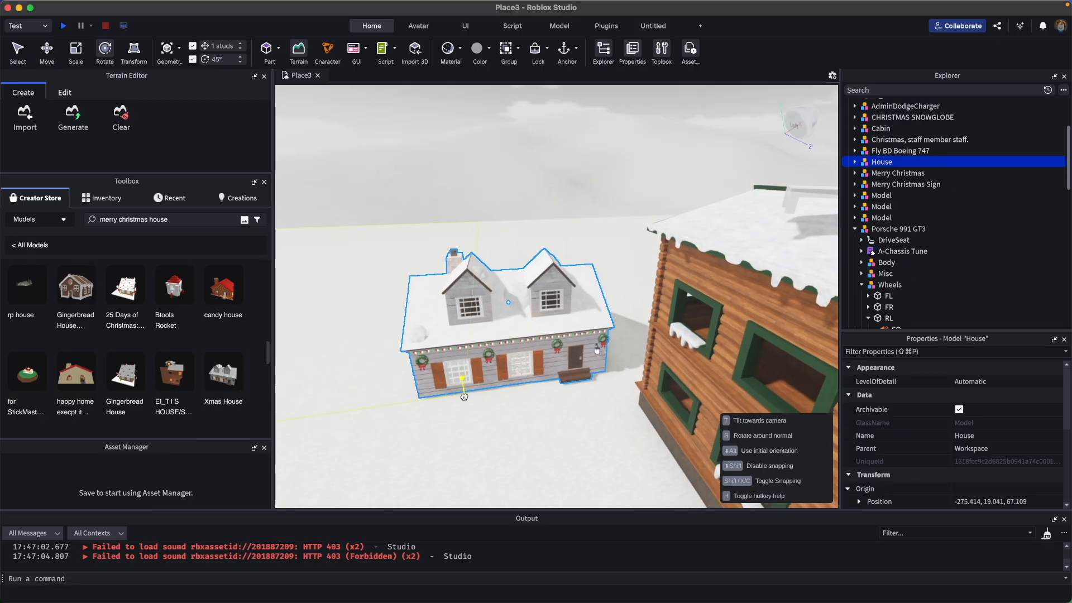
pyautogui.moveTo(464, 397); pyautogui.dragTo(564, 418)
pyautogui.moveTo(720, 421); pyautogui.dragTo(636, 397, button='right')
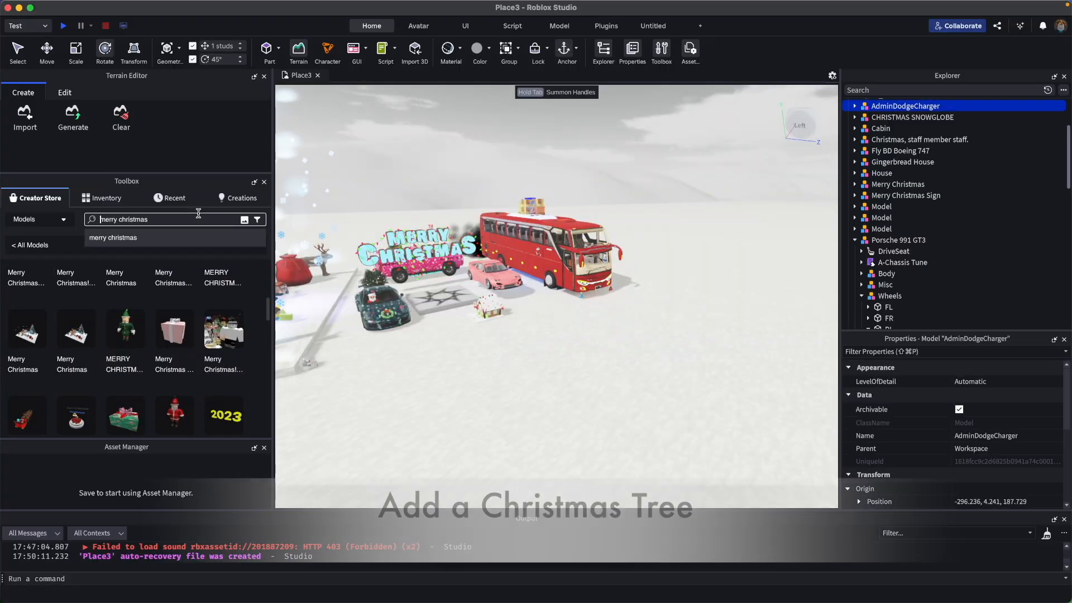
# Step: Search the Toolbox models for "tree merry christmas" and insert the Xmas Tree Updated model
pyautogui.write('tree')
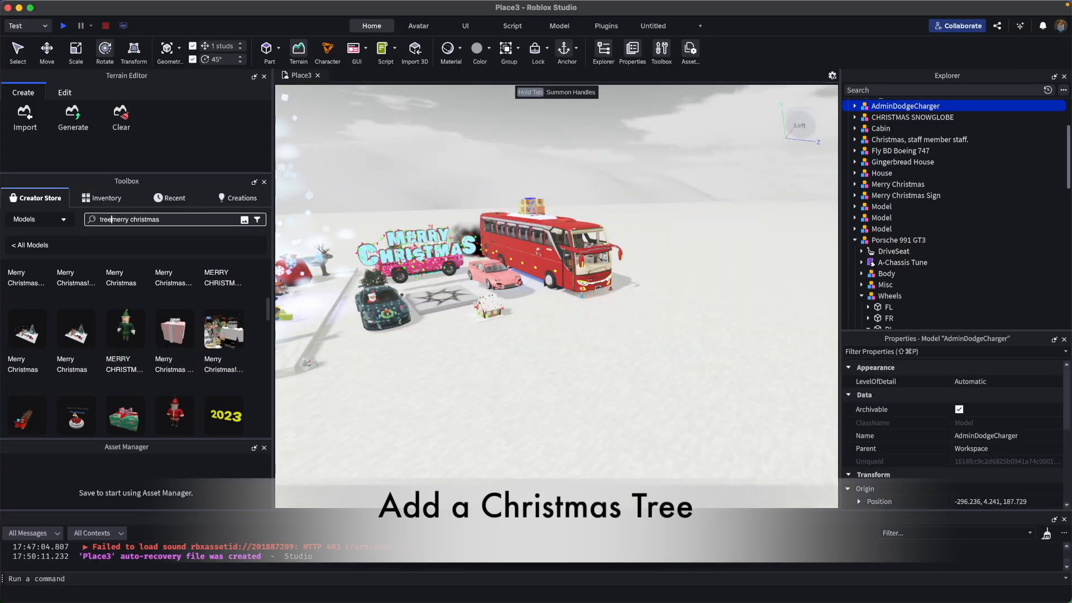
pyautogui.press('Return')
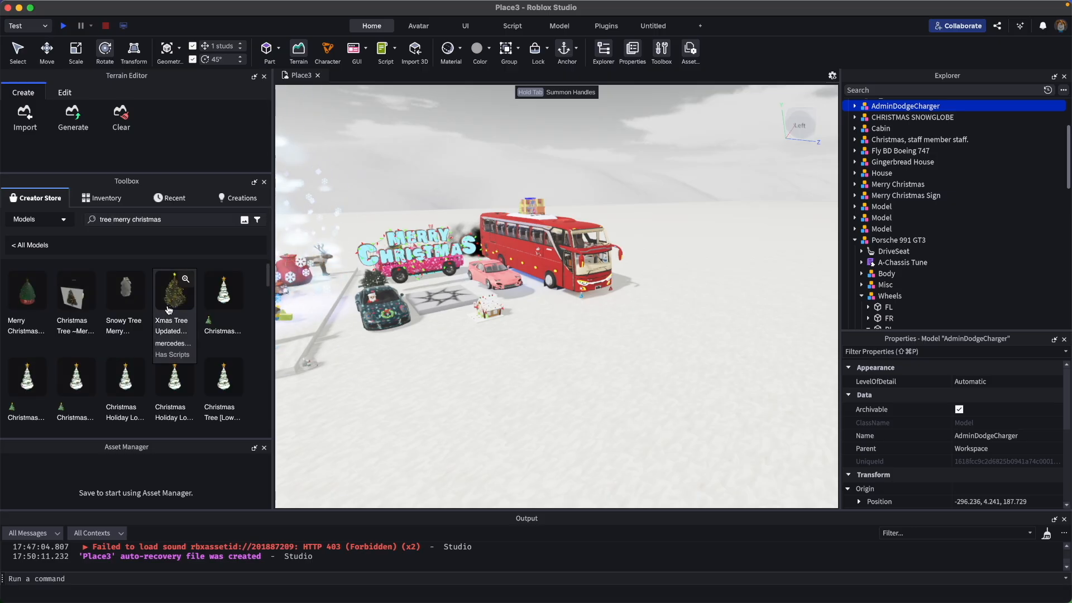
pyautogui.click(646, 287)
pyautogui.moveTo(651, 287); pyautogui.dragTo(696, 424, button='right')
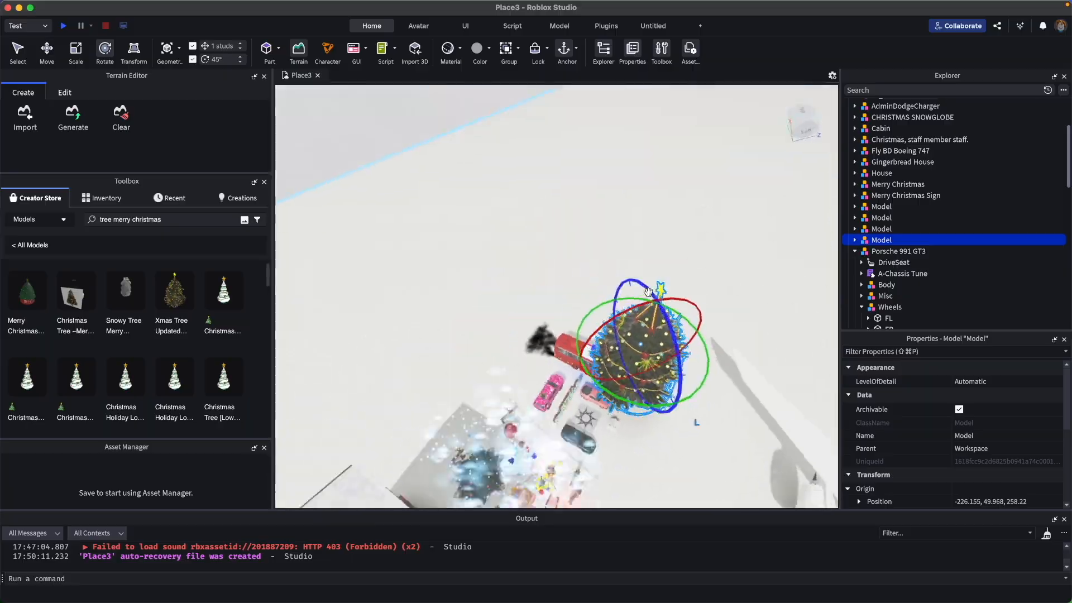
# Step: Move the large Christmas tree onto the snow behind the Merry Christmas sign
pyautogui.scroll(3, 696, 424)
pyautogui.moveTo(664, 369); pyautogui.dragTo(448, 238)
pyautogui.press('w')
pyautogui.moveTo(606, 235); pyautogui.dragTo(616, 230, button='right')
pyautogui.press('s')
# Step: Try adding the Xmas Tree! Obby model with gifts on the open snow and scaling it up
pyautogui.scroll(-5, 187, 373)
pyautogui.scroll(-3, 187, 373)
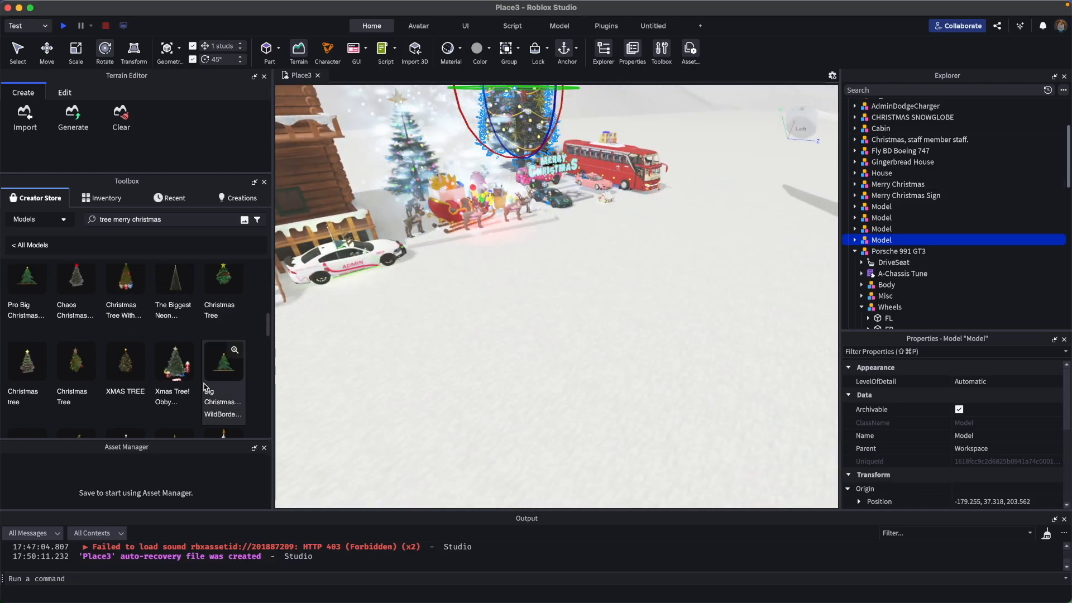
pyautogui.click(184, 374)
pyautogui.click(640, 292)
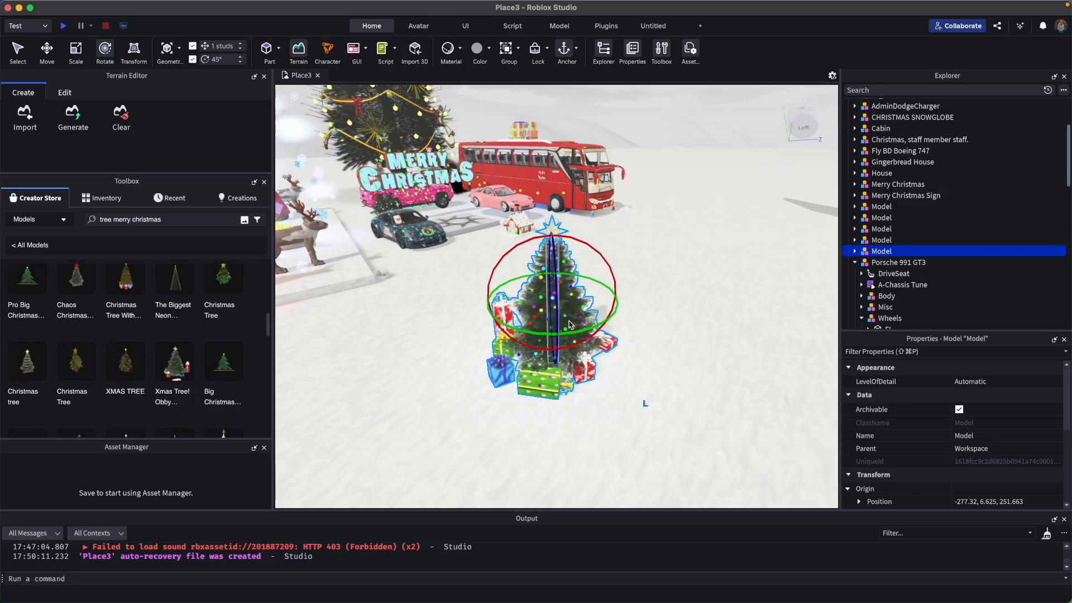
pyautogui.moveTo(571, 274); pyautogui.dragTo(572, 119)
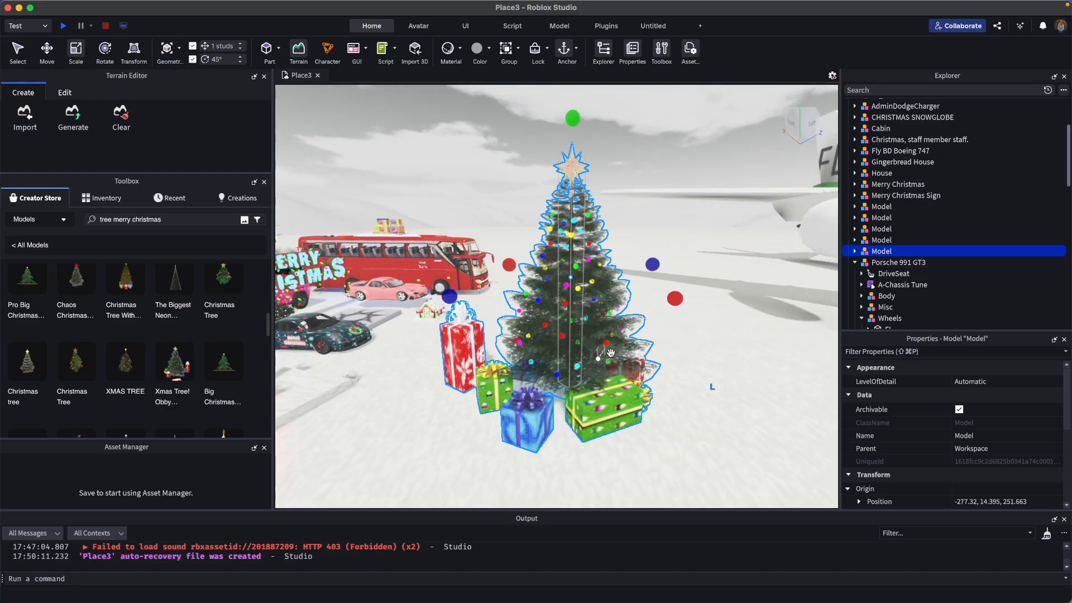
pyautogui.moveTo(604, 357); pyautogui.dragTo(539, 271)
pyautogui.moveTo(539, 271); pyautogui.dragTo(592, 286, button='right')
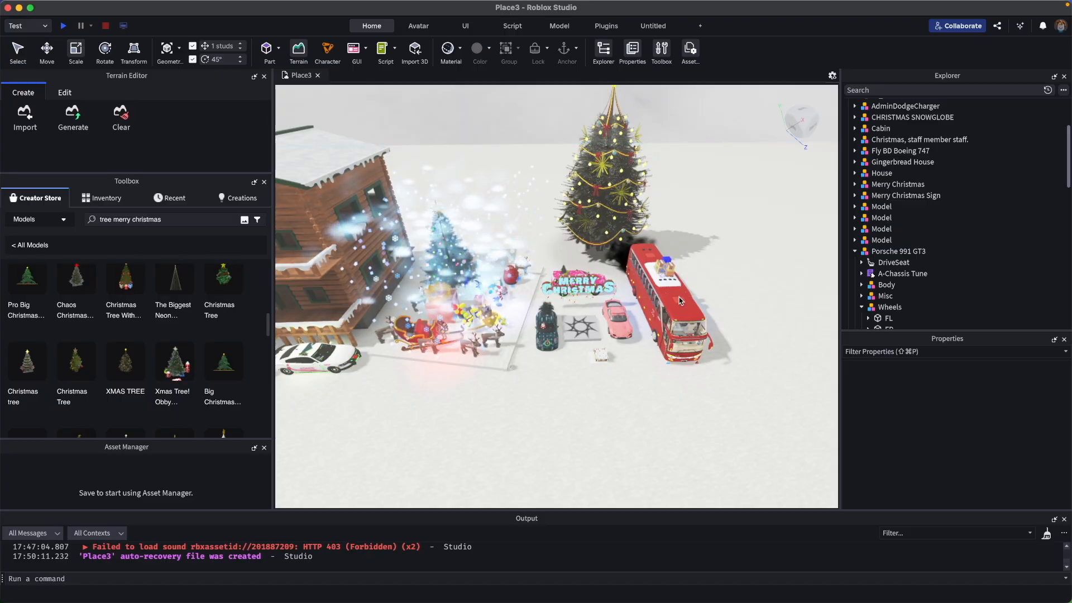
# Step: Move the large Christmas tree to the open snow in front of the Santa sleigh scene
pyautogui.moveTo(712, 240); pyautogui.dragTo(663, 253, button='right')
pyautogui.moveTo(600, 270); pyautogui.dragTo(628, 264)
pyautogui.moveTo(628, 264); pyautogui.dragTo(642, 296, button='right')
pyautogui.press('s')
pyautogui.press('w')
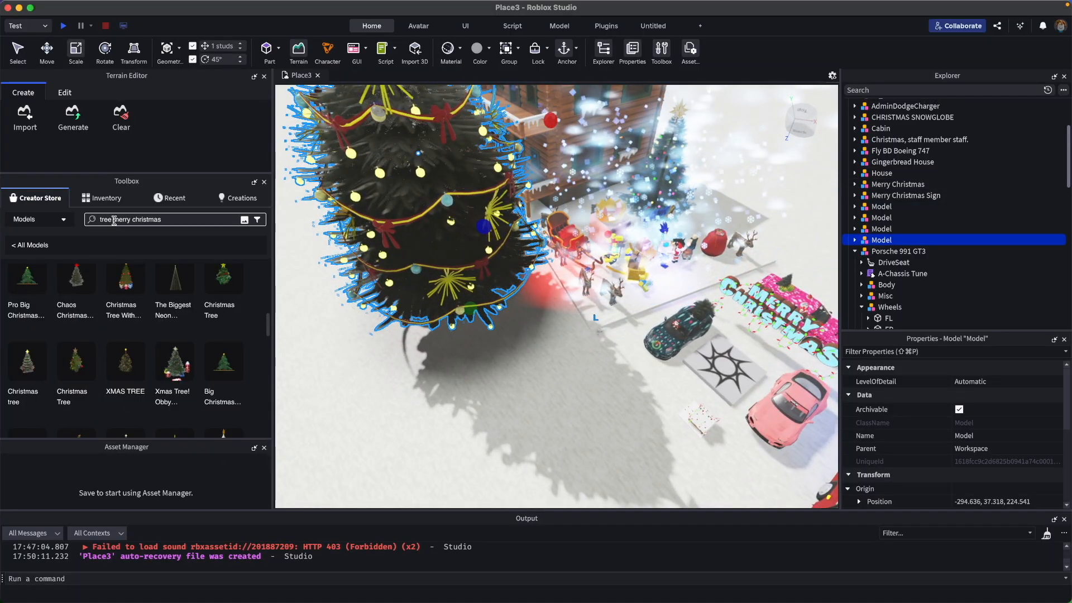
# Step: Change the Toolbox model search to "merry christmas super car"
pyautogui.press('BackSpace')
pyautogui.press('BackSpace')
pyautogui.press('BackSpace')
pyautogui.press('BackSpace')
pyautogui.press('BackSpace')
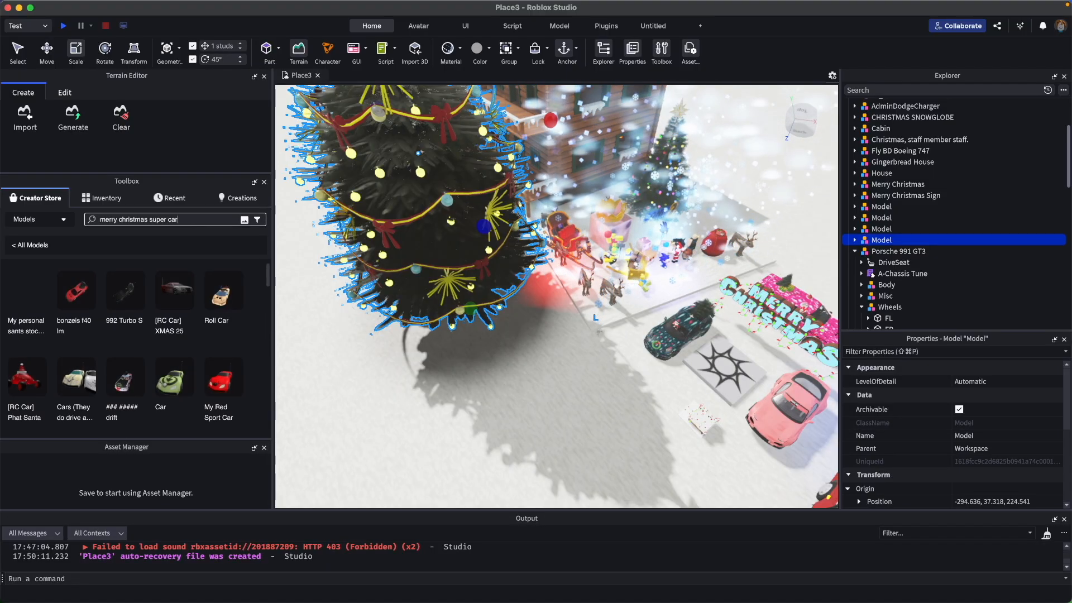
# Step: Insert the Roll Car model from the search results and move it onto the snow behind the large Christmas tree
pyautogui.click(223, 301)
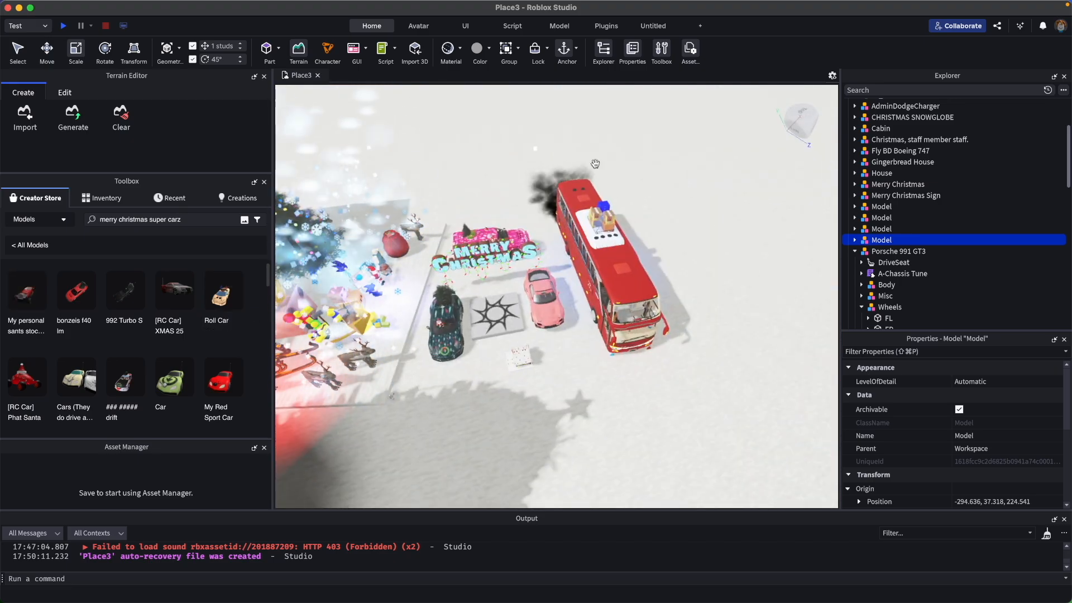
pyautogui.press('w')
pyautogui.moveTo(596, 163); pyautogui.dragTo(677, 240, button='right')
pyautogui.press('d')
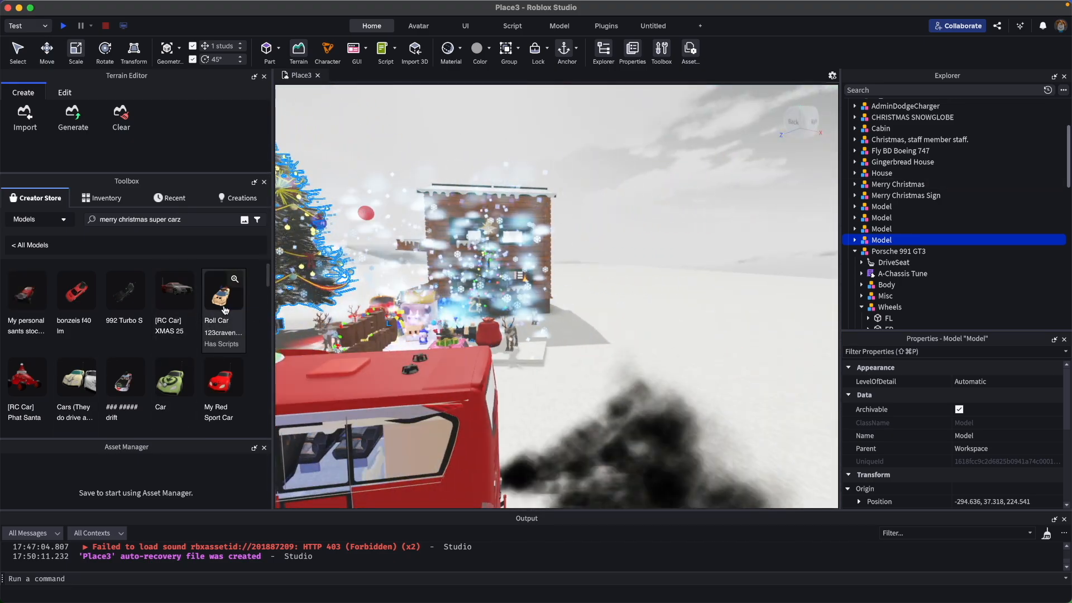
pyautogui.click(223, 309)
pyautogui.click(641, 290)
pyautogui.press('Delete')
pyautogui.moveTo(570, 304); pyautogui.dragTo(559, 301, button='right')
pyautogui.moveTo(558, 301); pyautogui.dragTo(482, 182)
# Step: Try adding the YETI MOBIL White Fury model to the scene
pyautogui.scroll(-10, 223, 346)
pyautogui.moveTo(559, 280); pyautogui.dragTo(564, 235, button='right')
pyautogui.scroll(-10, 208, 413)
pyautogui.moveTo(558, 335); pyautogui.dragTo(502, 352, button='right')
pyautogui.press('w')
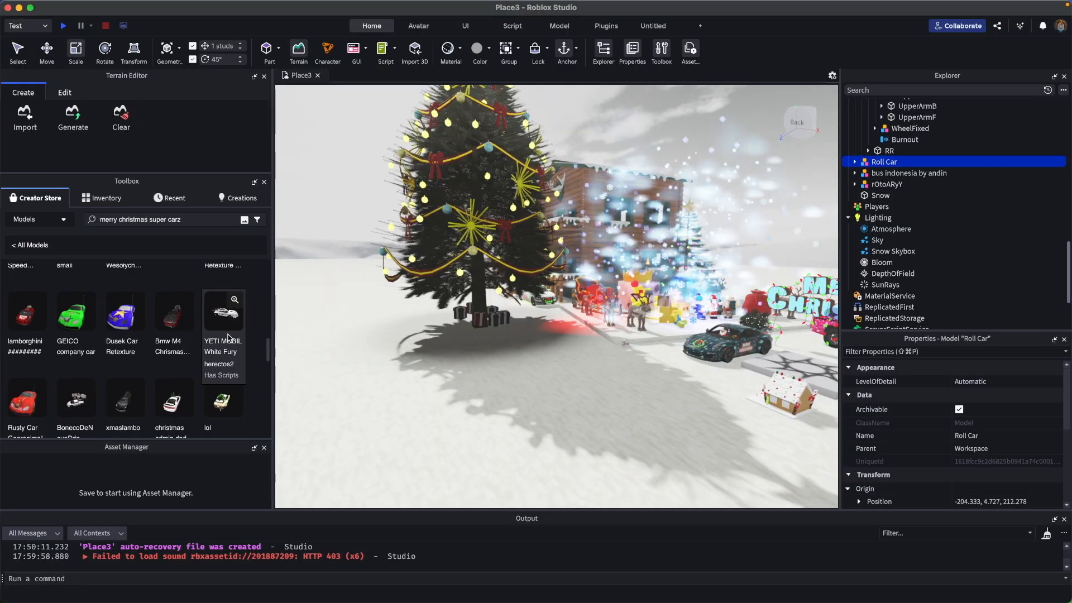
pyautogui.click(228, 338)
pyautogui.click(642, 288)
pyautogui.press('f')
pyautogui.moveTo(625, 246); pyautogui.dragTo(575, 357, button='right')
pyautogui.press('Delete')
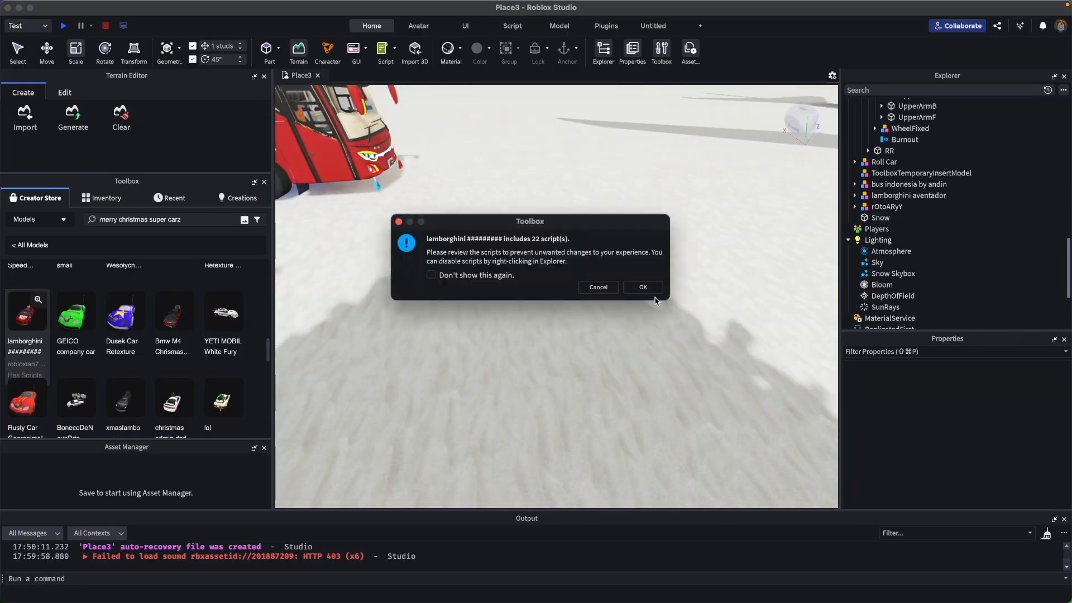
# Step: Insert the red lamborghini aventador model on the snow near the gingerbread house
pyautogui.click(648, 287)
pyautogui.press('f')
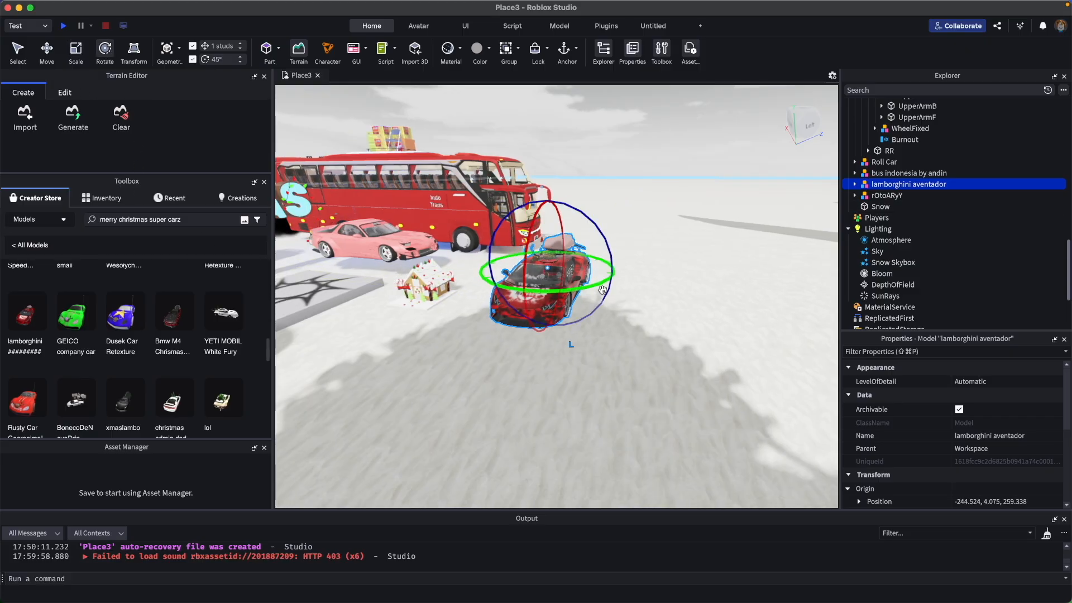
pyautogui.moveTo(693, 345); pyautogui.dragTo(508, 371, button='right')
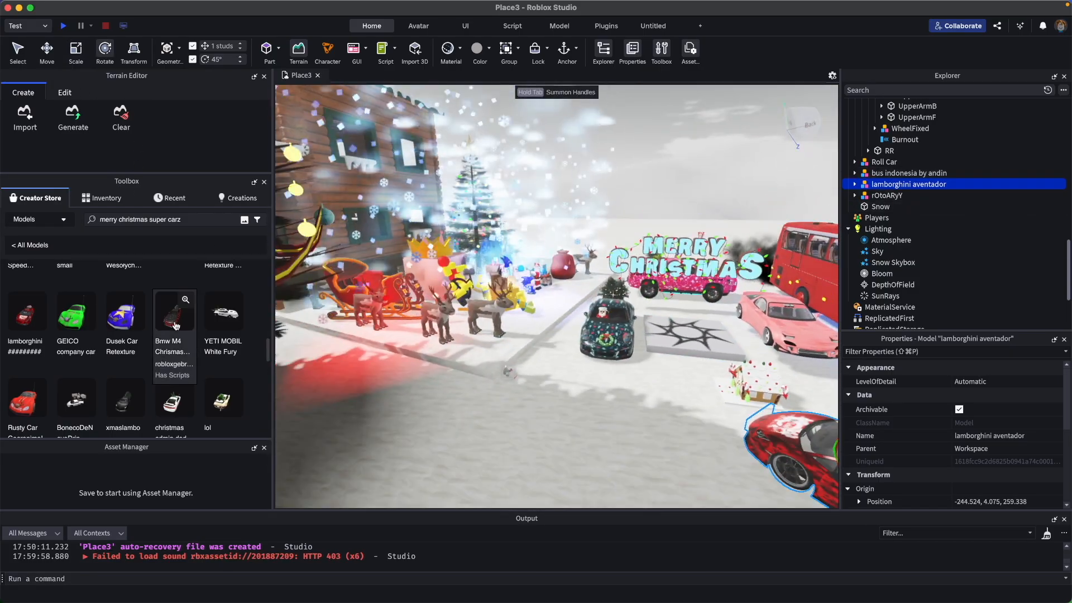
# Step: Insert the Christmas Bmw M4 model and place it on the snow beside the large Christmas tree
pyautogui.click(651, 287)
pyautogui.press('f')
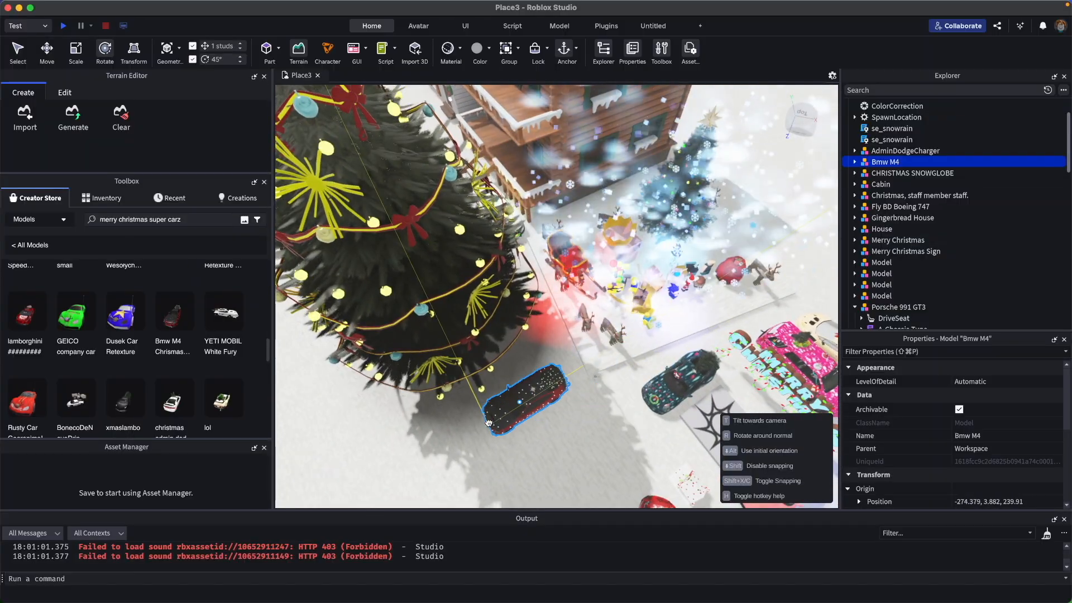
pyautogui.moveTo(484, 433); pyautogui.dragTo(451, 428, button='right')
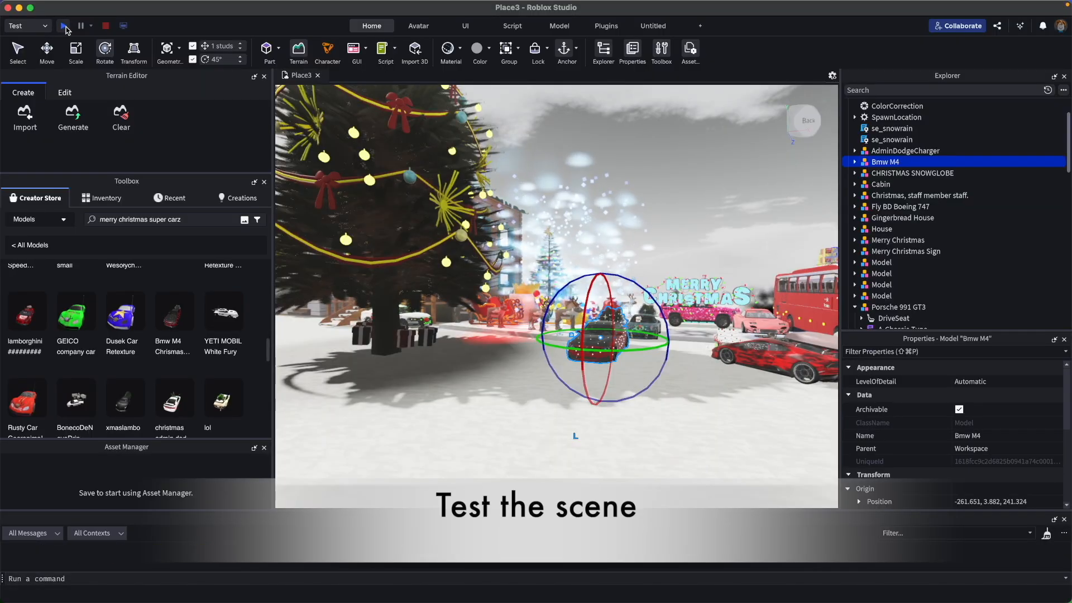
# Step: Start a play test and take the avatar across the scene into the driver's seat of the Bmw M4
pyautogui.click(66, 27)
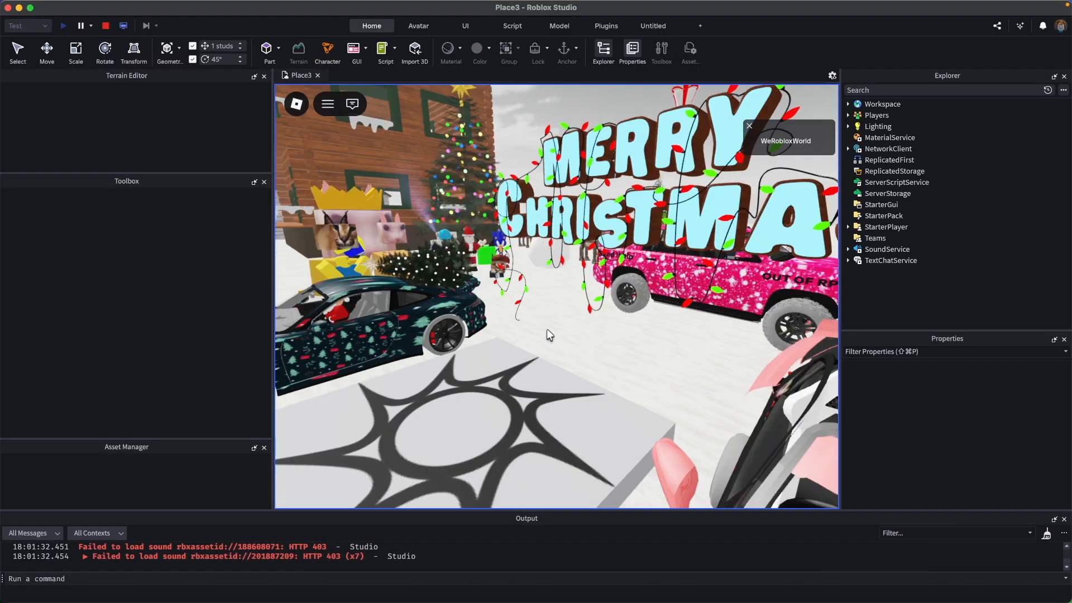
pyautogui.press('w')
pyautogui.moveTo(575, 318); pyautogui.dragTo(576, 317, button='right')
pyautogui.press('w')
pyautogui.press('w')
pyautogui.press('space')
pyautogui.press('w')
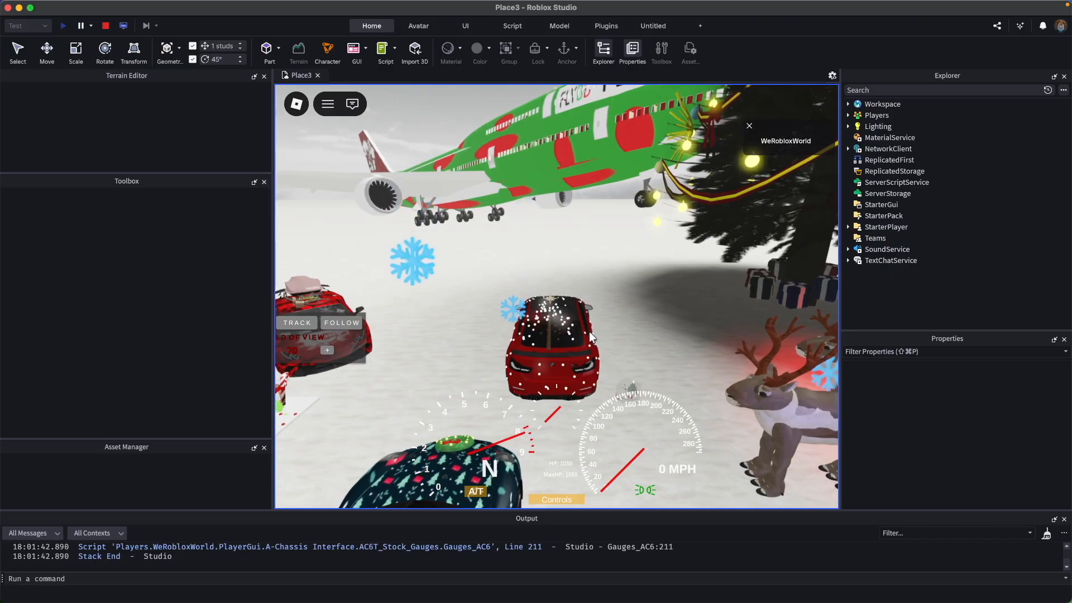
# Step: Test-drive the Bmw M4 in a loop over the open snow and steer it under the Christmas plane
pyautogui.press('w')
pyautogui.press('a')
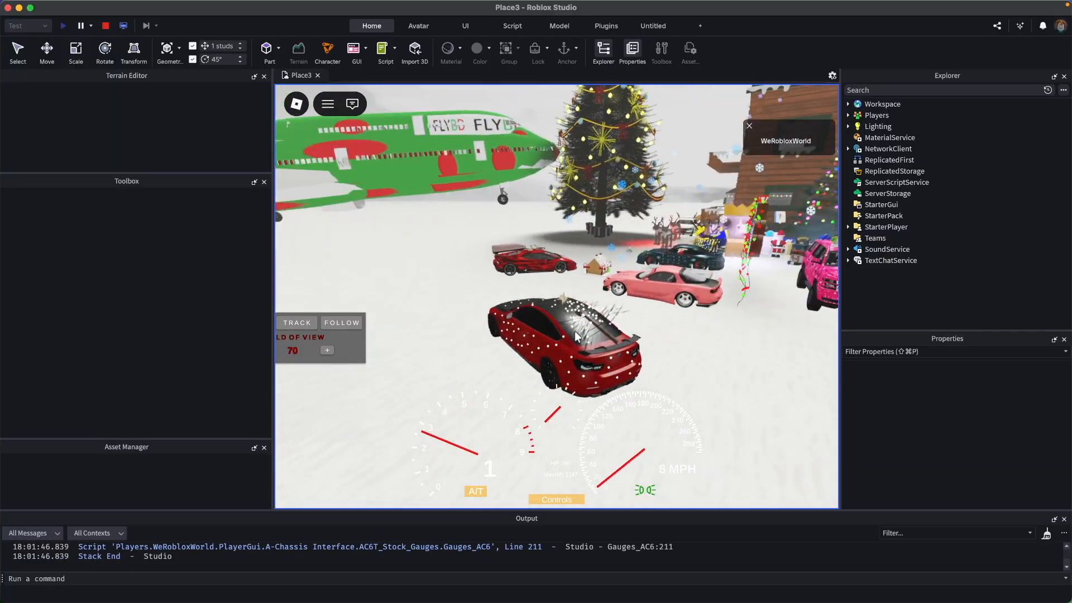
pyautogui.press('w')
pyautogui.press('a')
pyautogui.press('w')
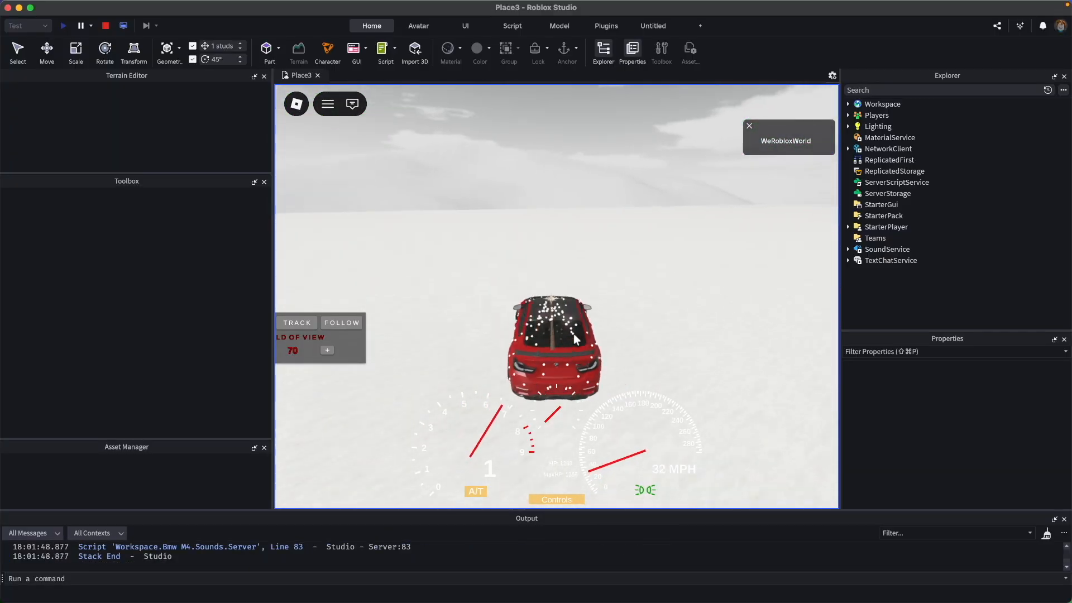
pyautogui.press('d')
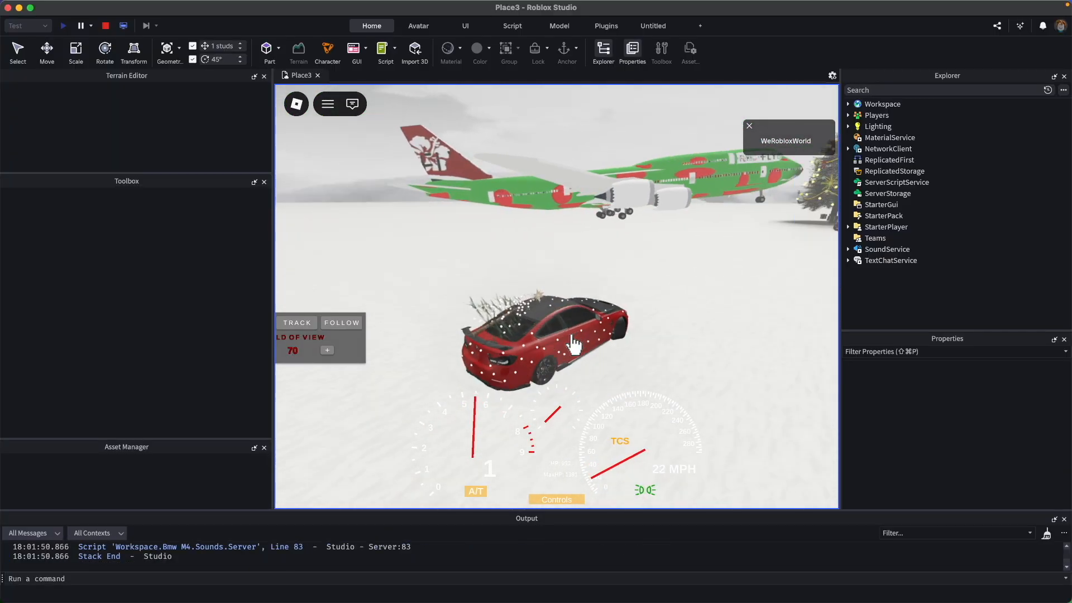
pyautogui.press('w')
pyautogui.press('a')
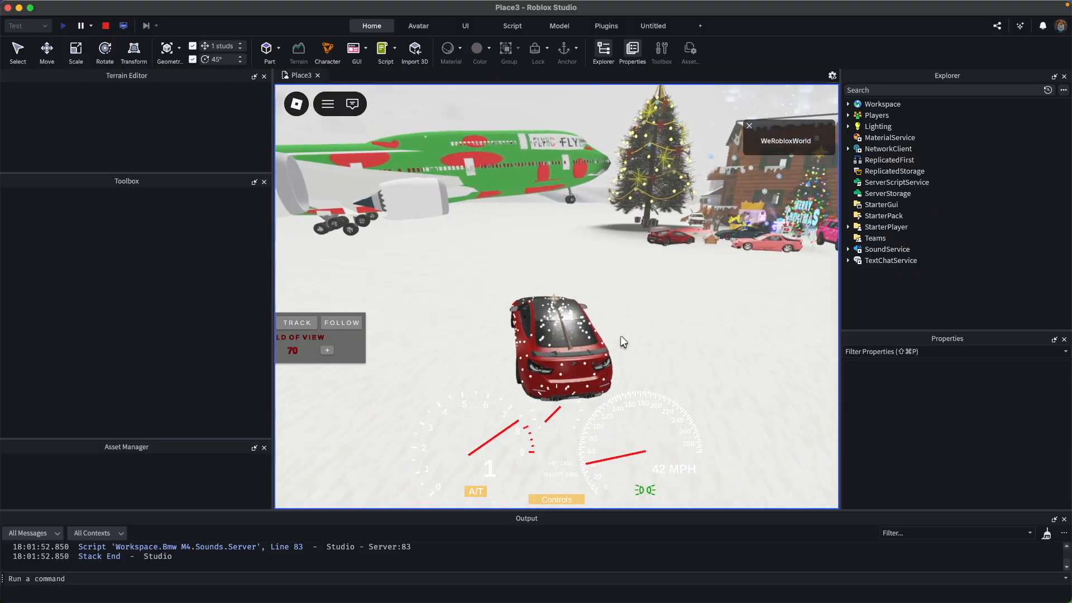
pyautogui.press('w')
pyautogui.press('a')
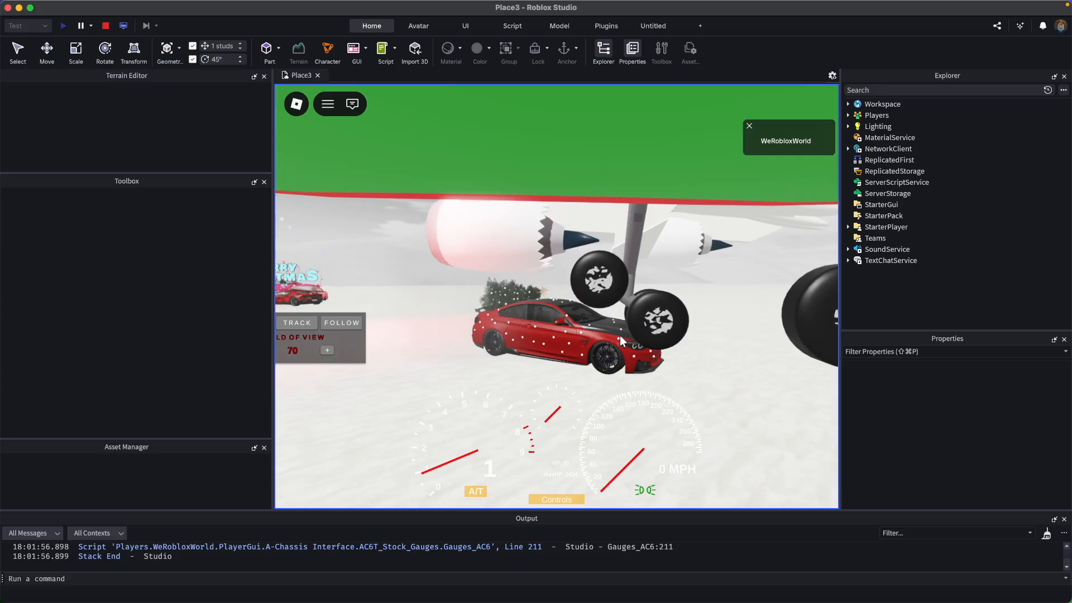
# Step: Get the avatar out of the Bmw M4 beside the plane's wheels and back into the driver's seat
pyautogui.press('space')
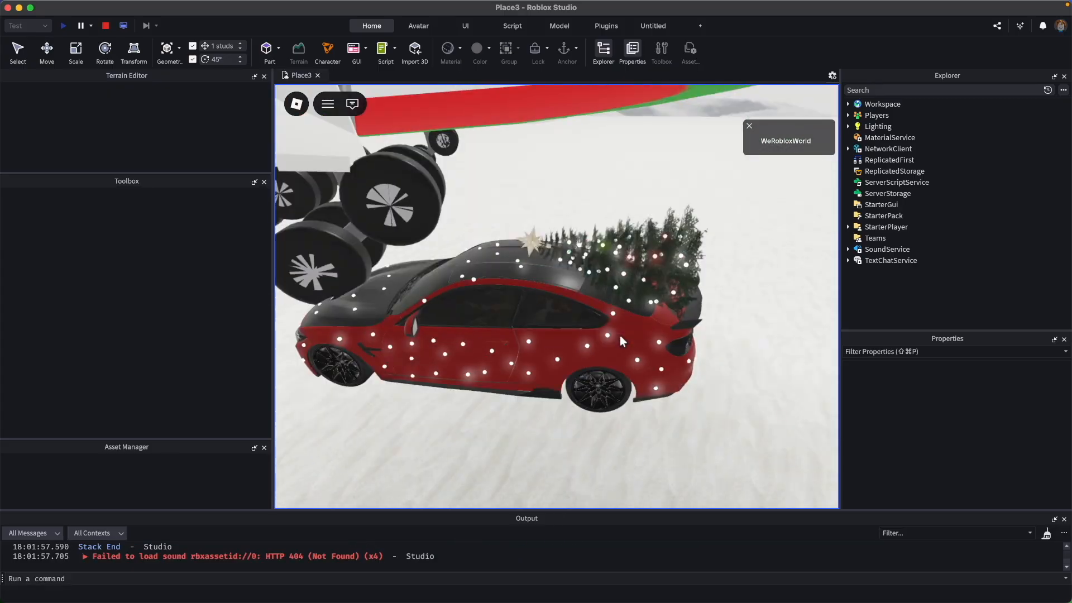
pyautogui.press('s')
pyautogui.press('w')
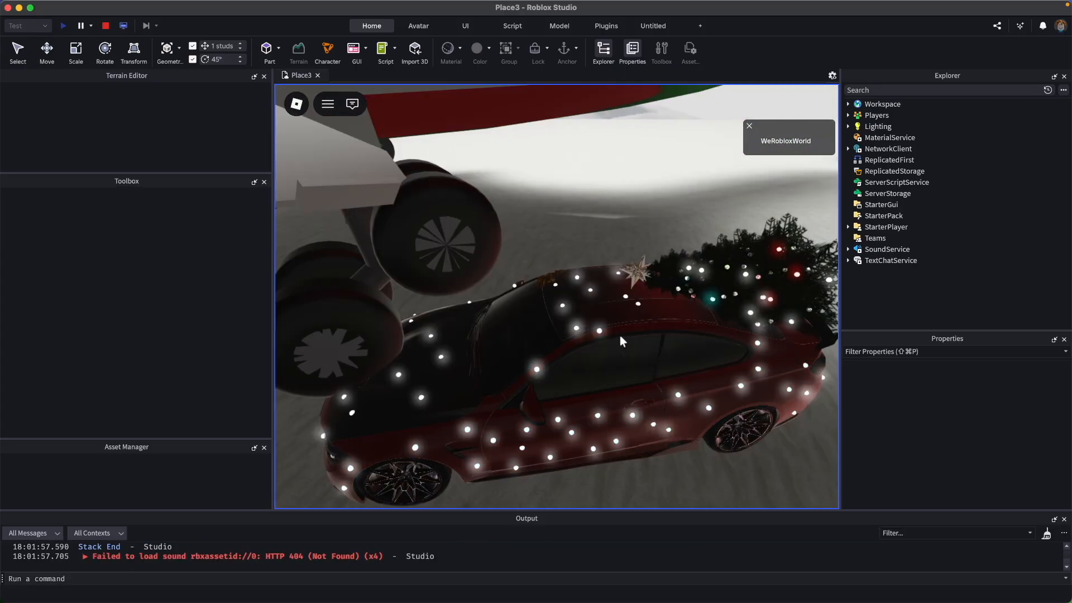
pyautogui.press('space')
pyautogui.press('s')
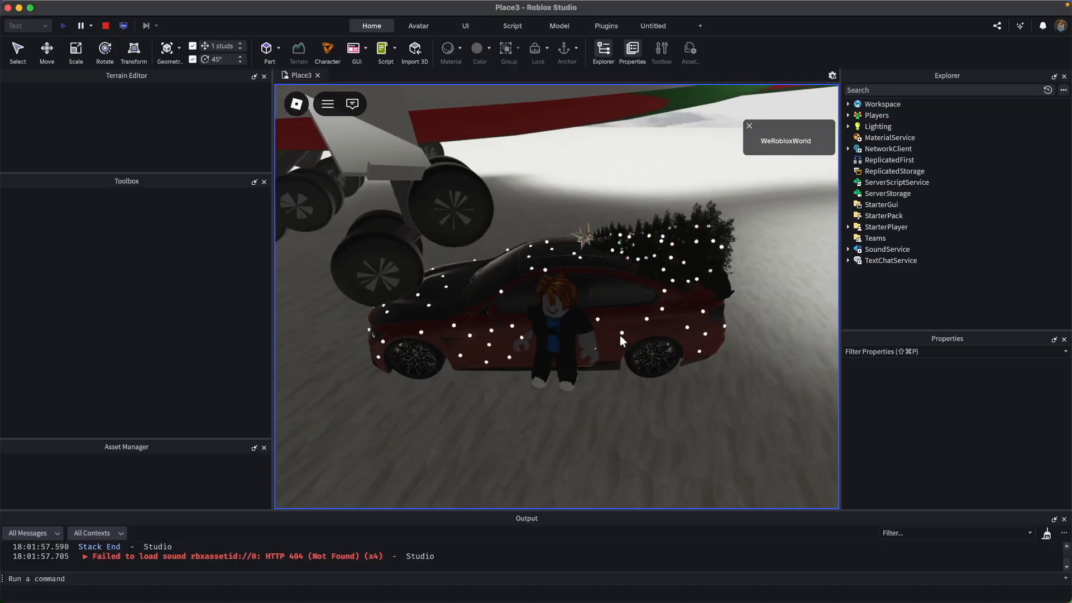
pyautogui.press('w')
pyautogui.press('s')
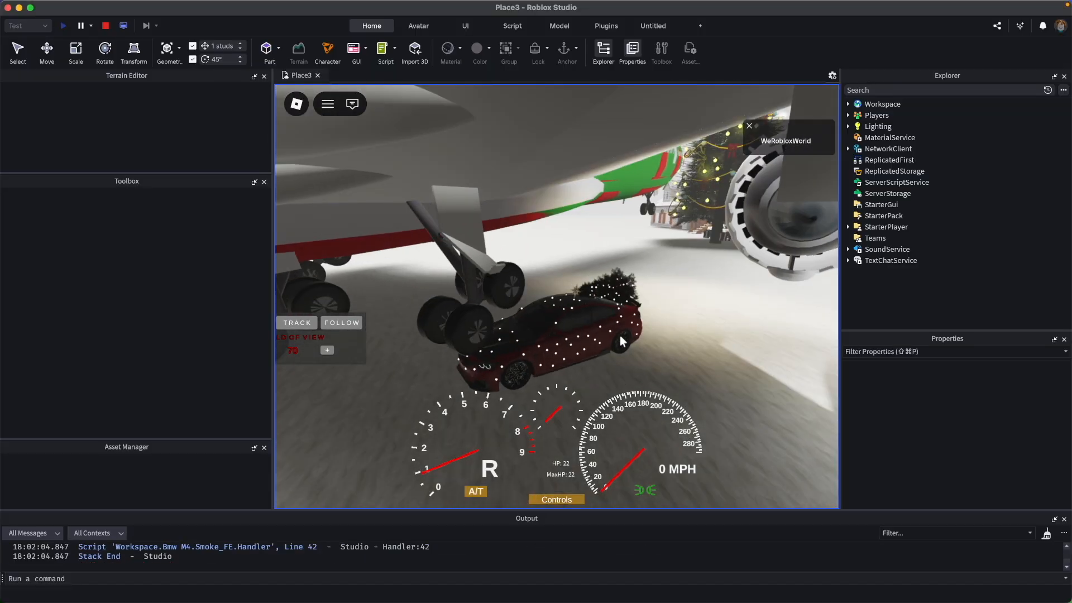
# Step: Drive the Bmw M4 from under the plane back past the Merry Christmas scene
pyautogui.press('w')
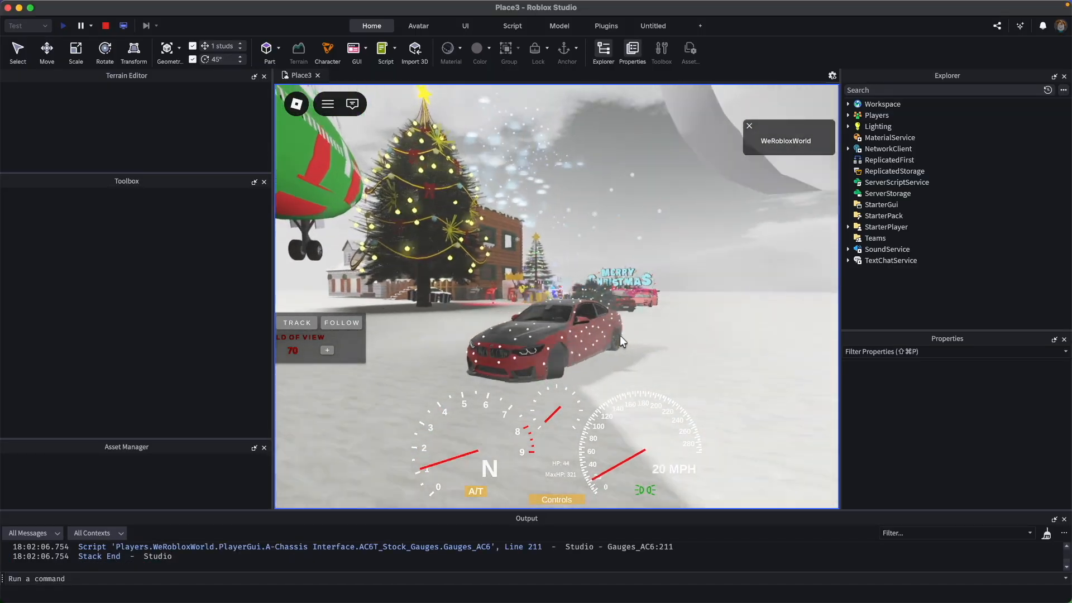
pyautogui.press('d')
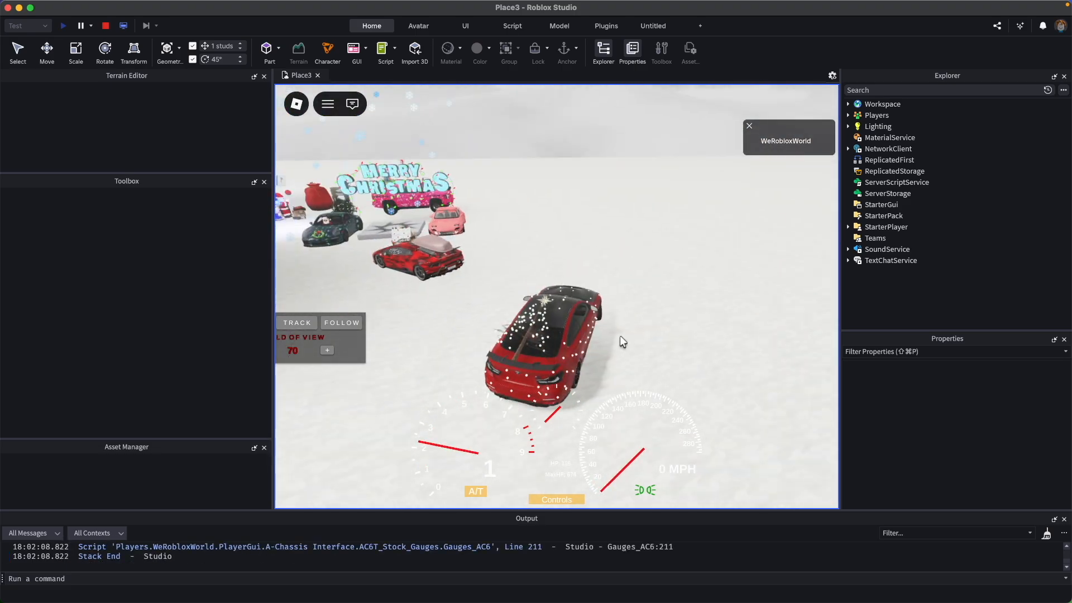
pyautogui.press('a')
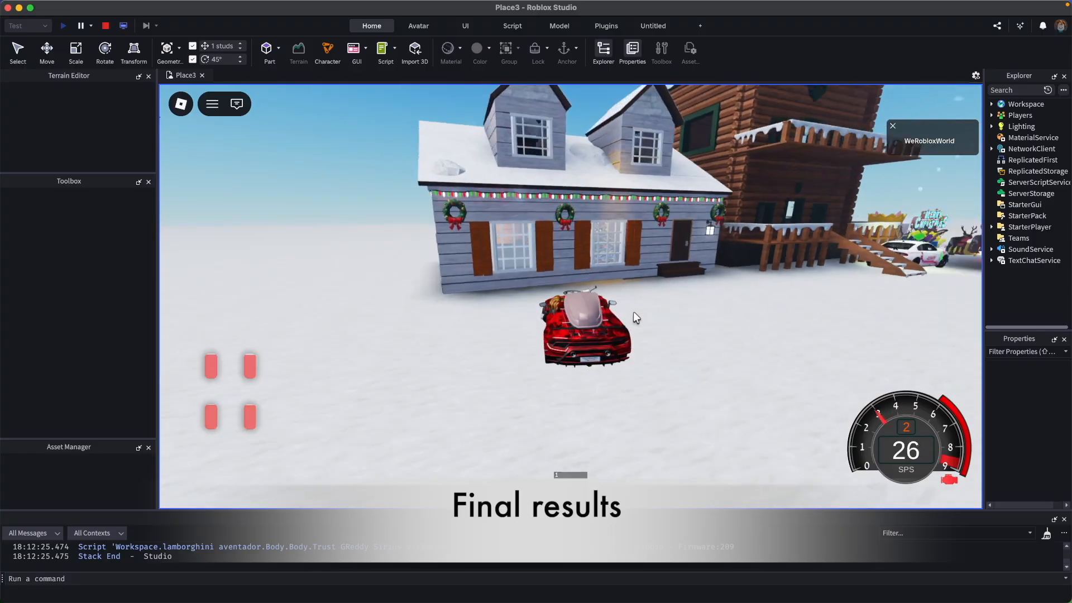
# Step: Drive the red lamborghini up to the wreath-decorated house and get the avatar out near its door
pyautogui.press('d')
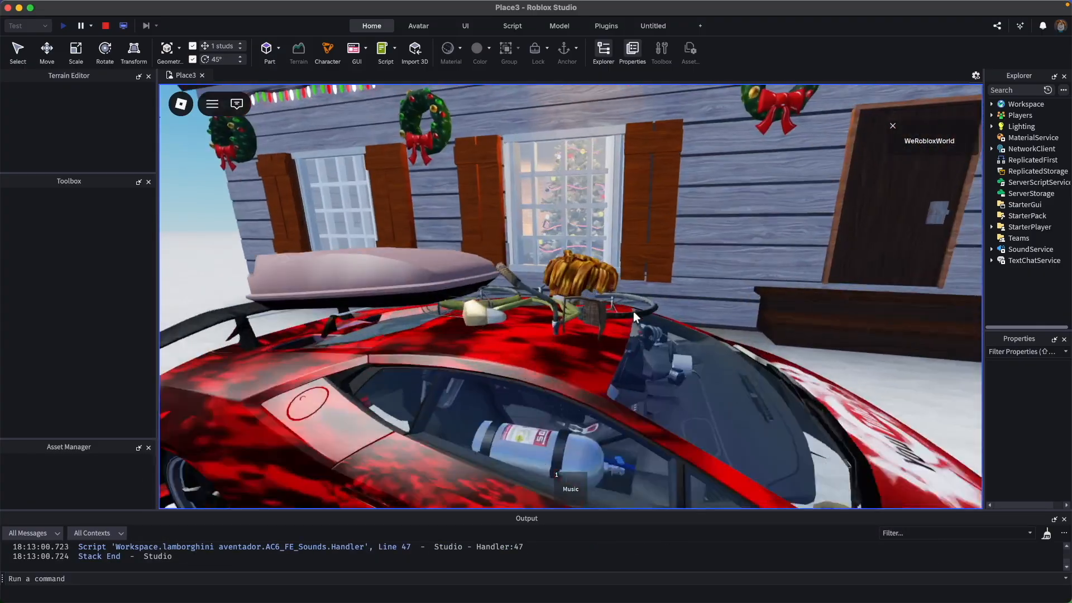
pyautogui.press('space')
pyautogui.press('s')
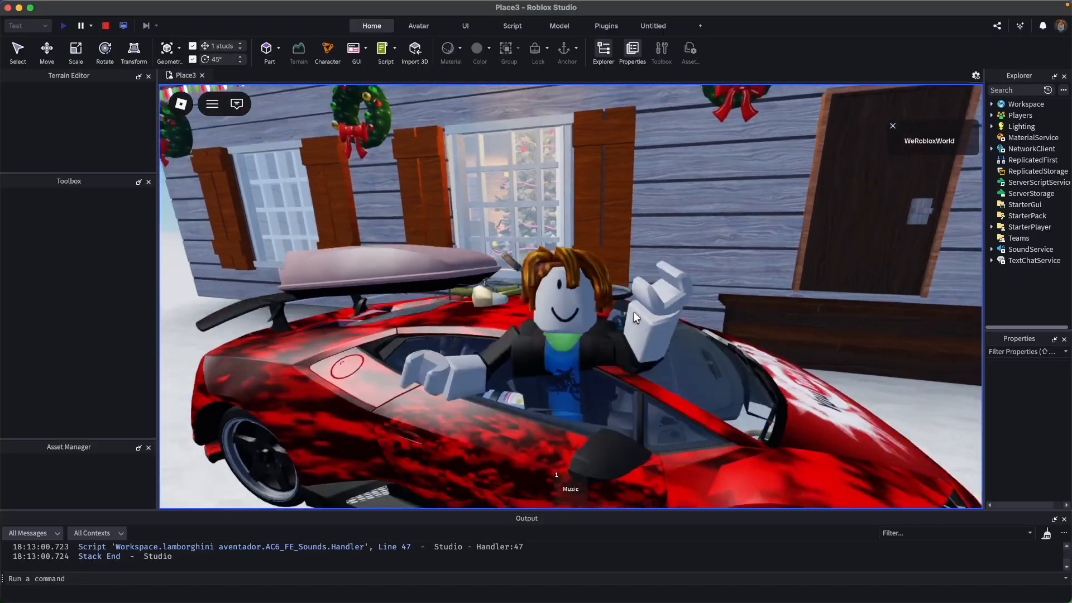
pyautogui.press('w')
pyautogui.press('space')
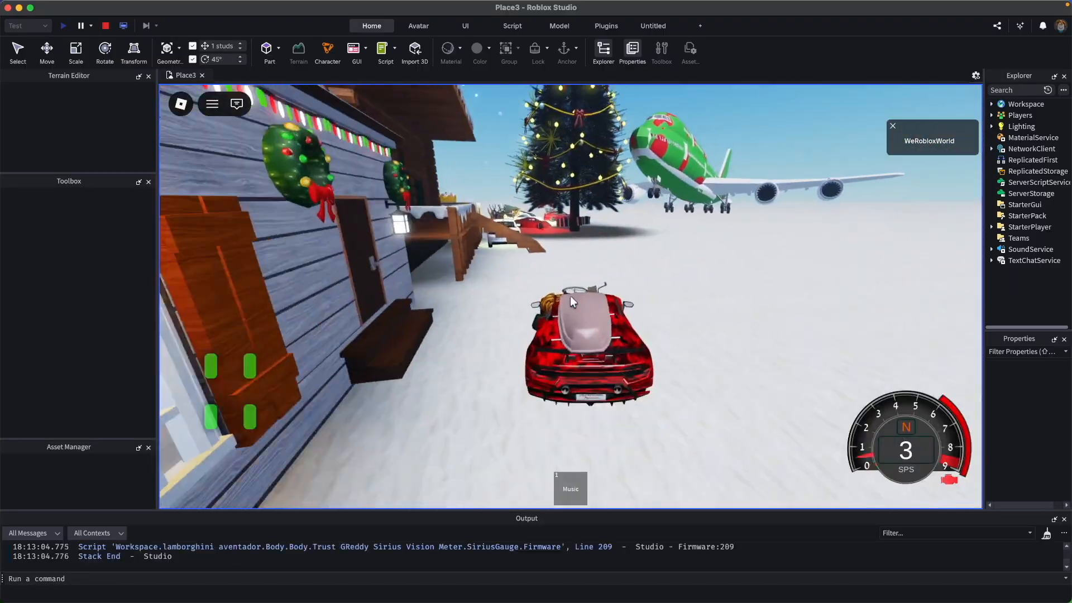
pyautogui.press('space')
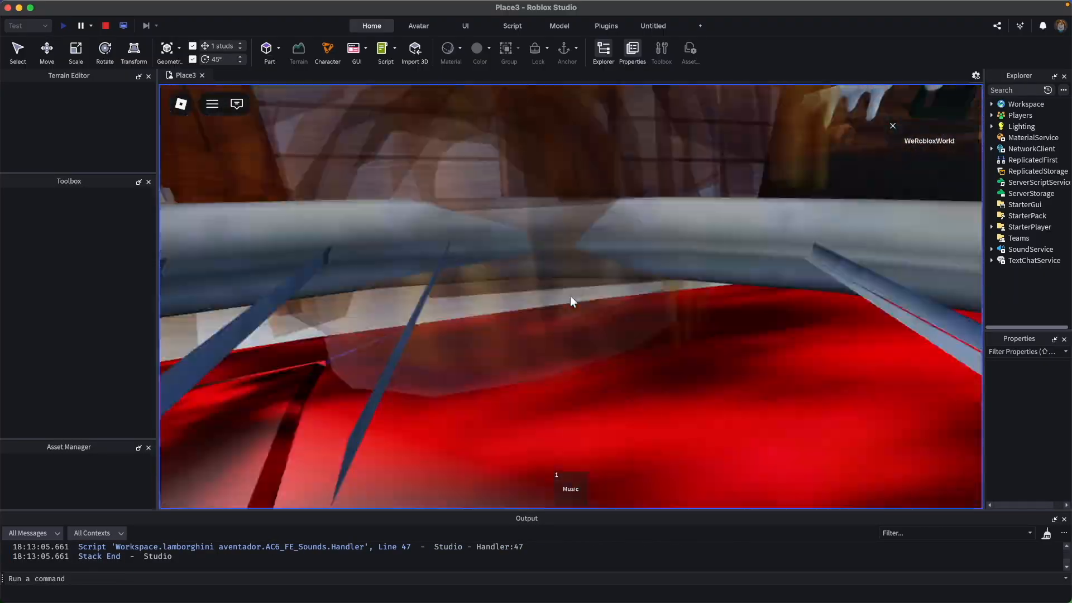
# Step: Open the decorated house's front door and walk through the interior to inspect the sofa, fireplace and rooms
pyautogui.press('space')
pyautogui.press('w')
pyautogui.press('e')
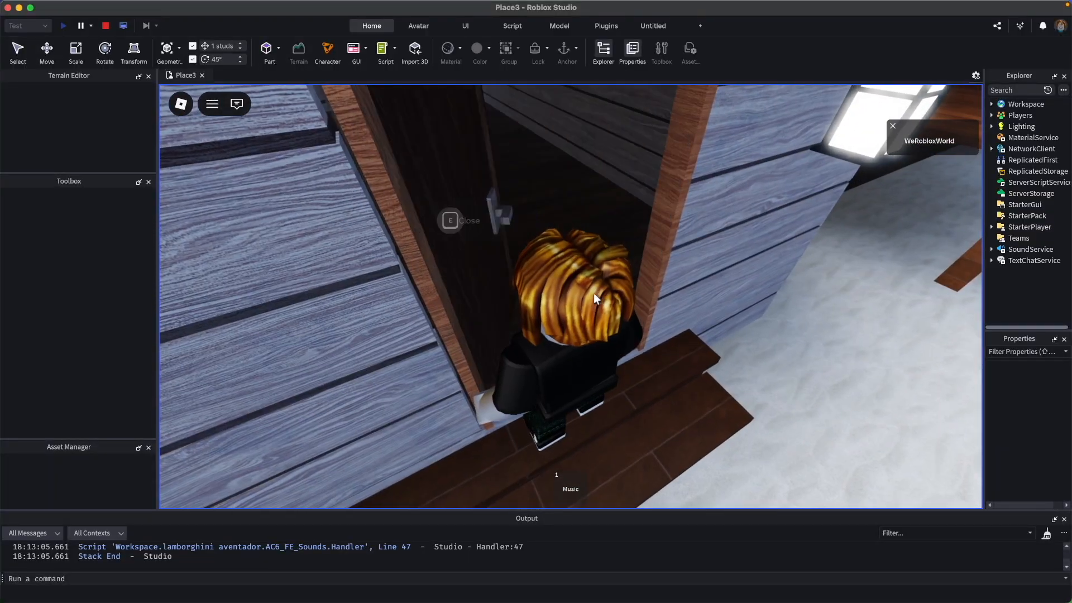
pyautogui.press('w')
pyautogui.press('w')
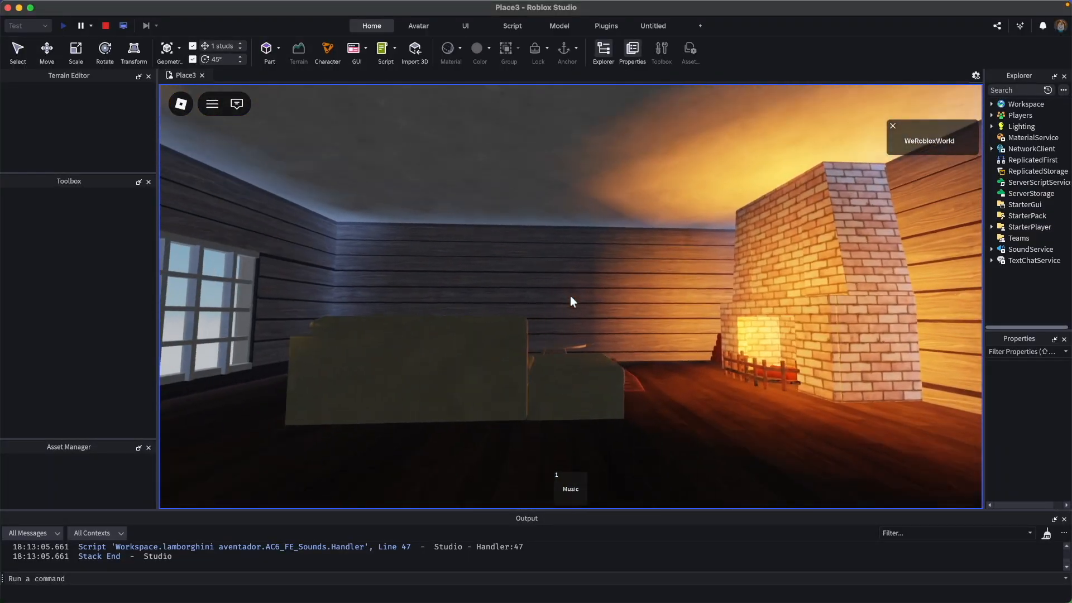
pyautogui.press('w')
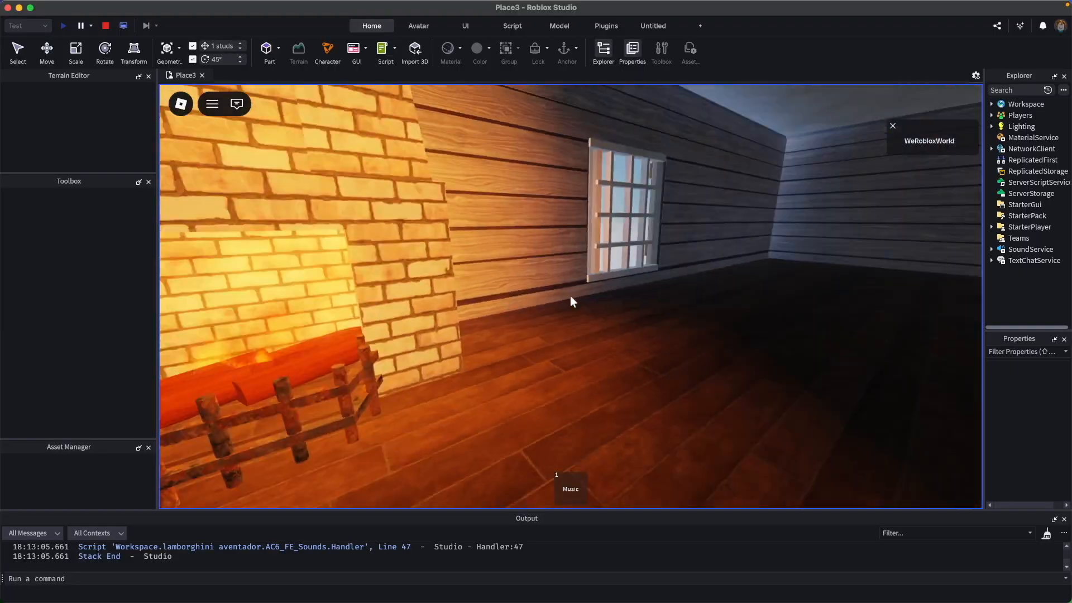
pyautogui.press('w')
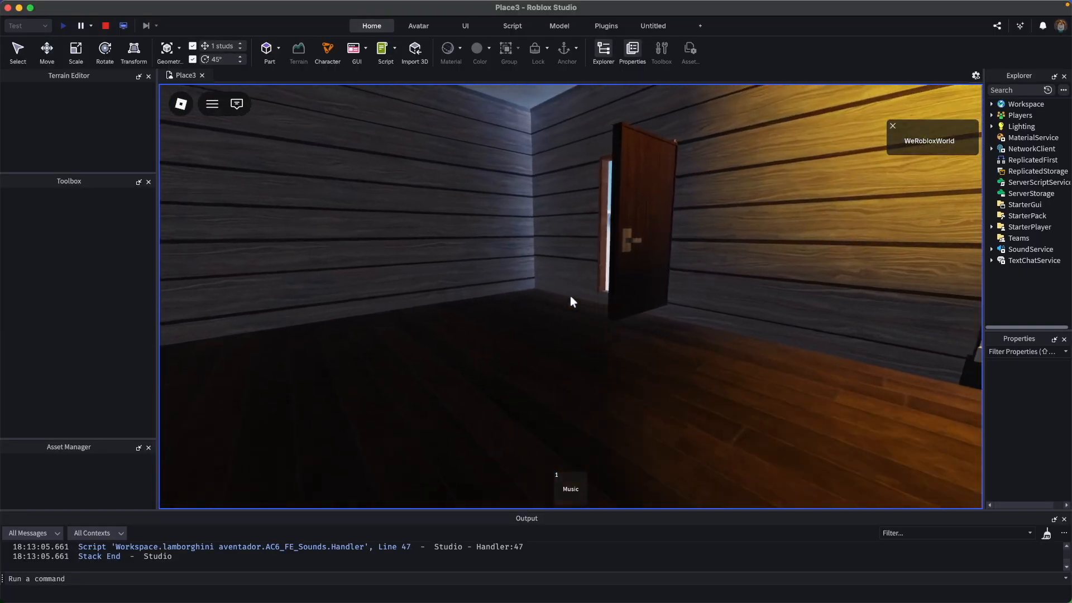
# Step: Leave the house, walk past the log cabin's stairs and get into the white Admin car
pyautogui.press('w')
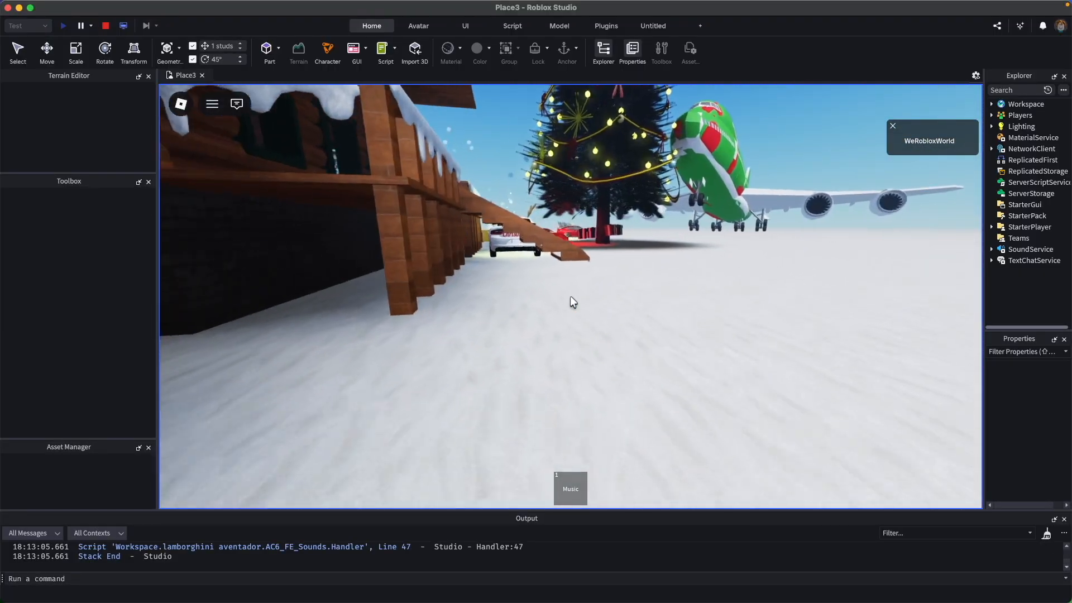
pyautogui.press('w')
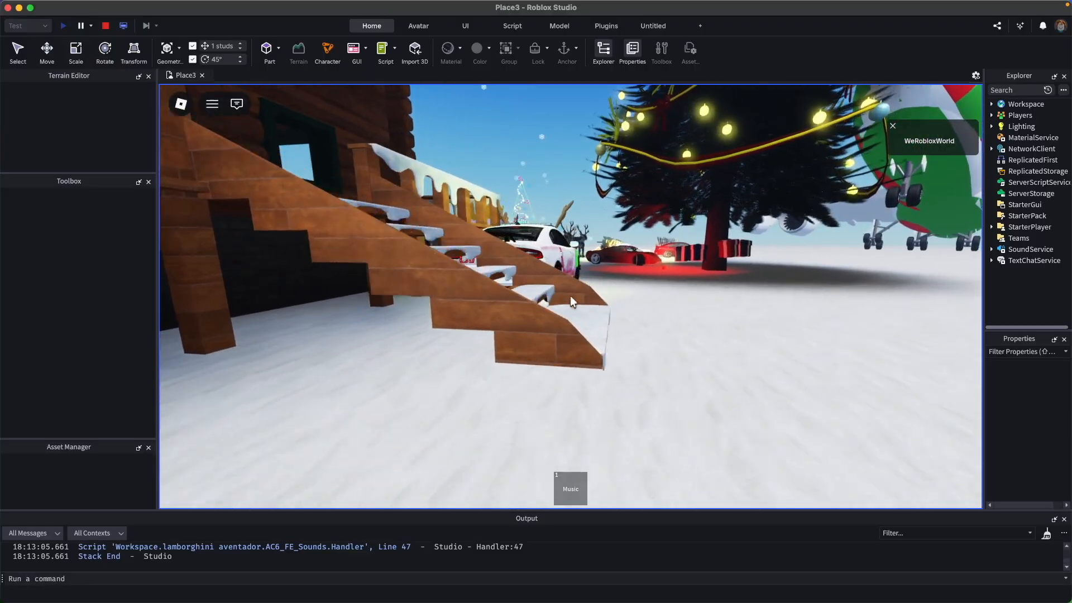
pyautogui.press('w')
pyautogui.press('space')
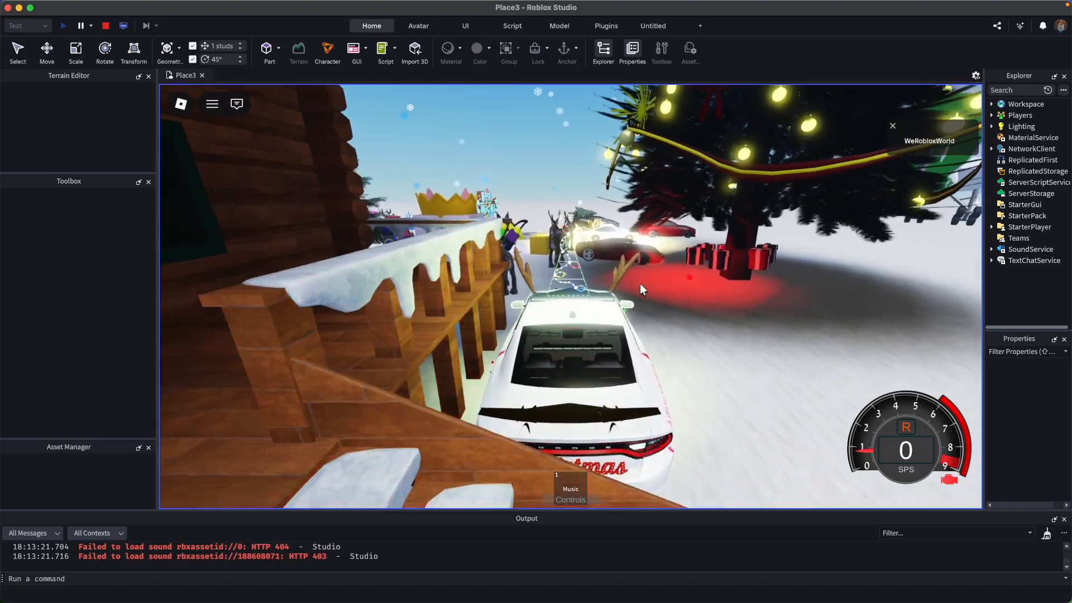
# Step: Test-drive the white Admin car forward and backward beside the log cabin
pyautogui.moveTo(640, 283); pyautogui.dragTo(640, 283, button='right')
pyautogui.scroll(-5, 640, 283)
pyautogui.press('w')
pyautogui.press('s')
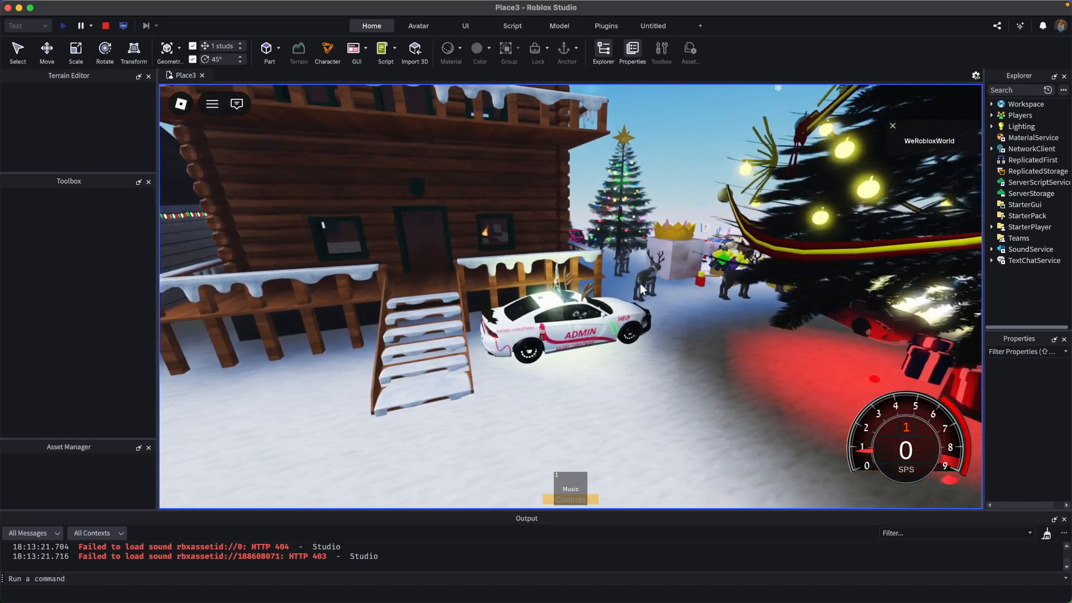